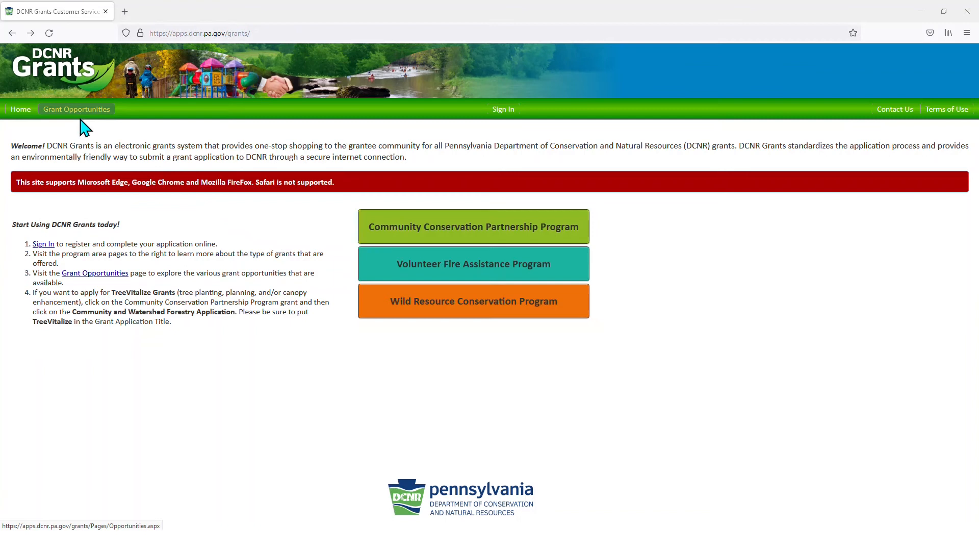
- Open the Community Conservation Partnership Program grant opportunities from the DCNR Grants home page
click(425, 239)
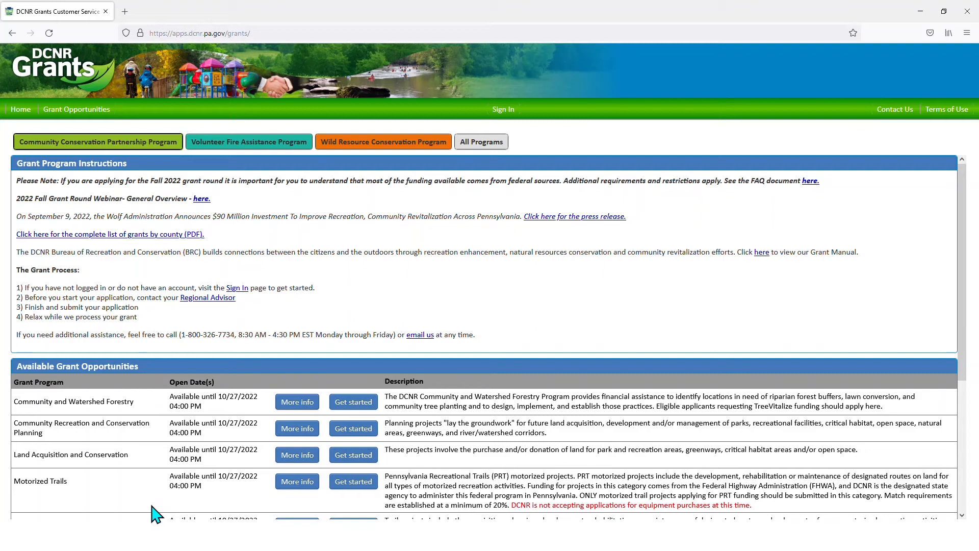
scroll(153, 505, down, 2)
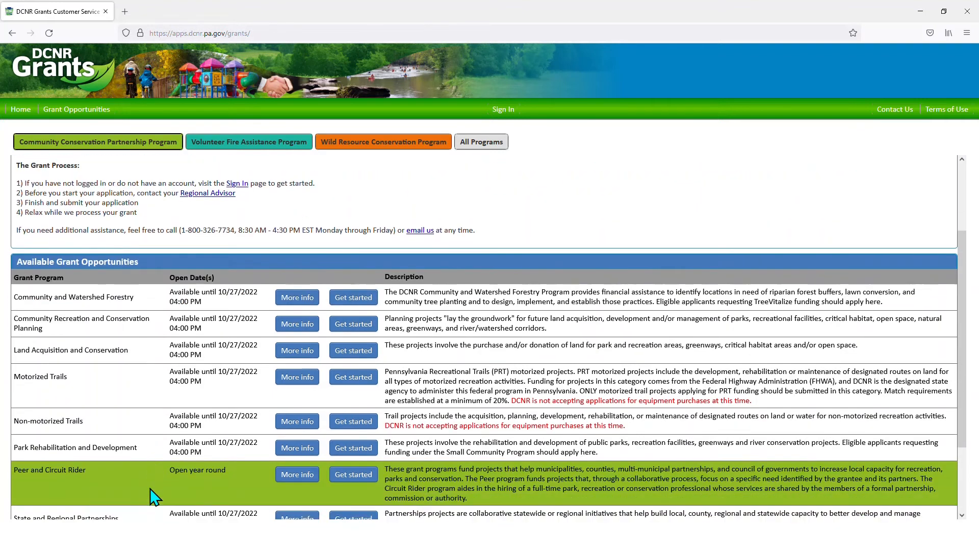
scroll(153, 497, down, 2)
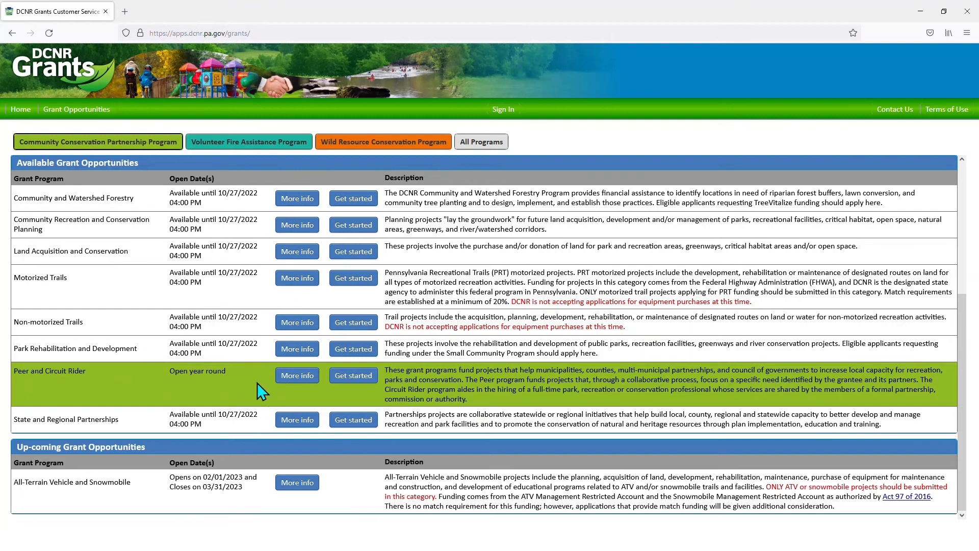
- Read the Park Rehabilitation and Development guidance, then get started on that grant's application
click(299, 349)
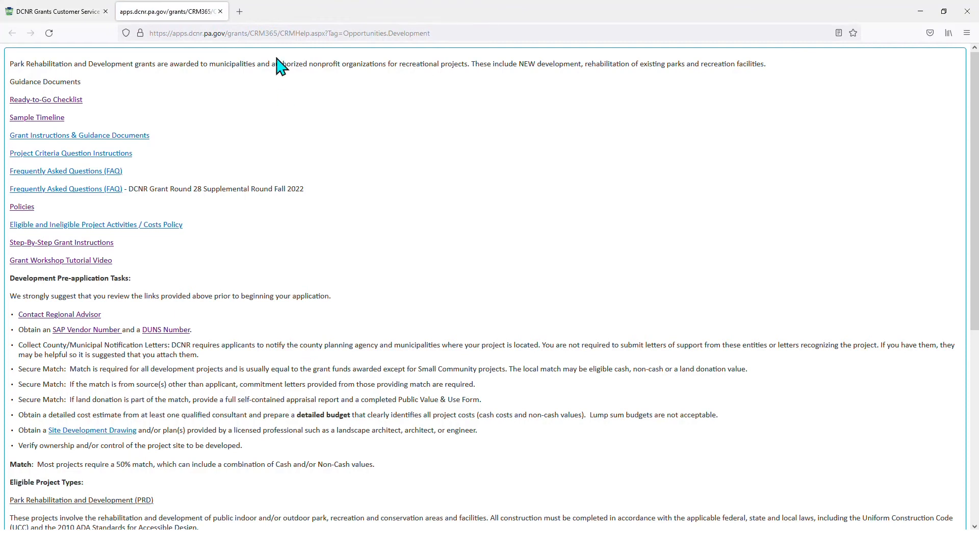
click(220, 11)
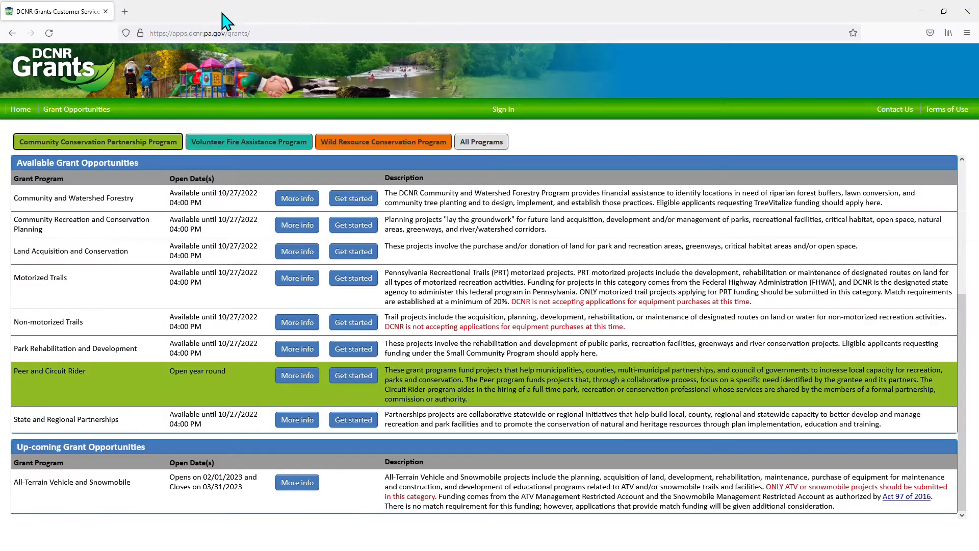
click(351, 351)
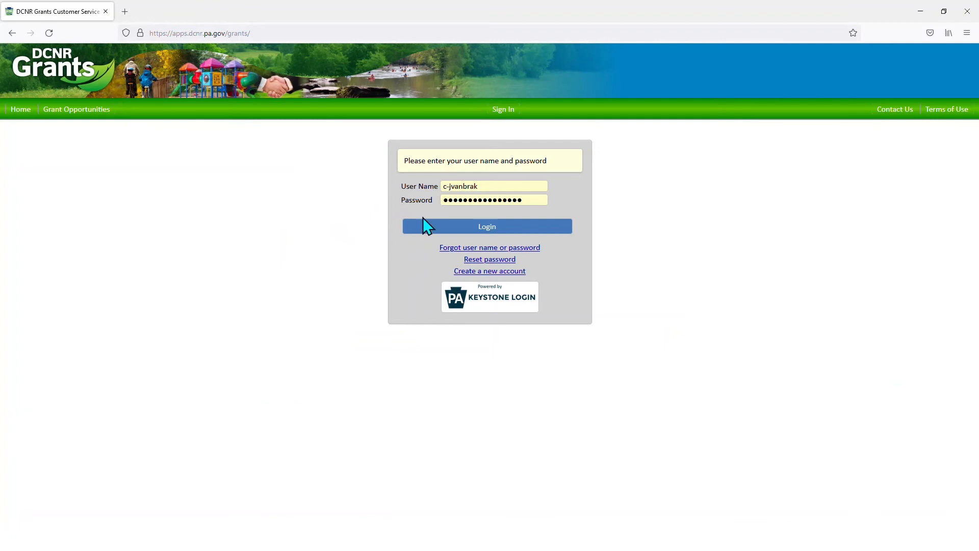
- Log in with the entered grants account credentials
click(458, 227)
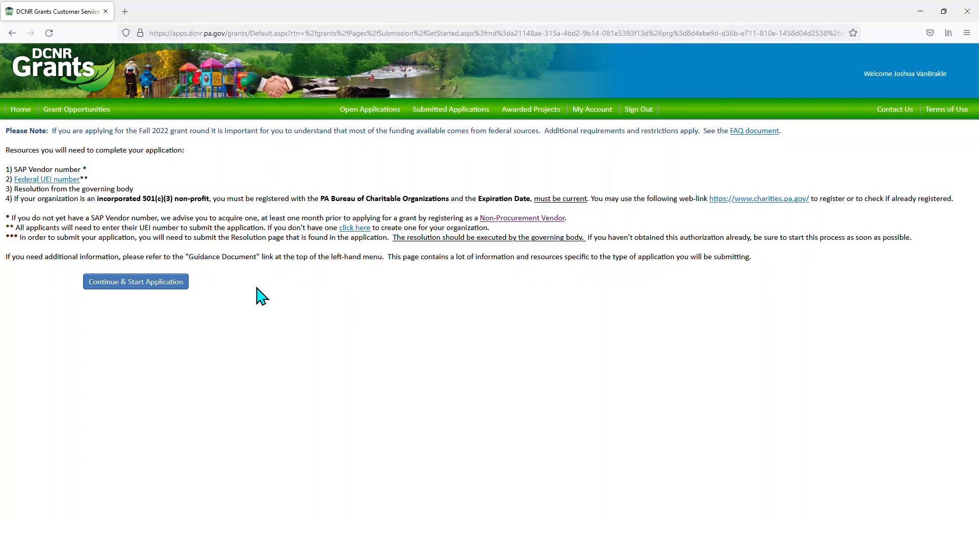
- Proceed past the needed-resources notes with Continue & Start Application
click(147, 291)
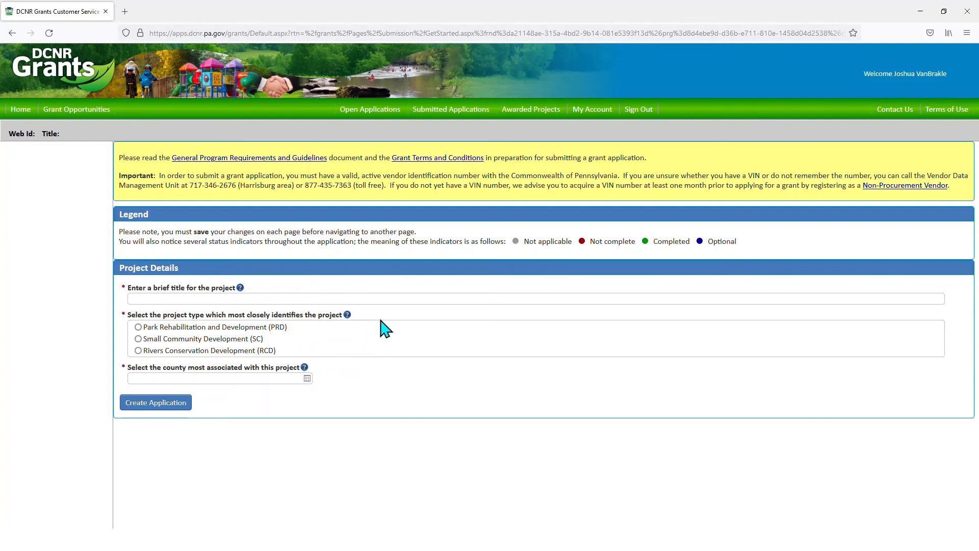
- Read the project sub-type help popup on the Project Details form, then close it
click(347, 316)
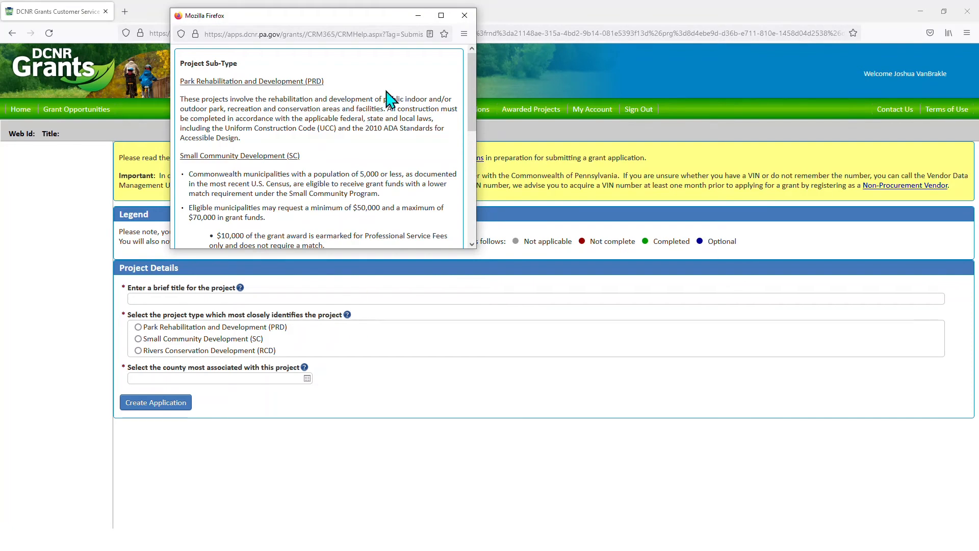
click(464, 16)
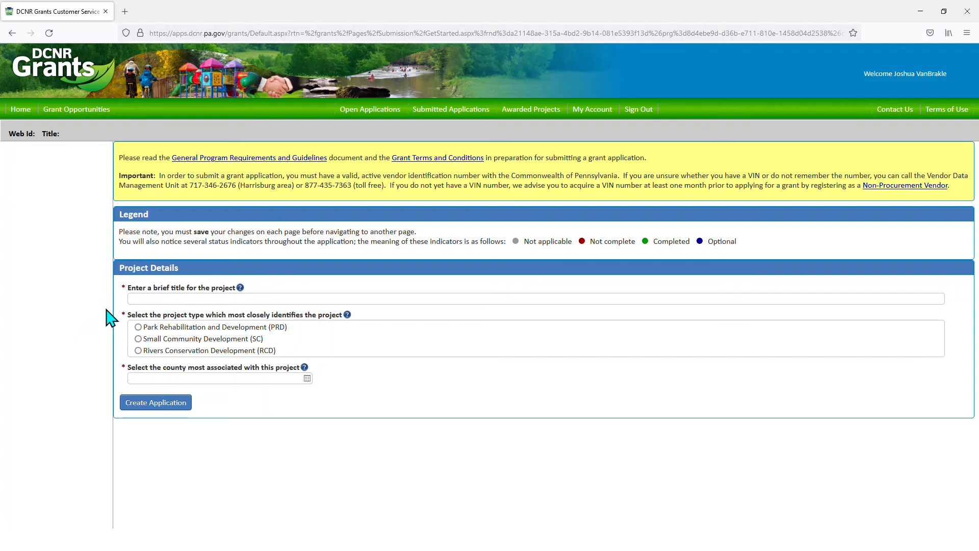
- Enter 'Tutorial Park Rehabilitation' as the project title and review the project sub-type help again
click(179, 298)
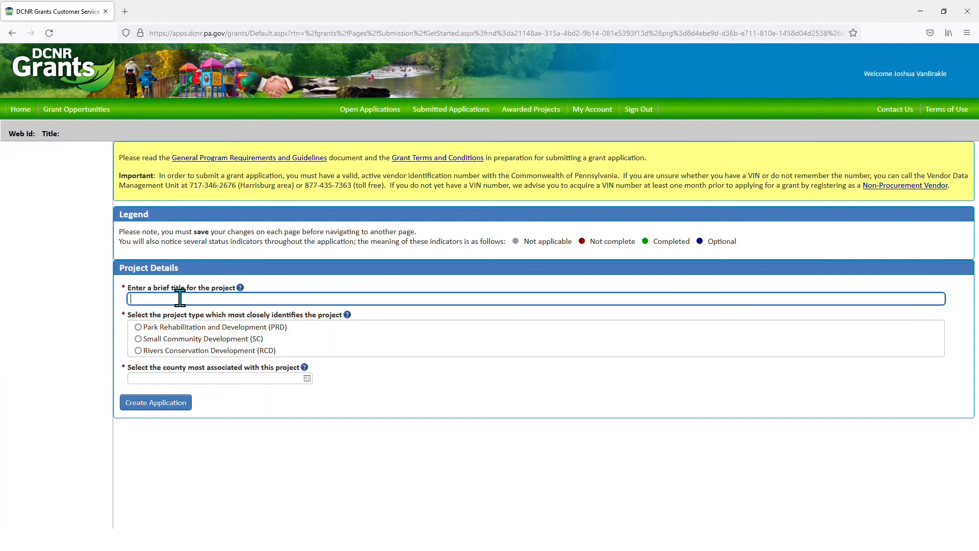
text(Tutorial Park Rehabilitation)
click(347, 316)
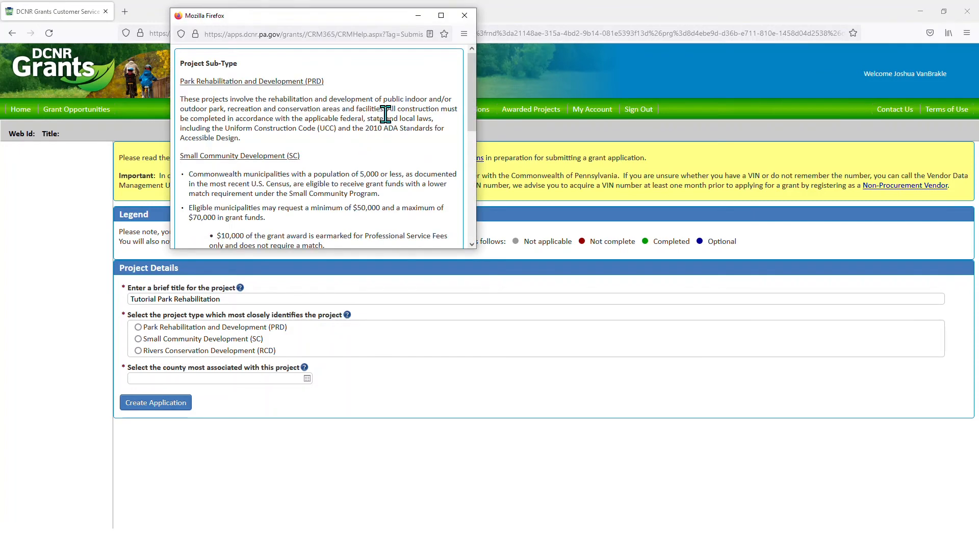
scroll(385, 125, down, 10)
scroll(387, 128, up, 10)
click(464, 15)
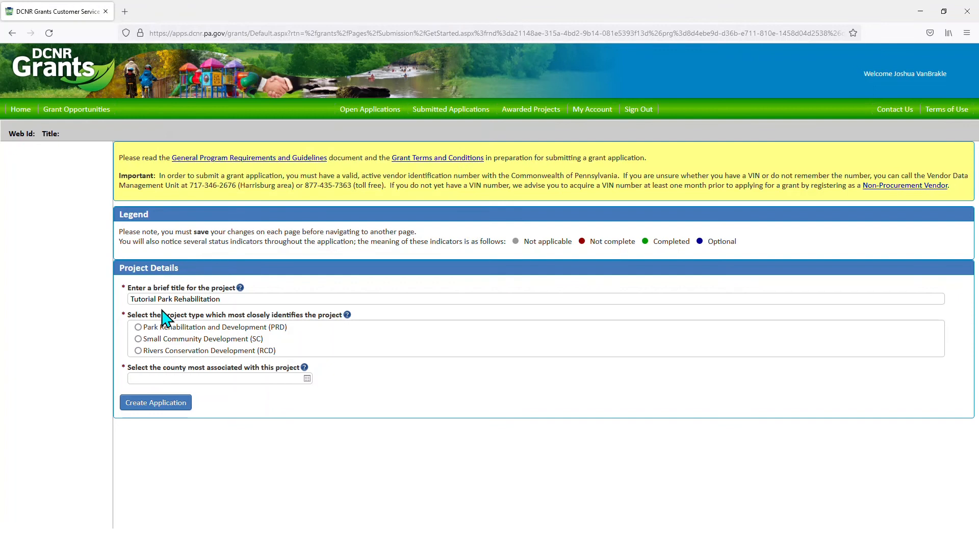
- Choose project type PRD and county Dauphin, then create the application
click(139, 328)
click(307, 378)
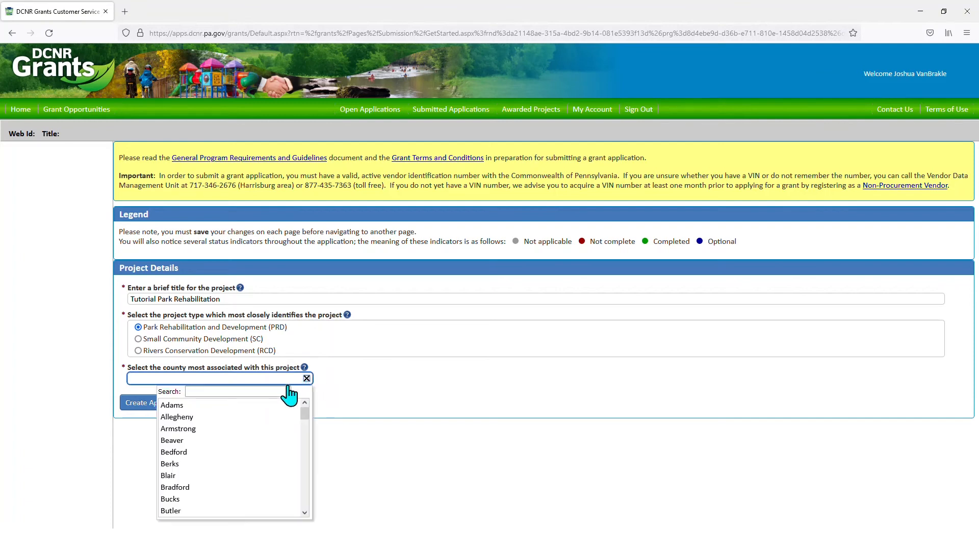
scroll(262, 433, down, 4)
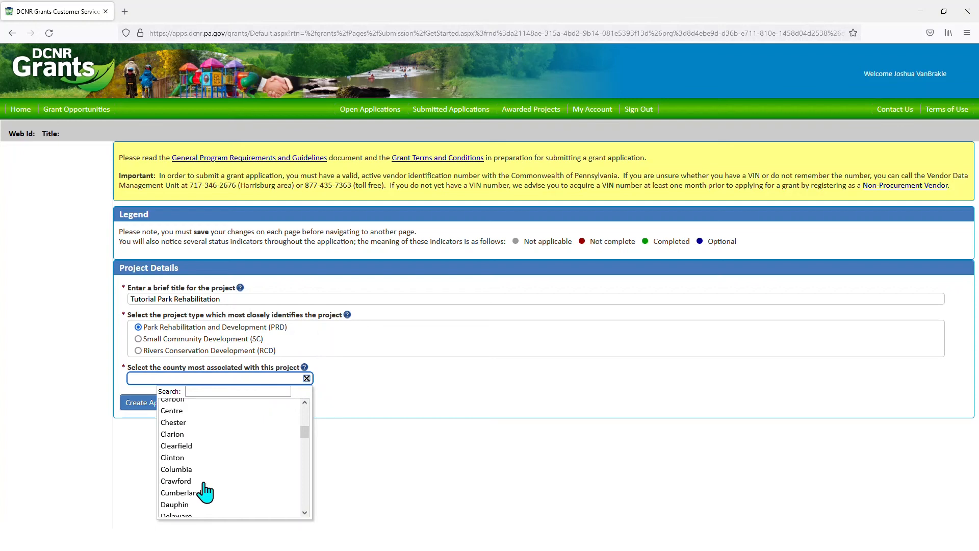
scroll(194, 487, down, 1)
click(180, 458)
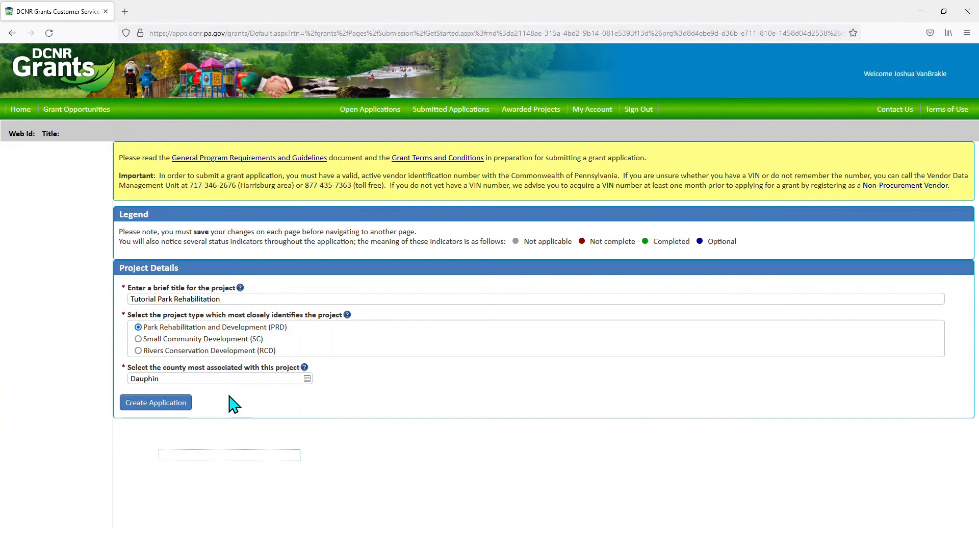
click(160, 404)
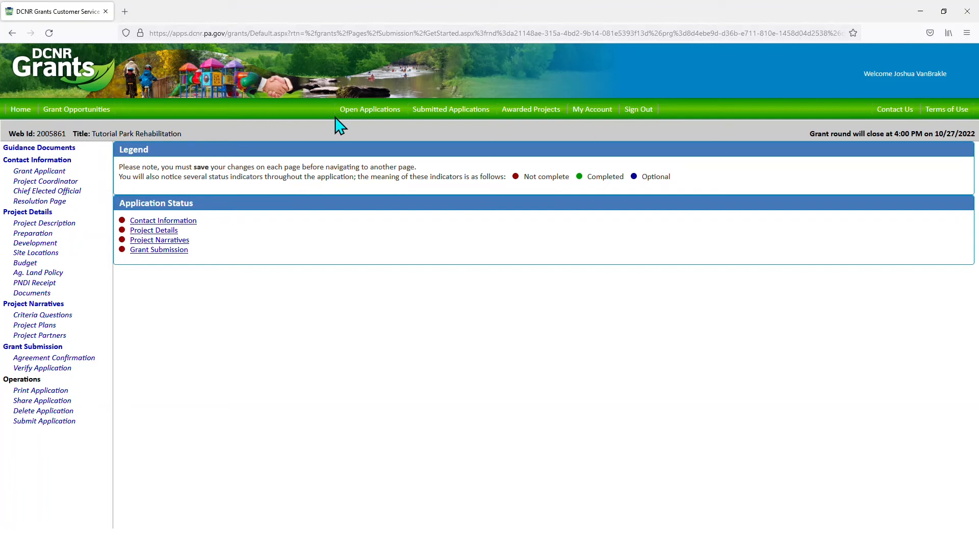
- Go to the Open Applications list
click(380, 119)
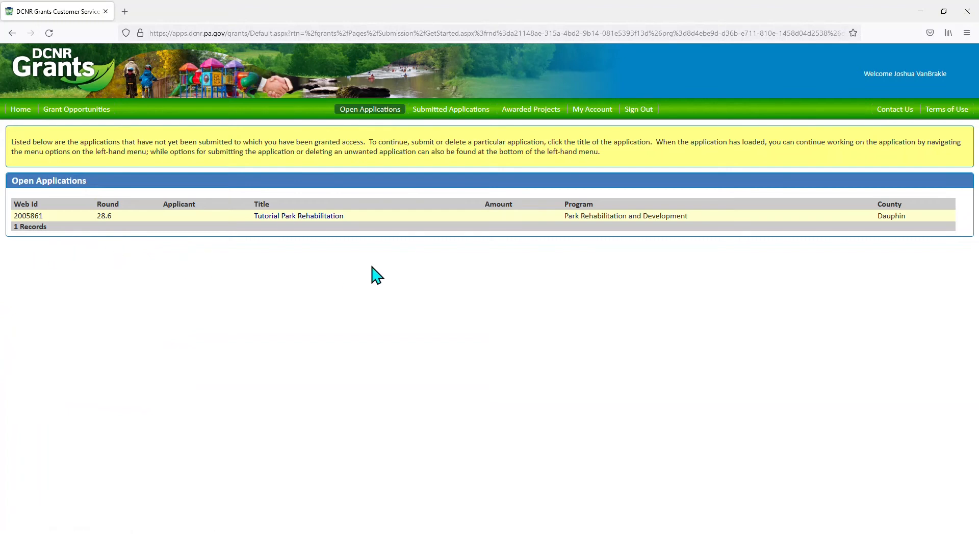
- Open Tutorial Park Rehabilitation, view its Guidance Documents, then its Contact Information overview
click(325, 216)
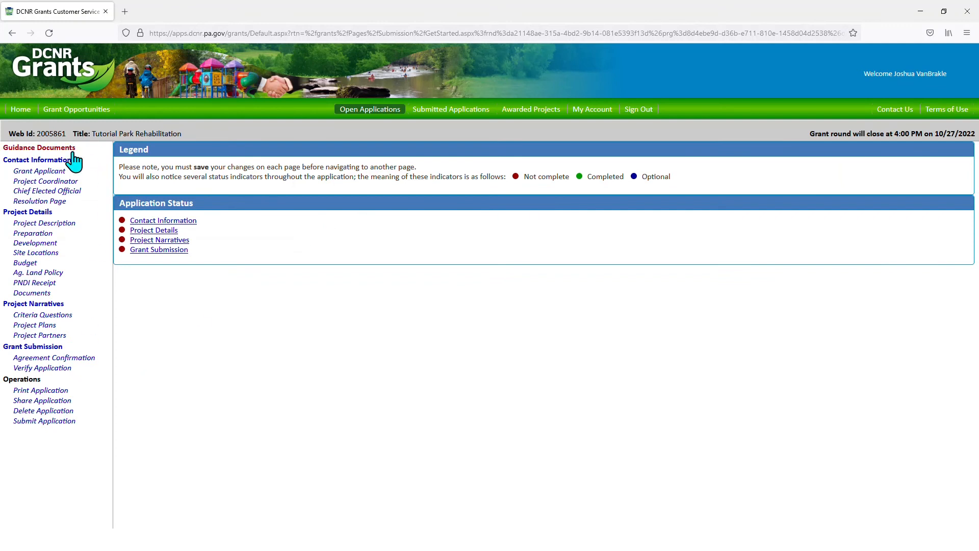
click(52, 148)
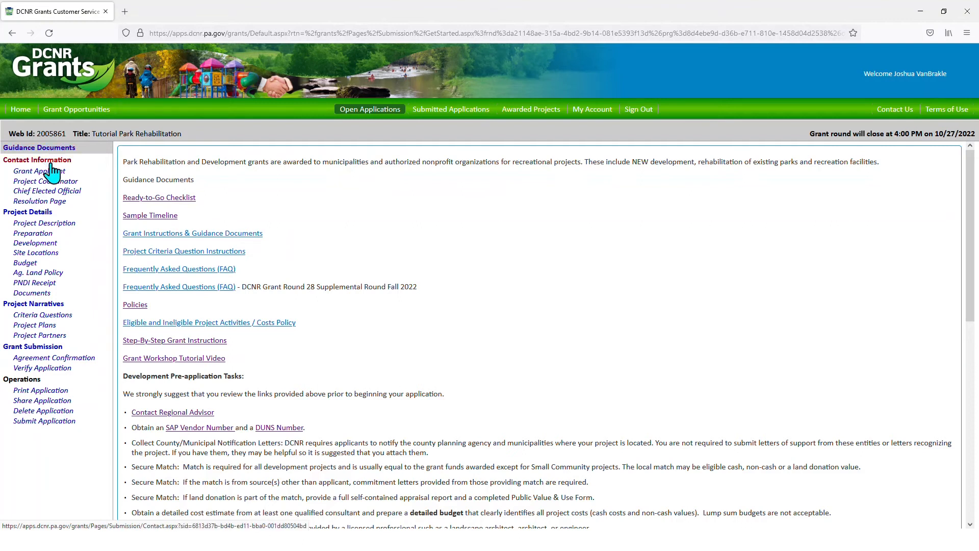
click(45, 161)
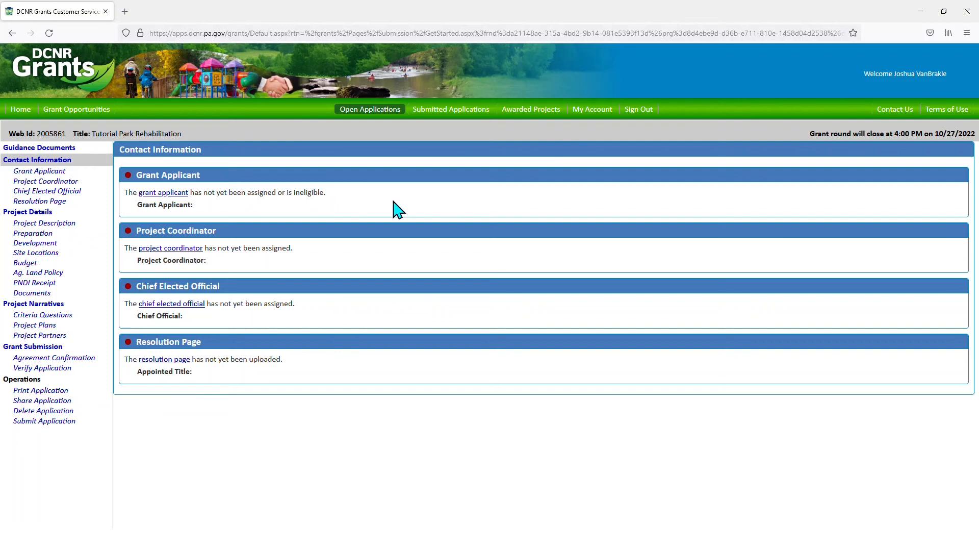
- Open the Grant Applicant form and list the available applicant organizations
click(37, 181)
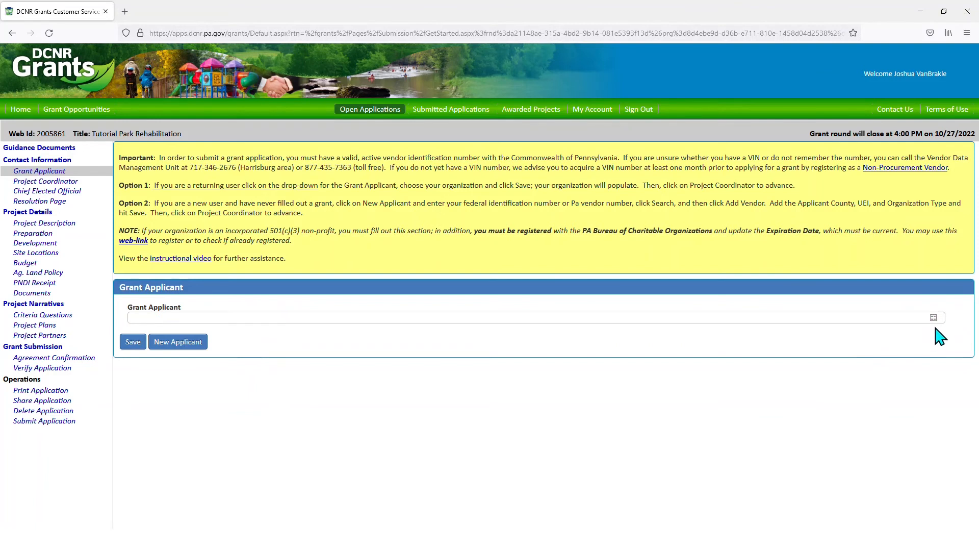
click(933, 318)
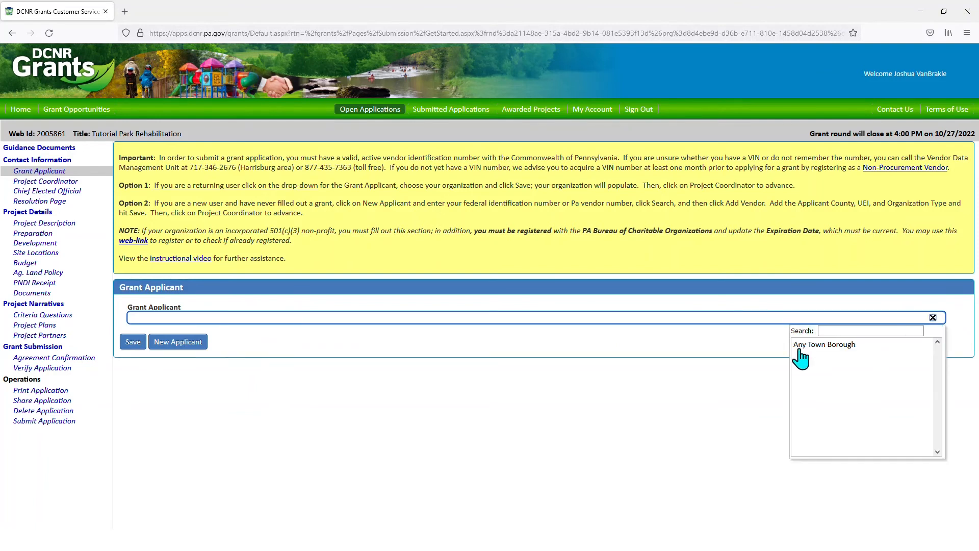
- Select Any Town Borough in the Grant Applicant dropdown and save it
click(835, 352)
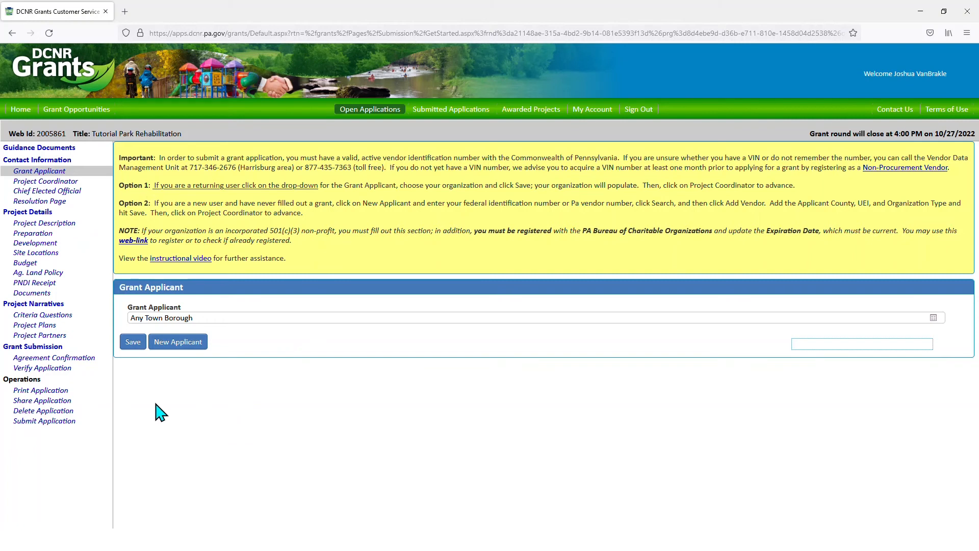
click(131, 342)
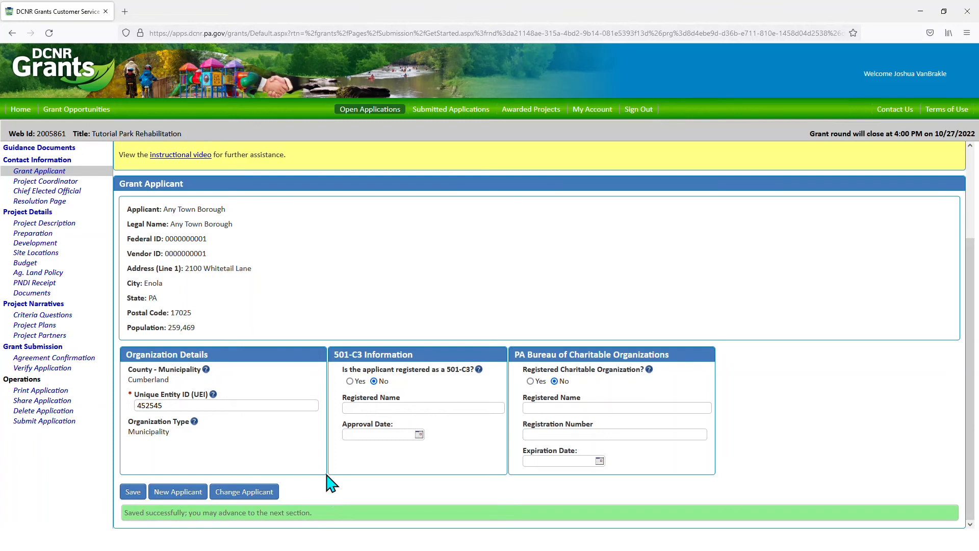
- After reviewing the saved applicant details, go to the Project Coordinator page
click(52, 182)
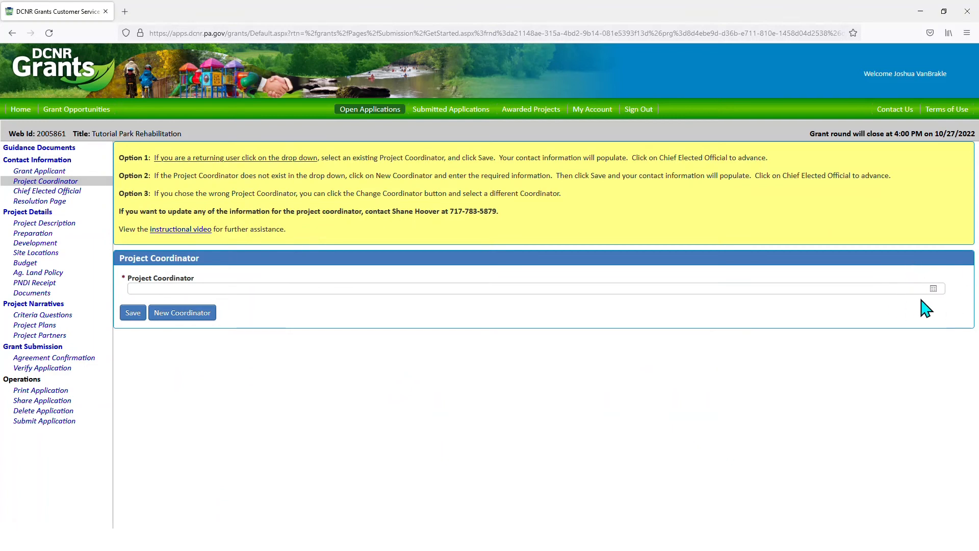
- Assign the first listed coordinator as Project Coordinator, save, and go to Chief Elected Official
click(933, 288)
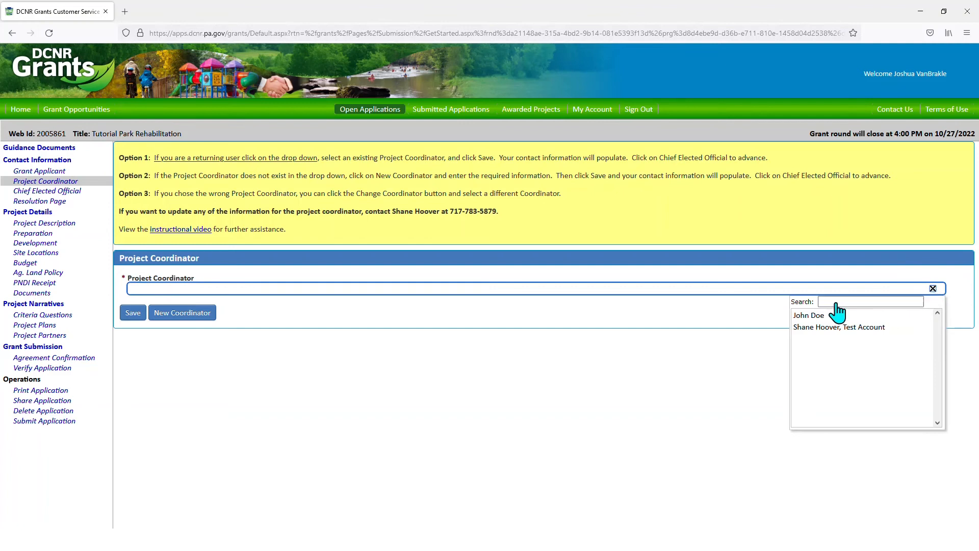
click(820, 315)
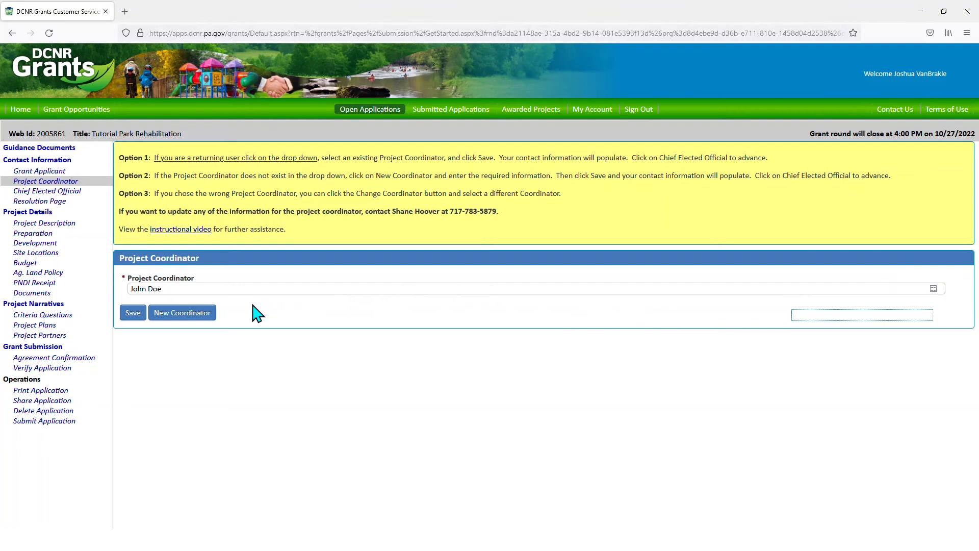
click(128, 314)
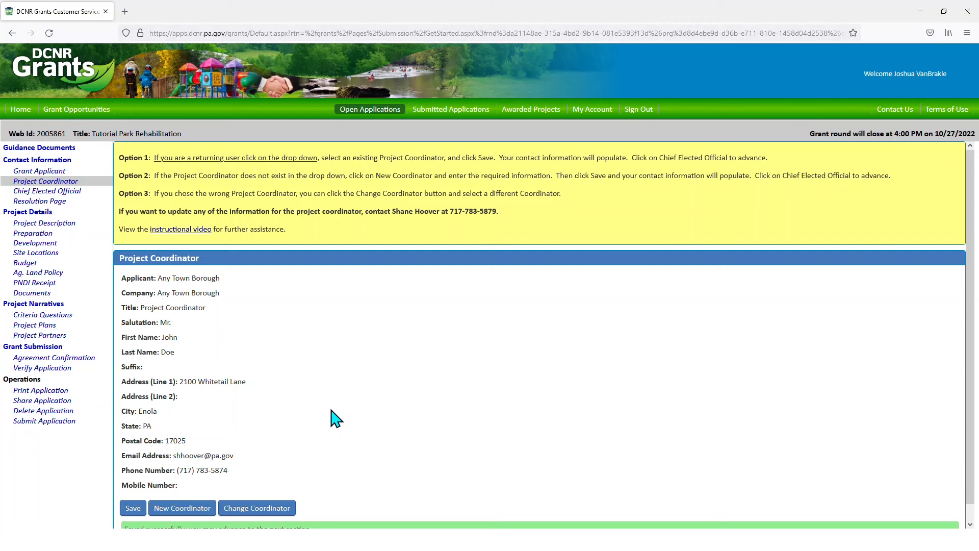
click(75, 193)
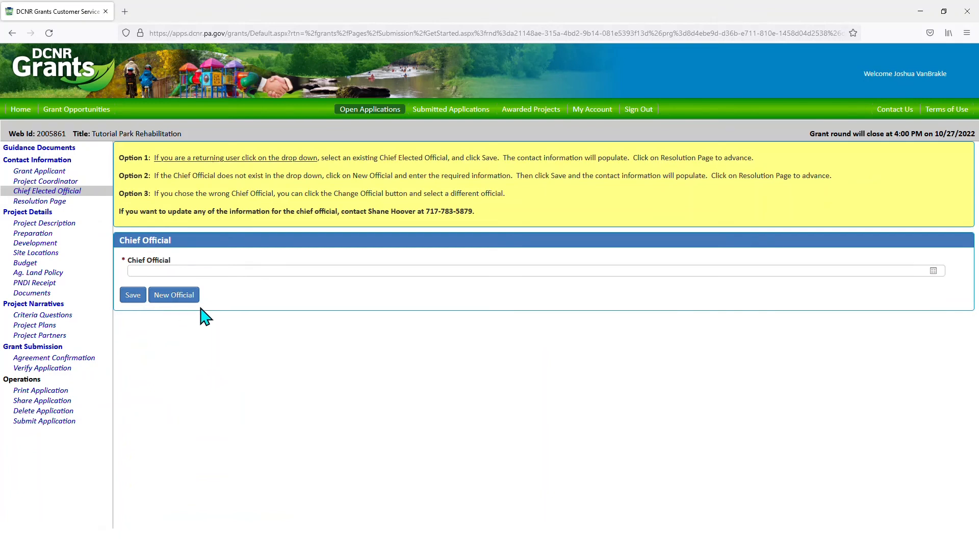
- Save the only listed official as Chief Elected Official, then open the Resolution Page
click(933, 271)
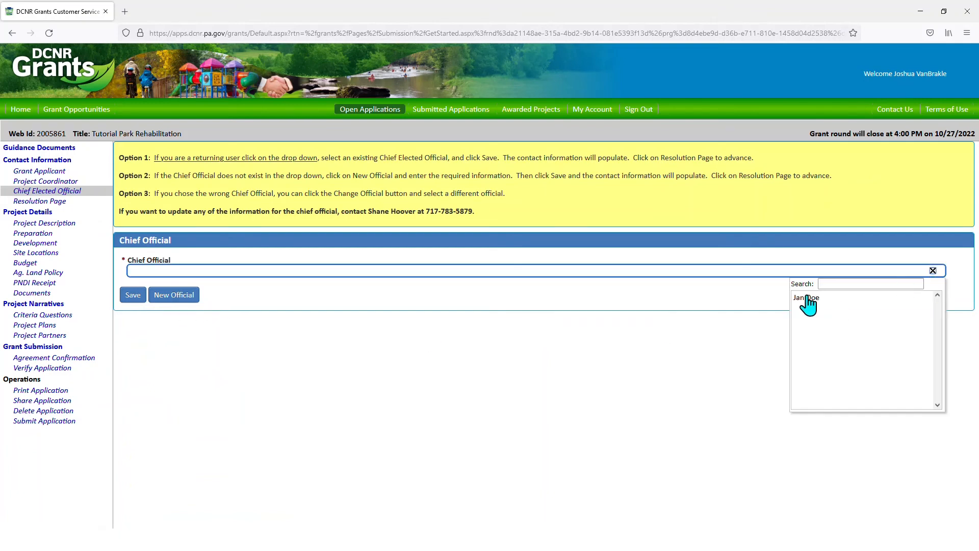
click(811, 298)
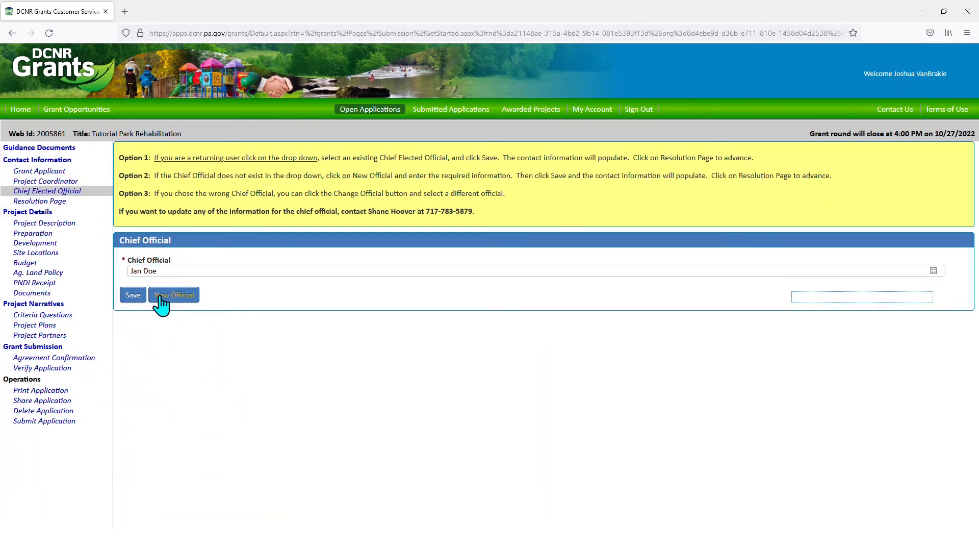
click(133, 296)
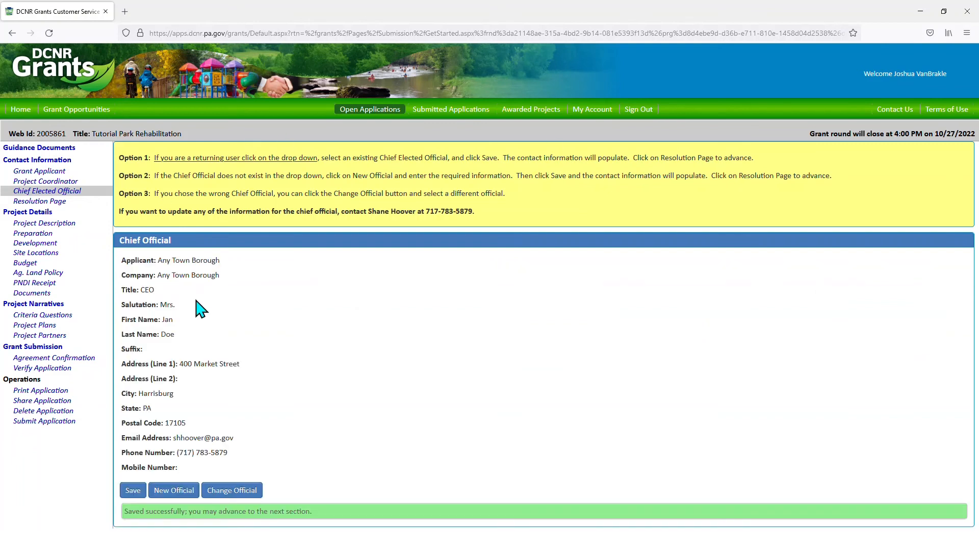
click(60, 203)
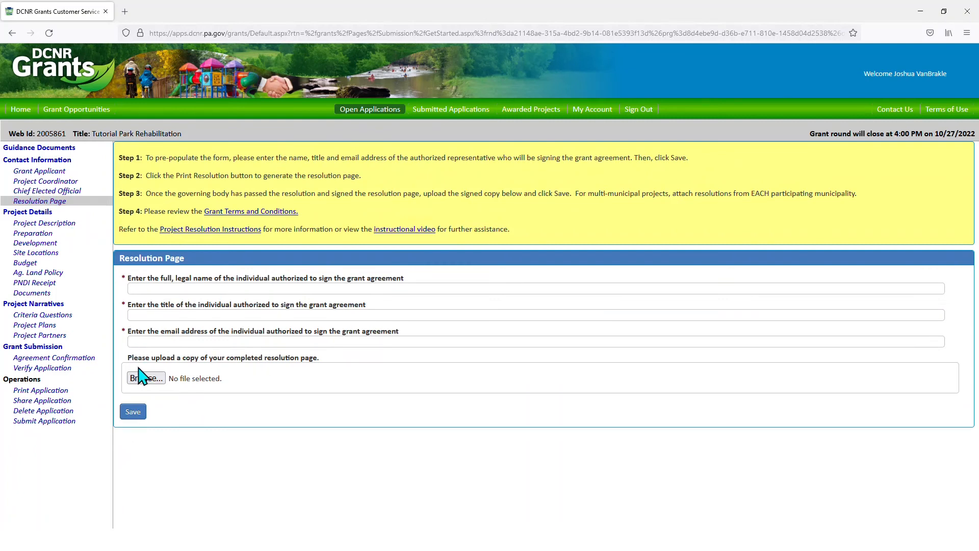
- Enter the signer's full name, title Borough Council President and e-mail address, then save
click(216, 288)
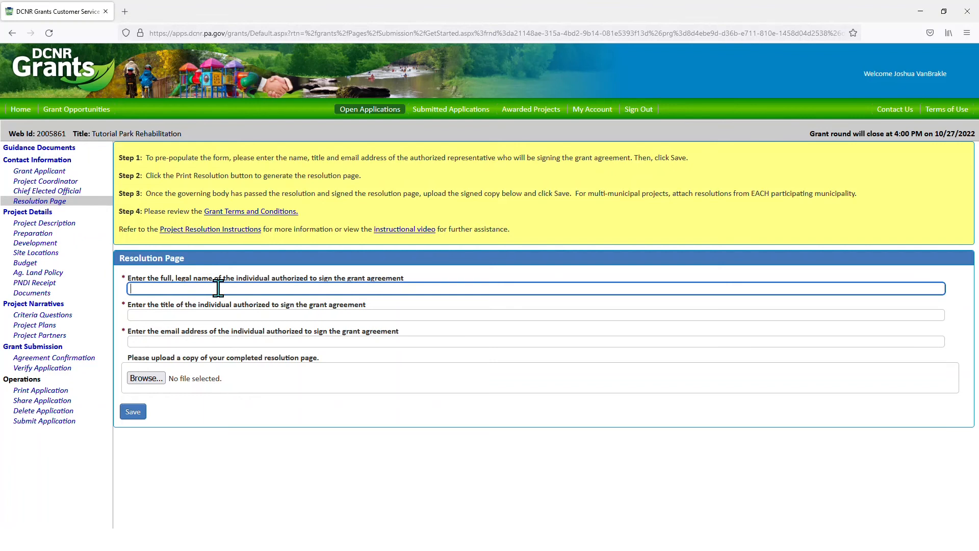
text(Jan Doe)
key(Tab)
text(Bo)
key(Down)
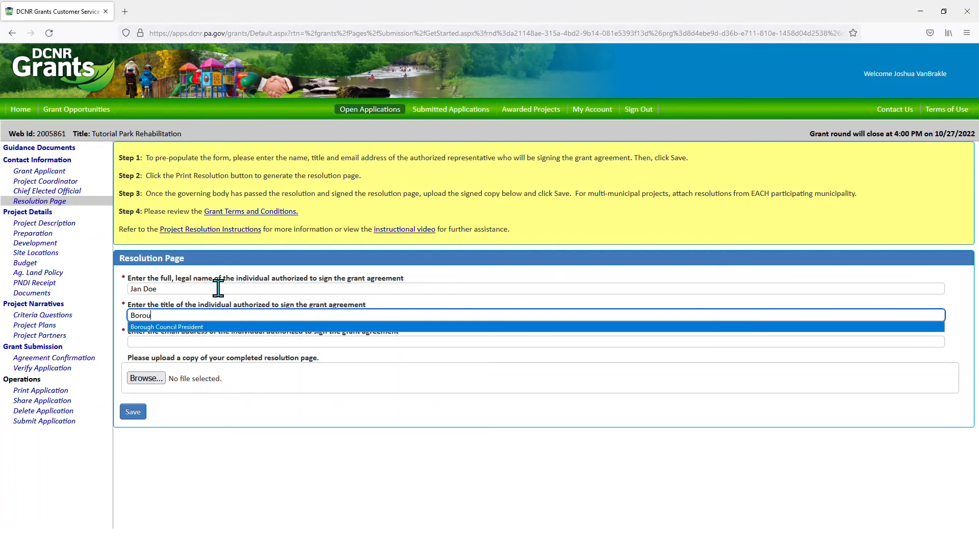
key(Tab)
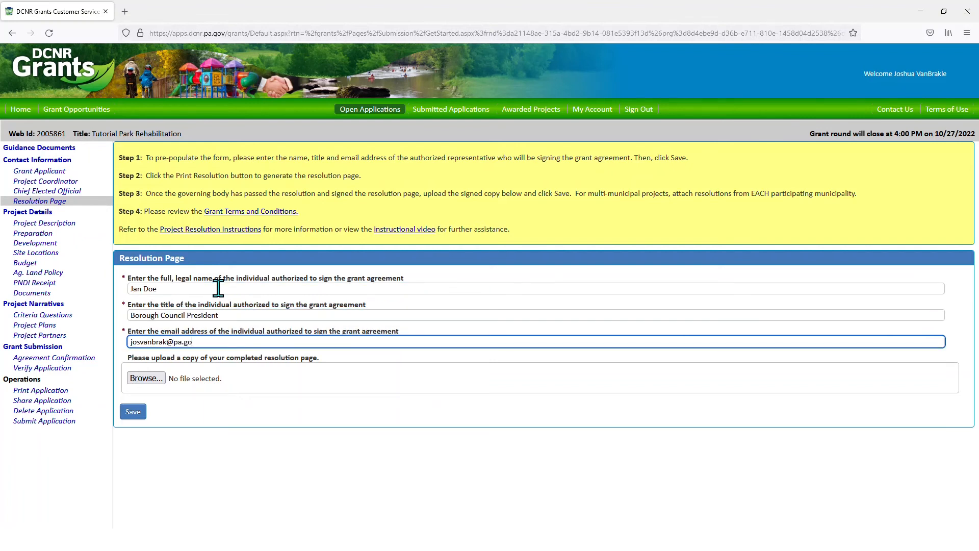
click(131, 414)
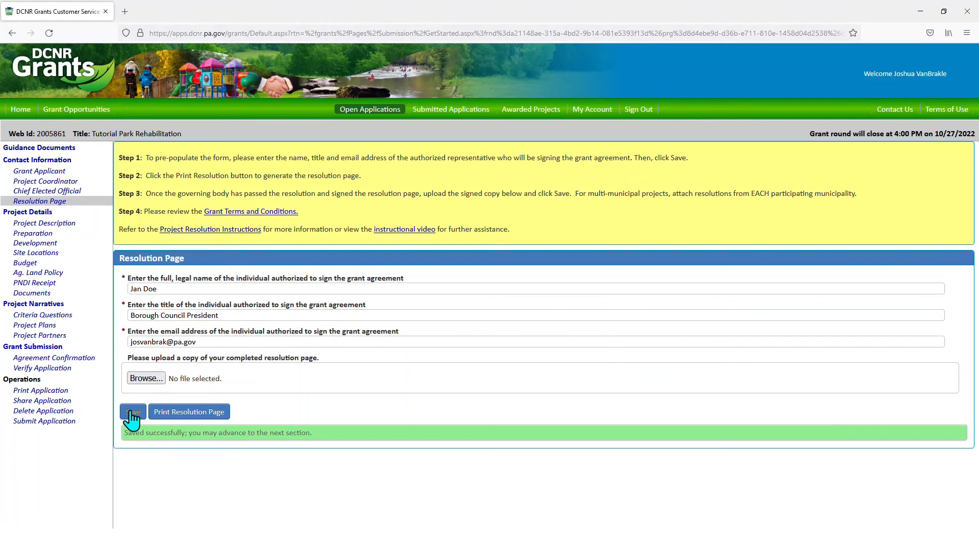
- Generate the printable resolution page, scroll through the PDF, and close its tab
click(187, 413)
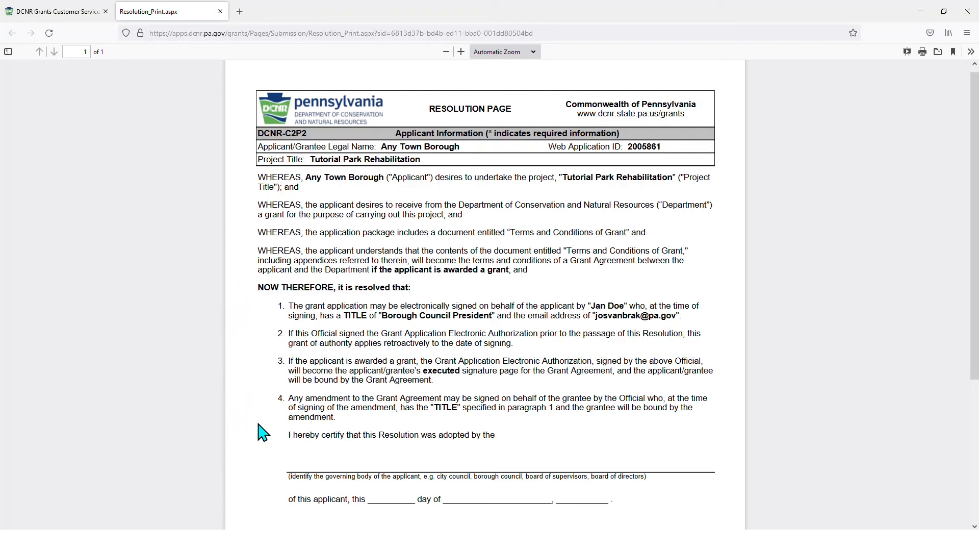
scroll(286, 393, down, 3)
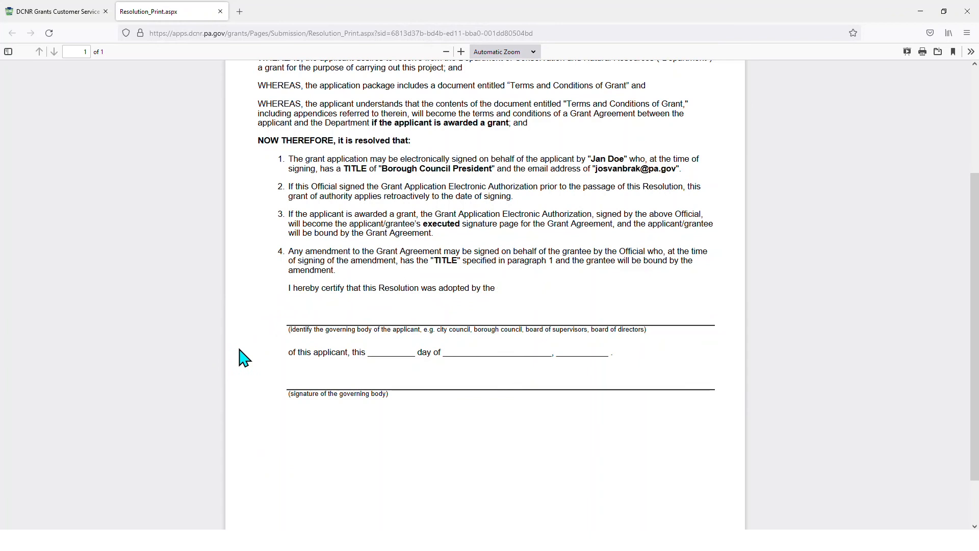
click(220, 11)
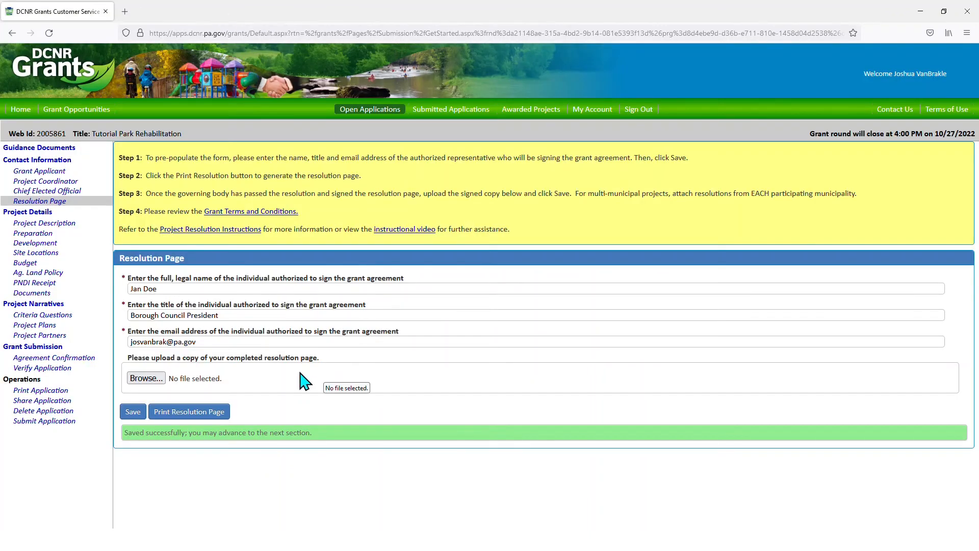
- Upload Resolution Page Signed.pdf as the signed resolution, save, and open Contact Information
click(145, 378)
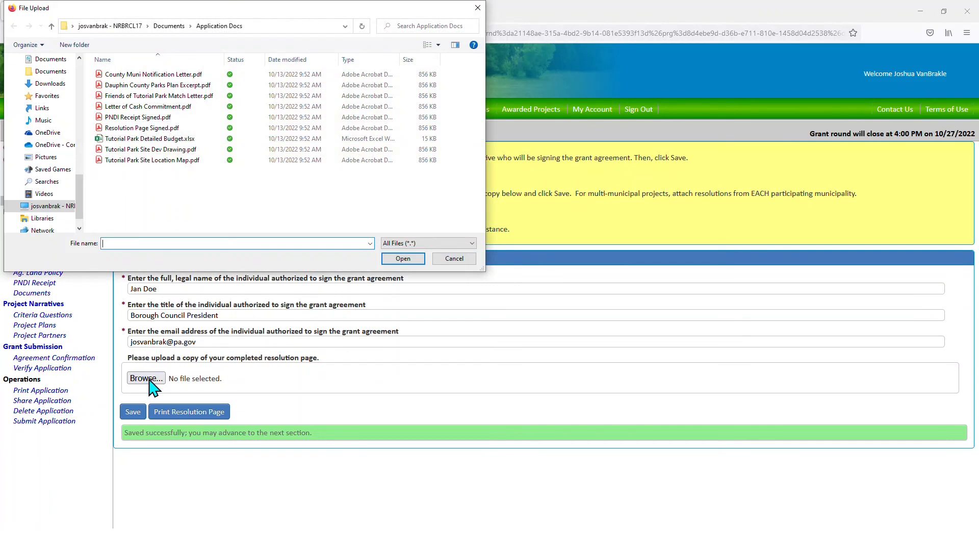
click(132, 128)
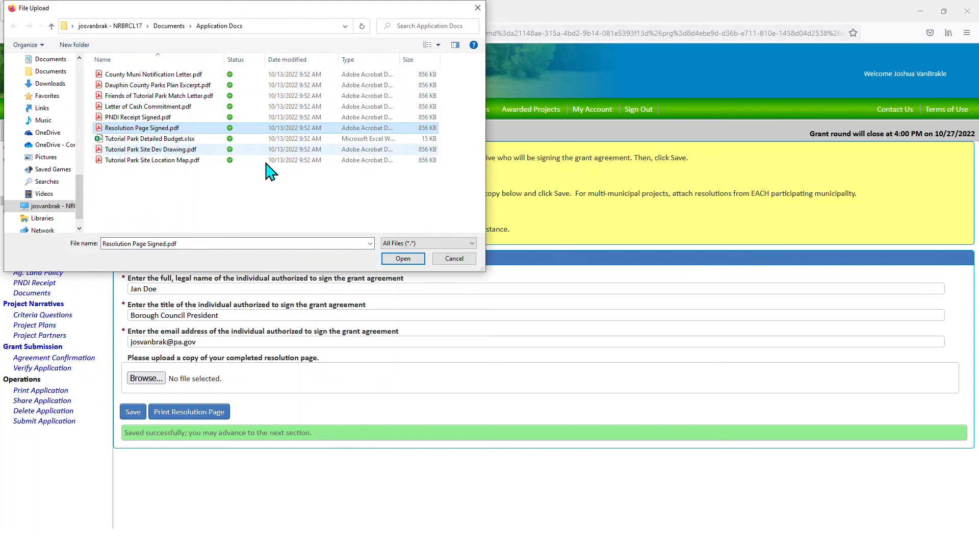
click(401, 259)
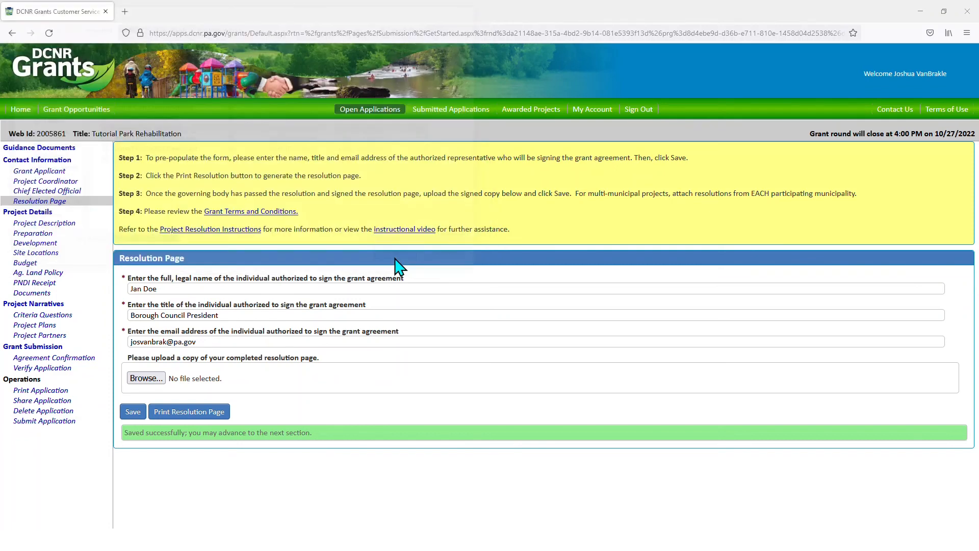
click(132, 413)
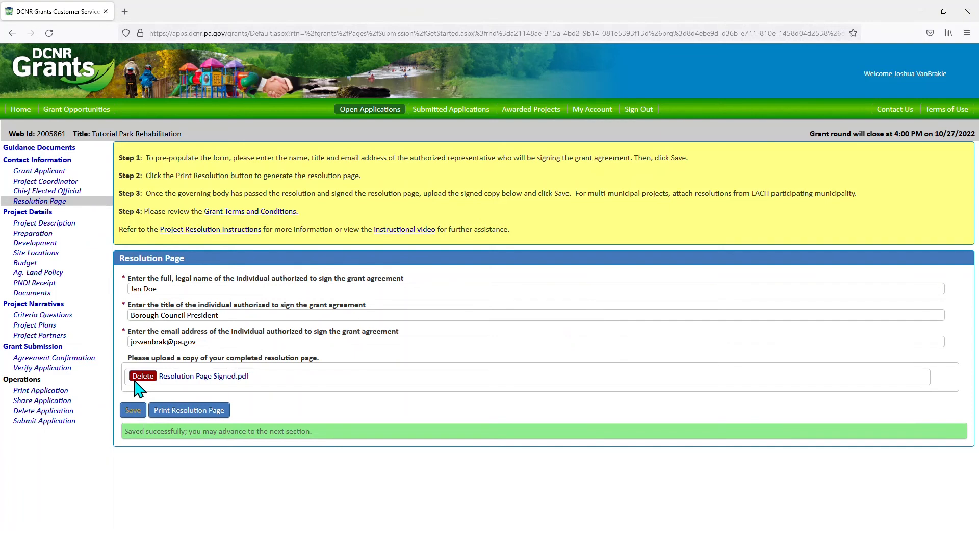
click(49, 166)
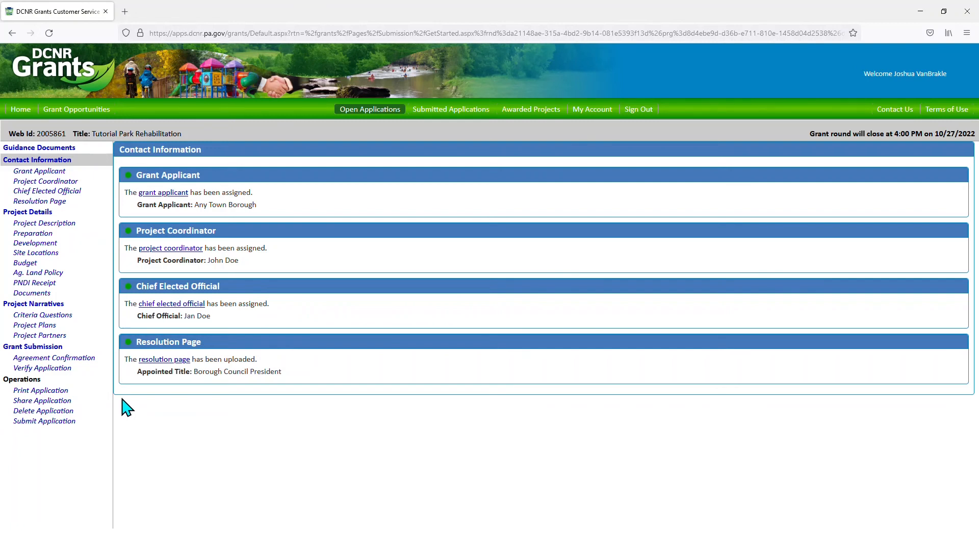
- Open the Project Details summary and then the Project Description form
click(37, 215)
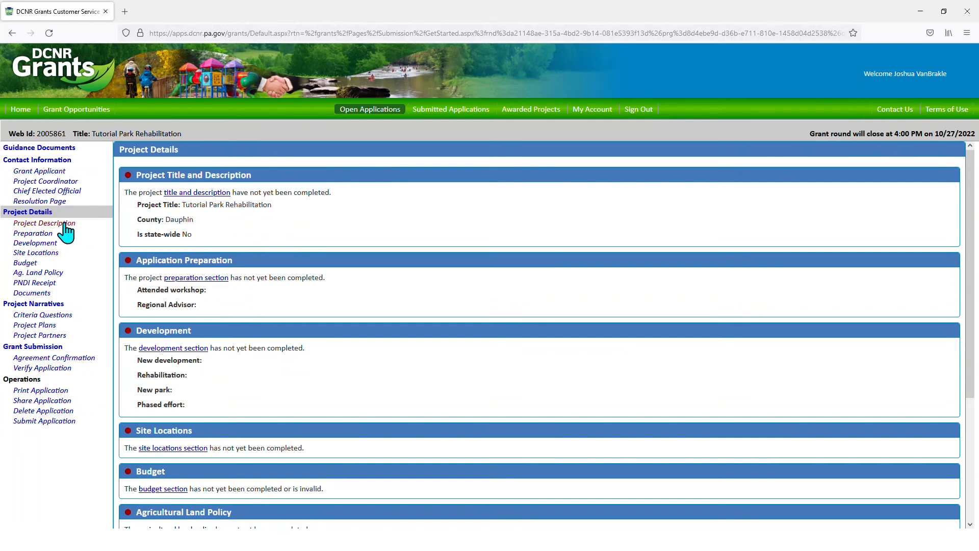
click(66, 224)
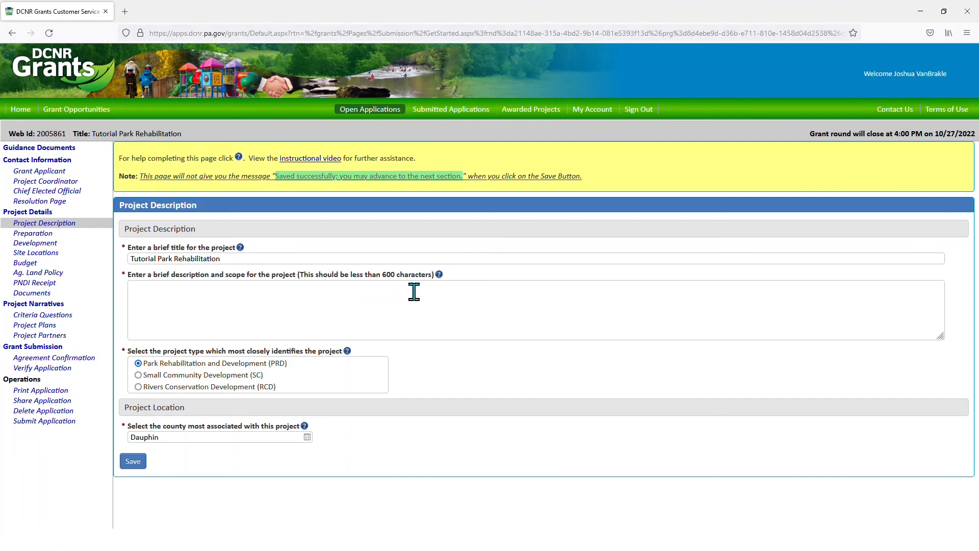
- Save 'sample tex' as the project description, then go to Preparation
click(365, 298)
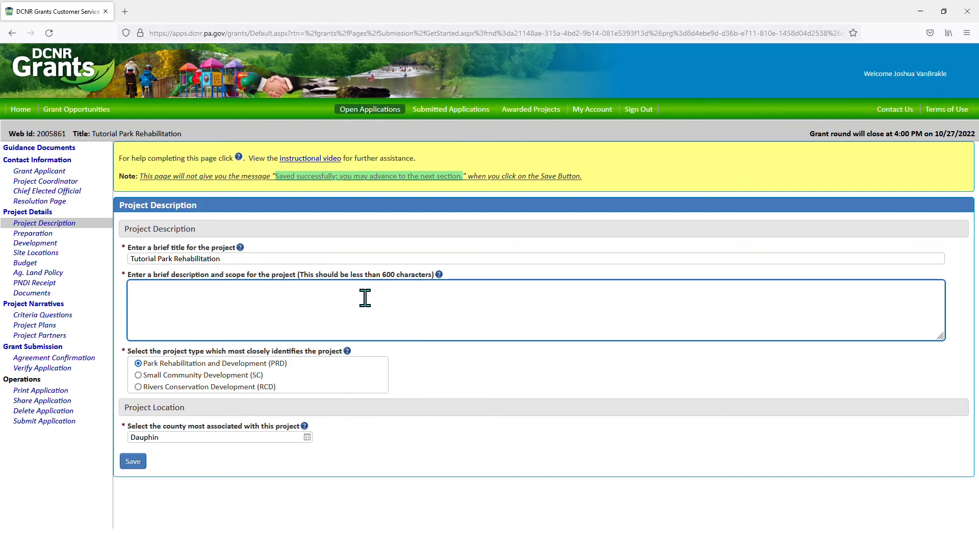
text(sample text)
click(131, 462)
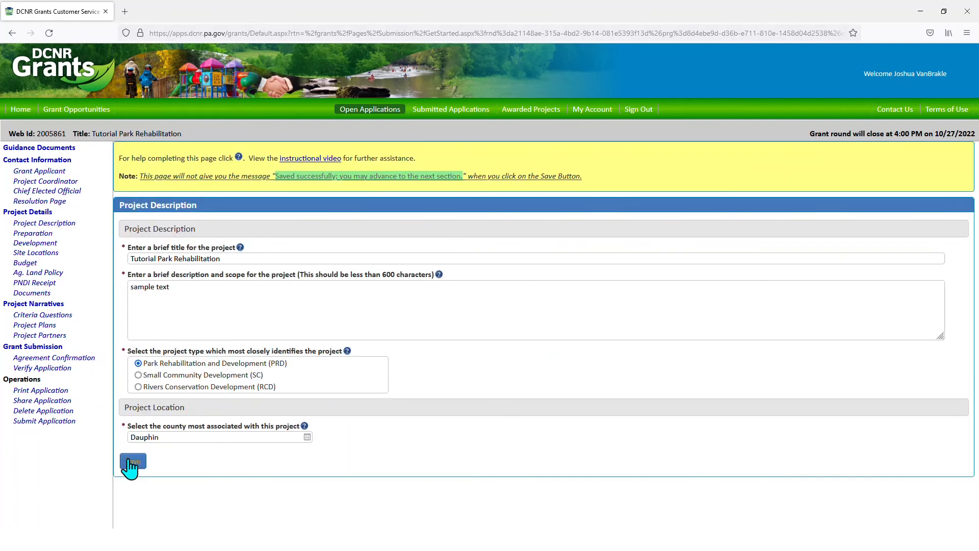
click(38, 234)
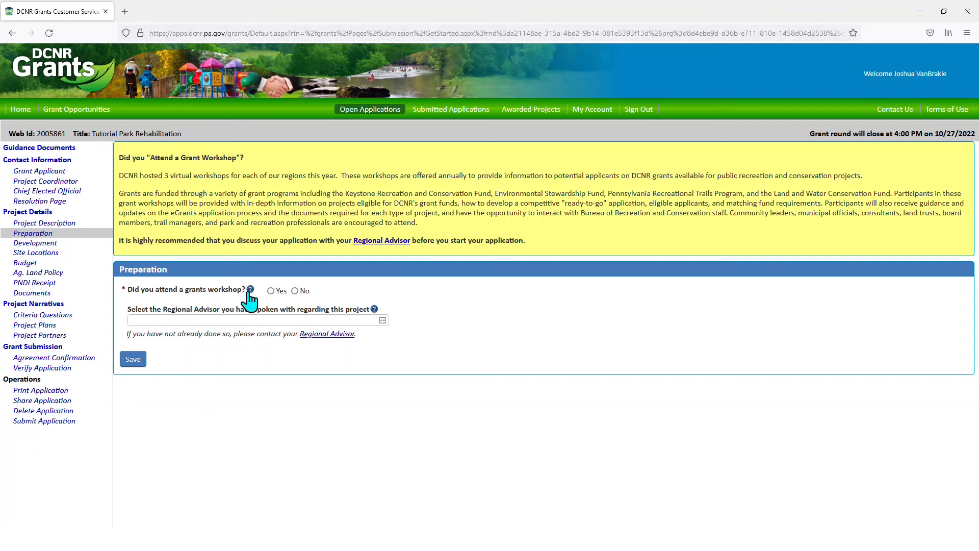
- Answer yes to attending a grants workshop, choose the consulted regional advisor, save, and open Development
click(270, 290)
click(382, 321)
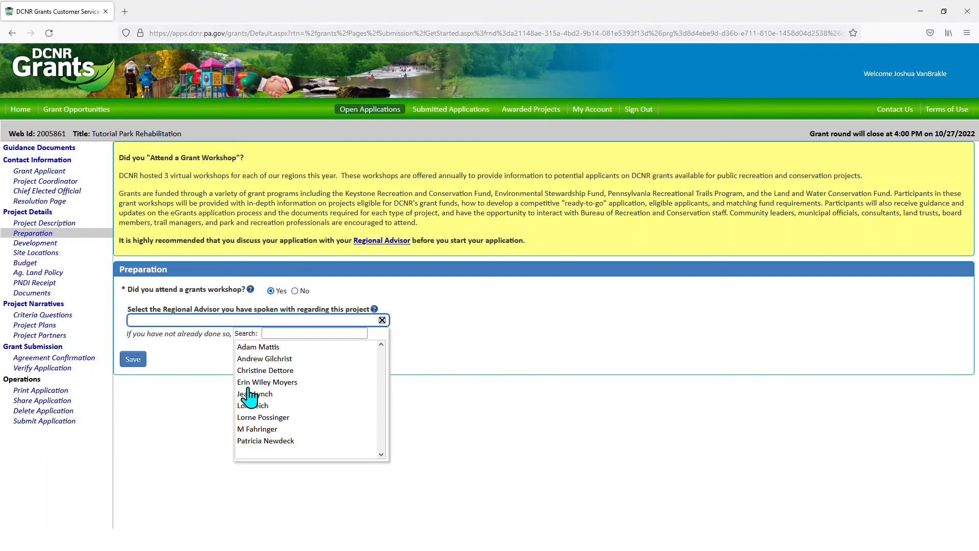
click(245, 406)
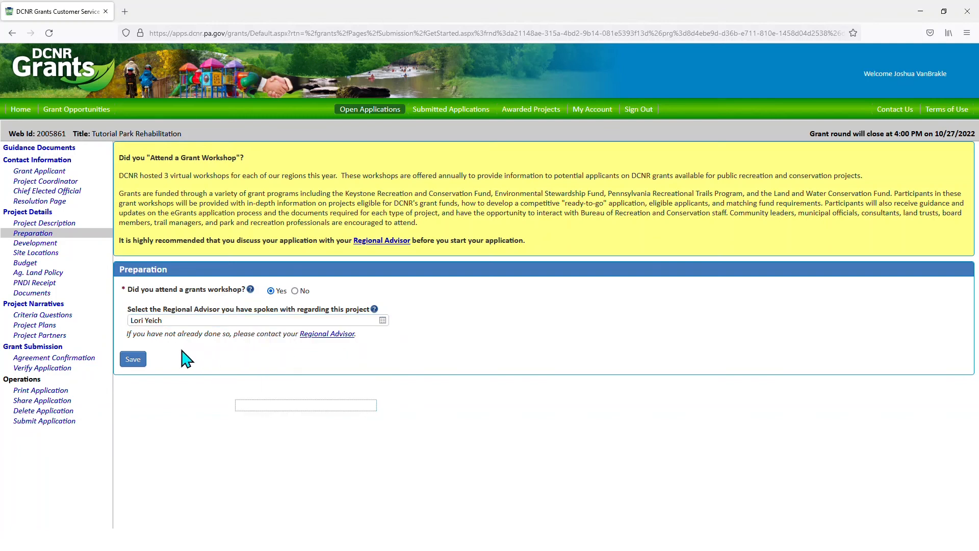
click(136, 361)
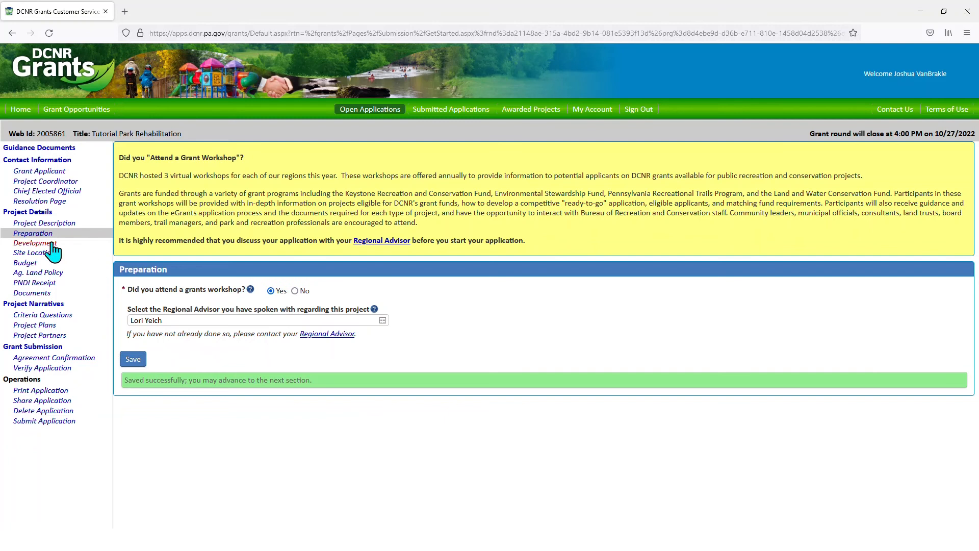
click(36, 243)
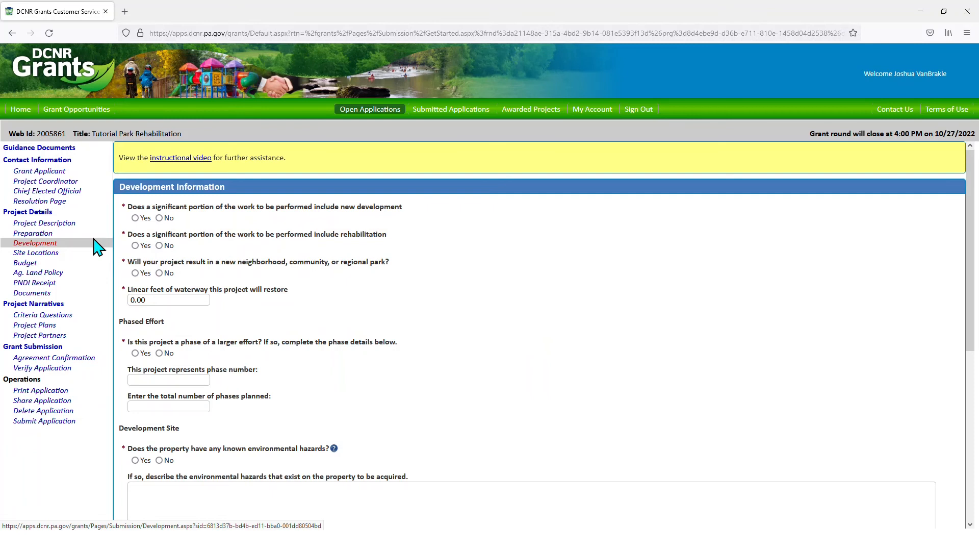
- Answer No to new development, Yes to rehabilitation, and No to new park, phased effort and hazards
click(160, 218)
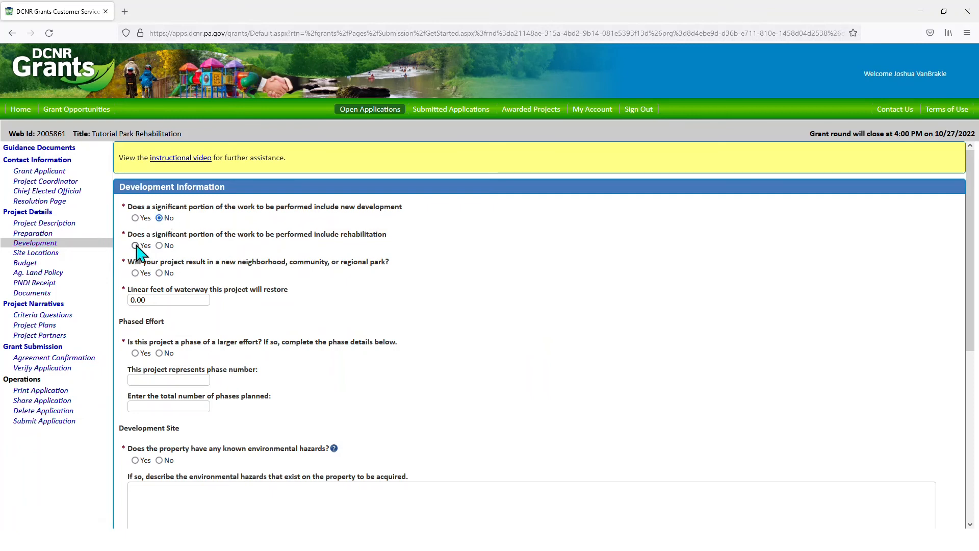
click(135, 246)
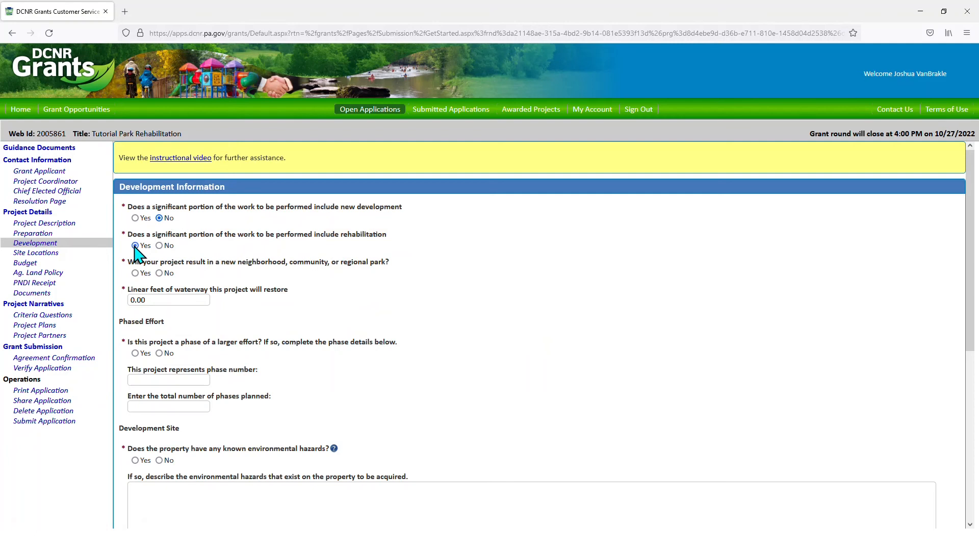
click(160, 273)
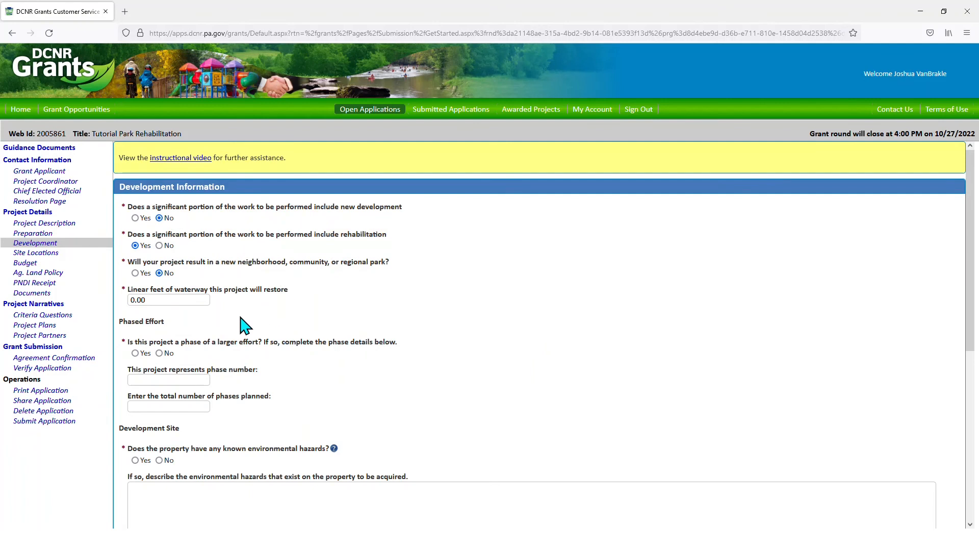
click(160, 354)
click(159, 461)
- Tick Internal Loop Trail, Nature Play Area and Pickleball Court as project amenities
scroll(441, 380, down, 5)
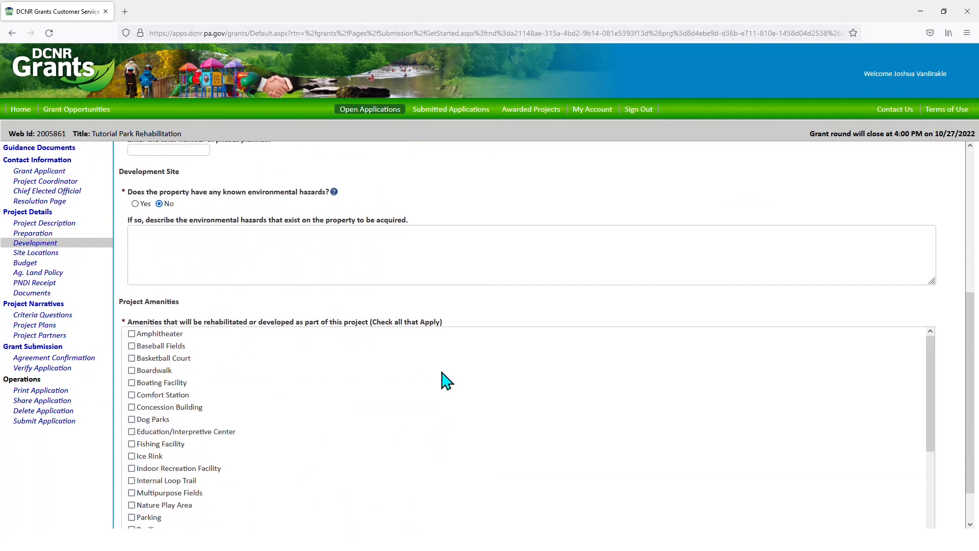
scroll(443, 377, down, 1)
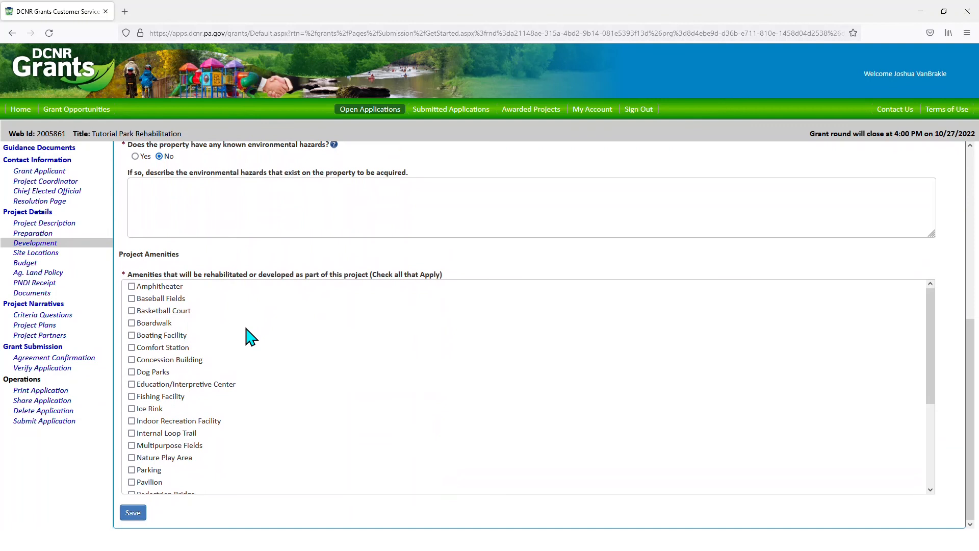
click(131, 433)
click(132, 457)
scroll(267, 416, down, 3)
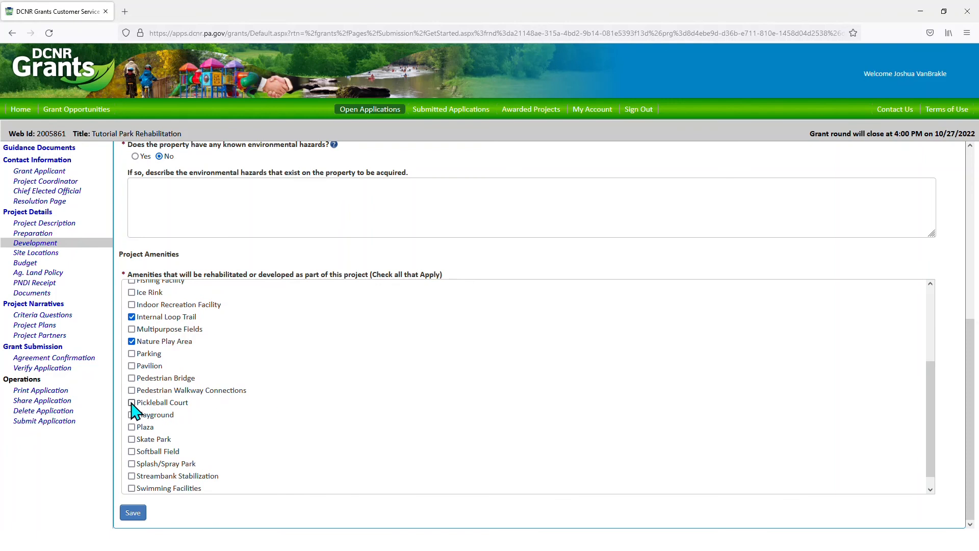
click(132, 403)
- Save the project development answers and go to the Site Locations section
scroll(346, 366, up, 1)
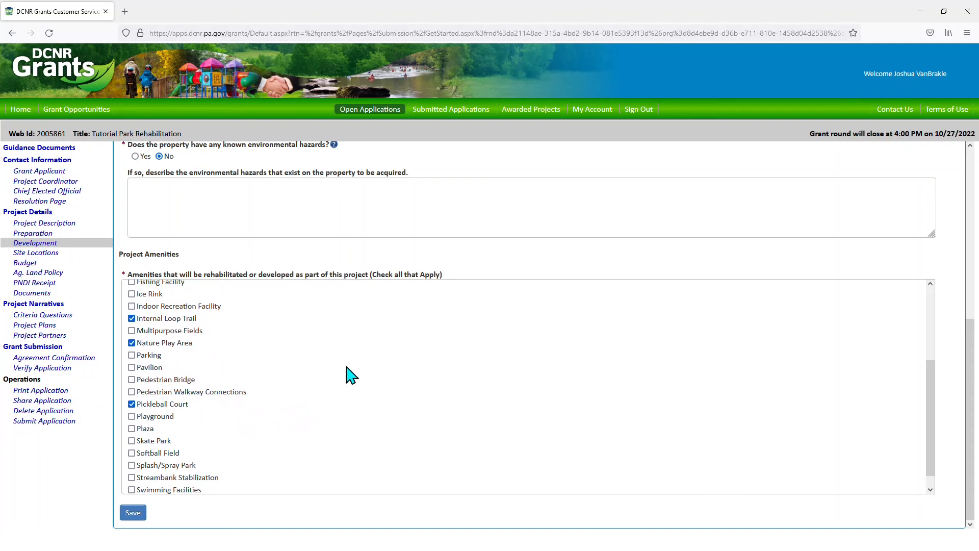
scroll(349, 372, up, 5)
scroll(378, 270, up, 3)
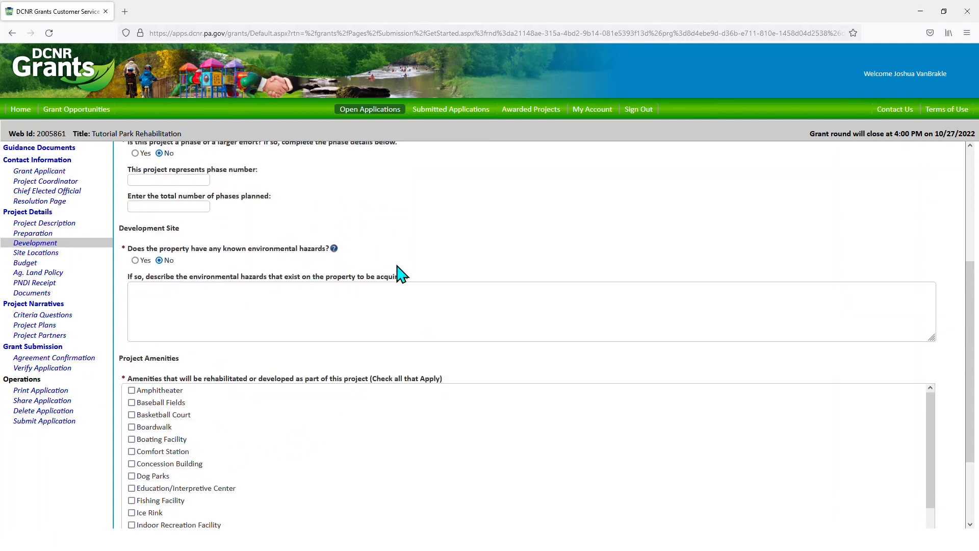
scroll(403, 252, down, 3)
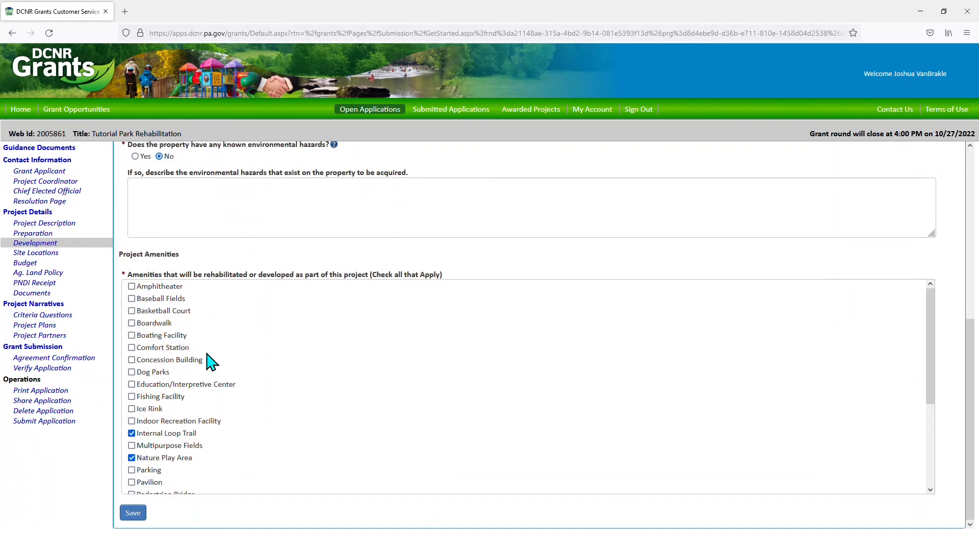
click(133, 513)
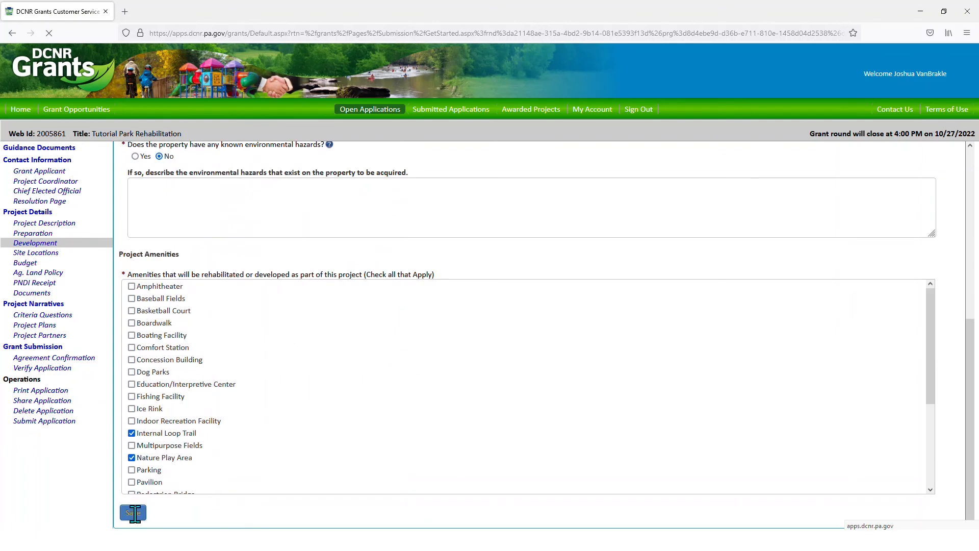
click(43, 253)
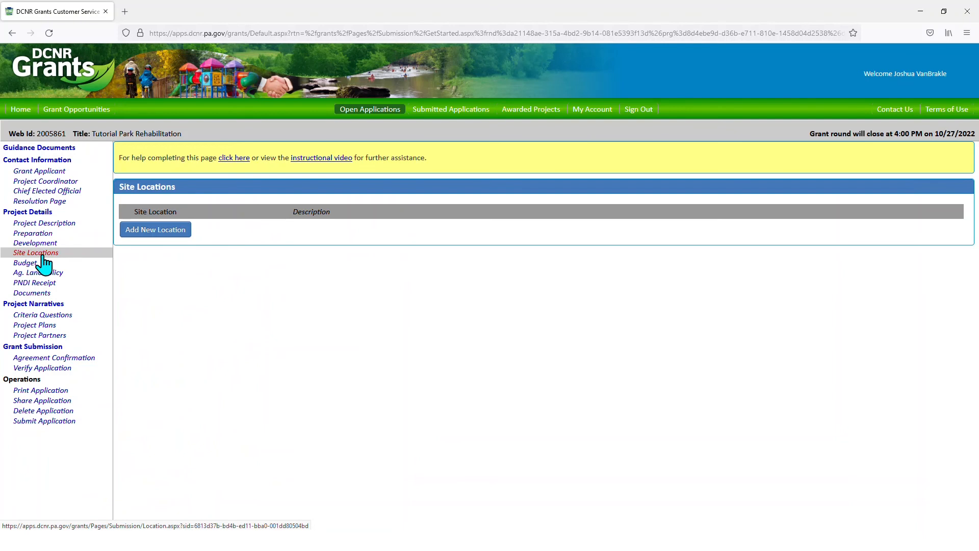
- Add site location 'Tutorial Park' described as a 100-acre park along Bullfrog Valley Road, then open its map
click(175, 233)
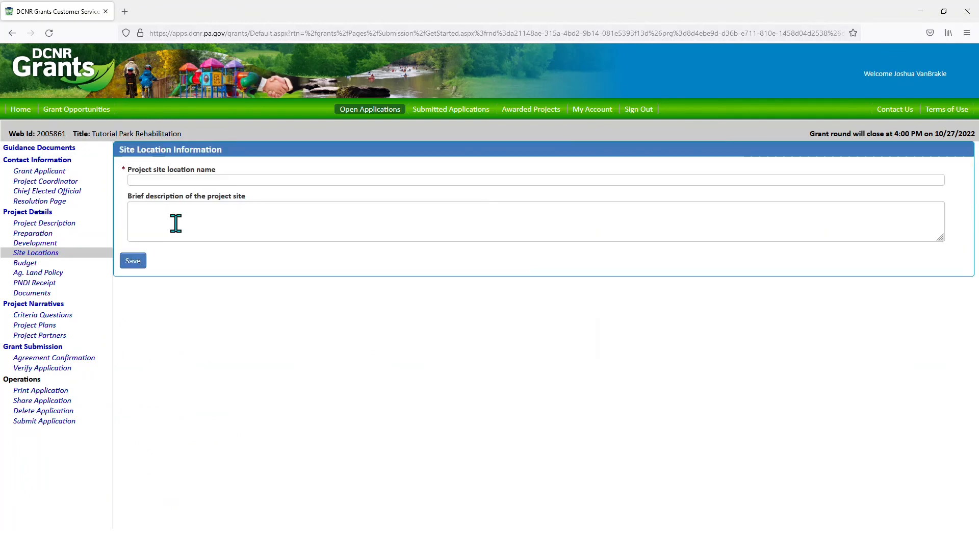
click(179, 177)
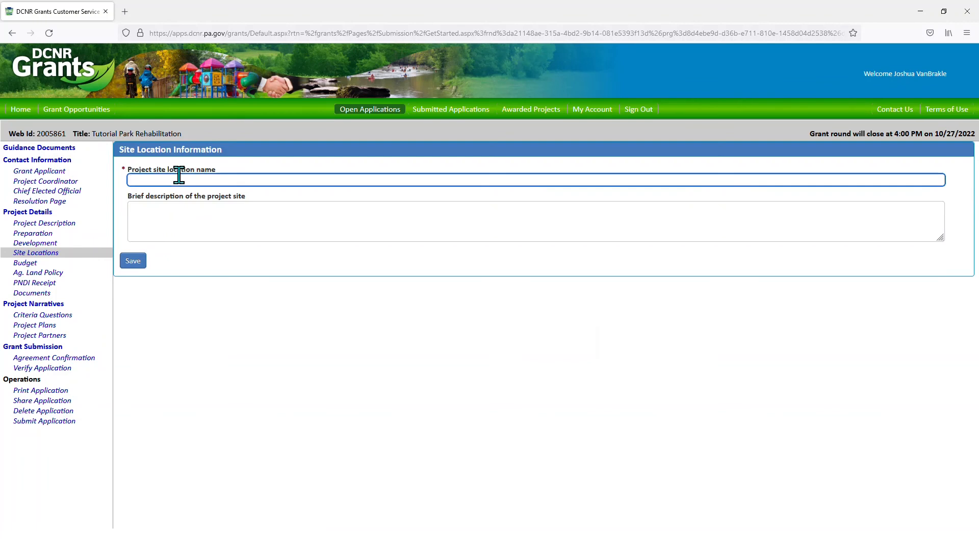
text(Tutorial P)
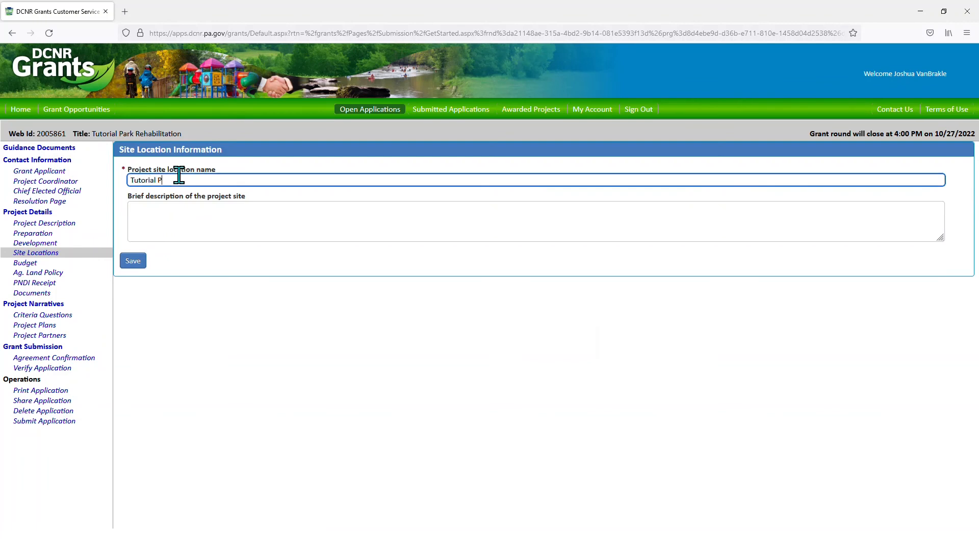
text(ark)
click(185, 216)
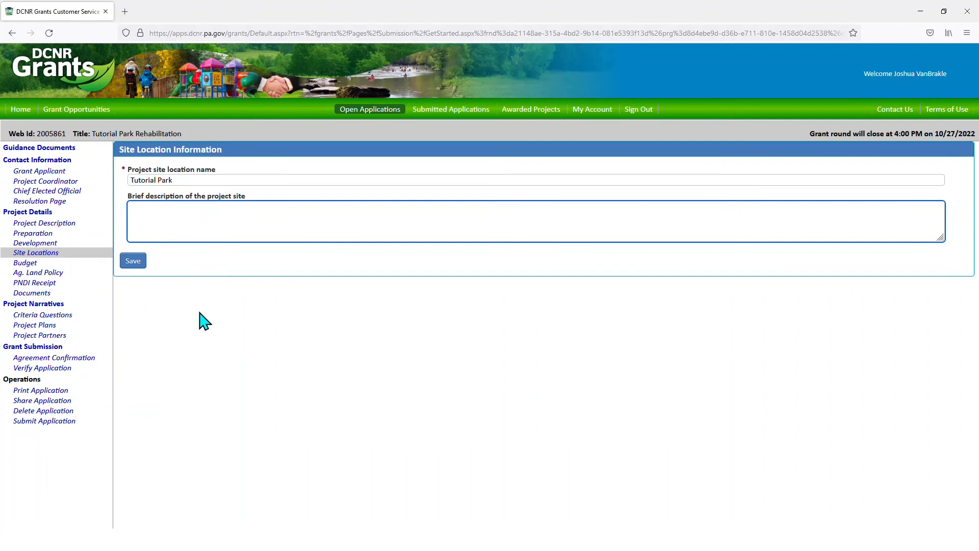
text(Tutorial Park is a 100-acre park along Bullfrog Val)
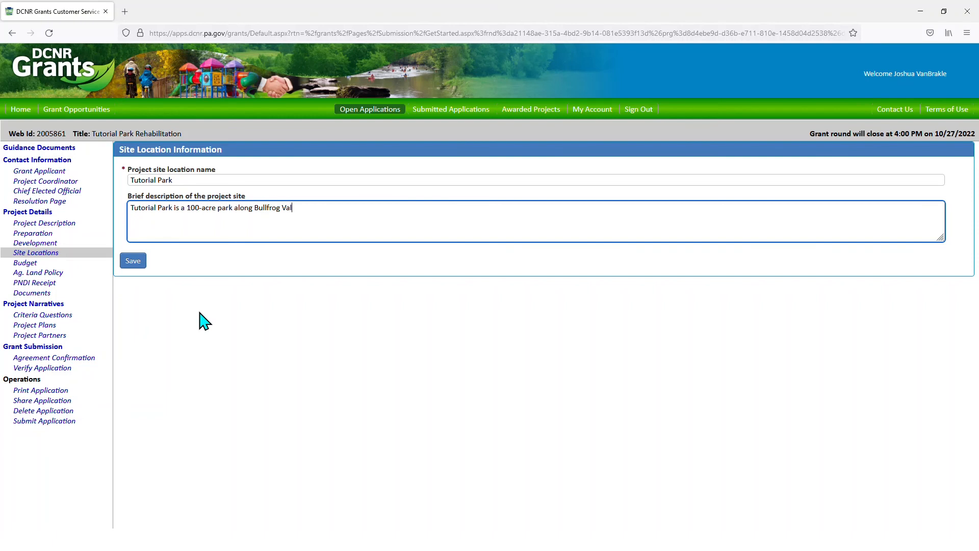
text(ley Road in Any Town Borough.)
click(131, 262)
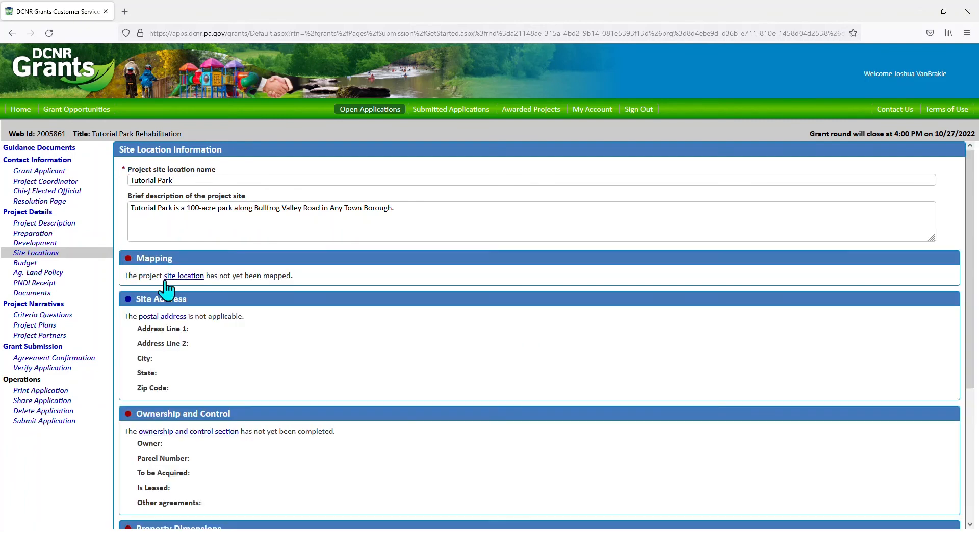
click(185, 276)
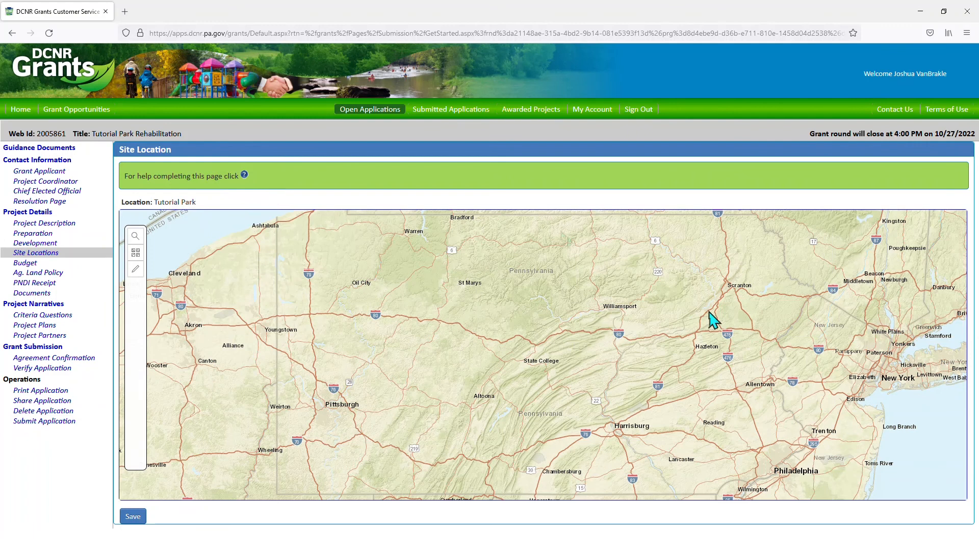
scroll(639, 434, up, 5)
drag(633, 452, 538, 352)
scroll(538, 352, up, 1)
scroll(492, 390, up, 5)
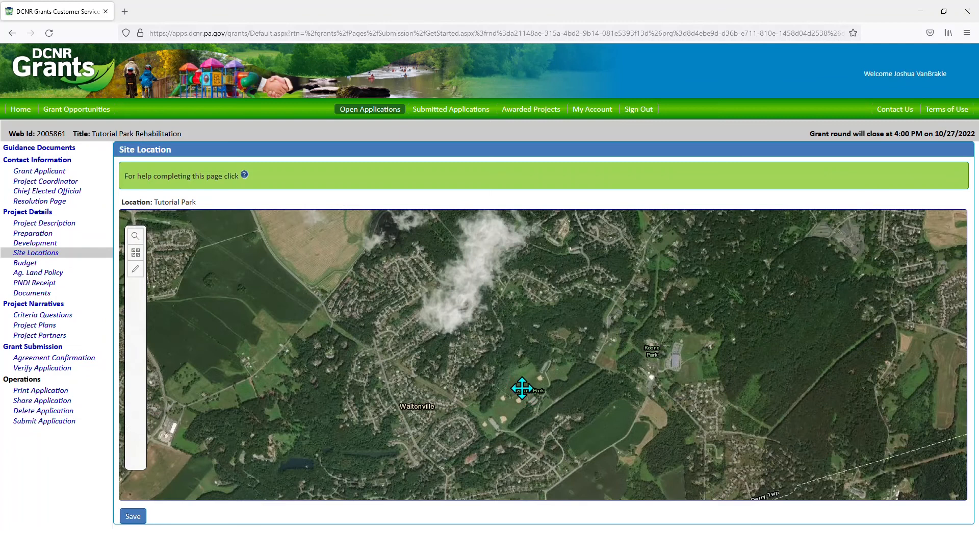
drag(522, 388, 467, 338)
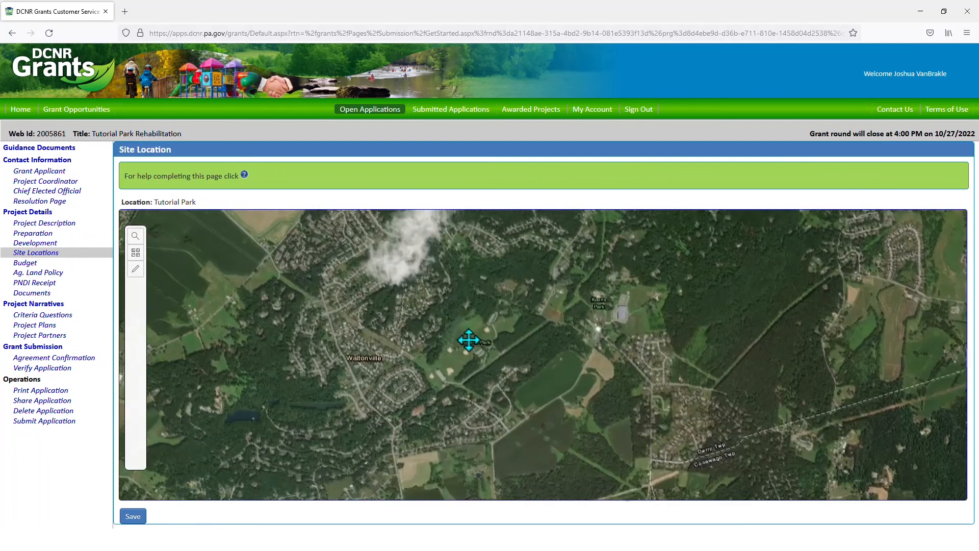
scroll(465, 336, up, 1)
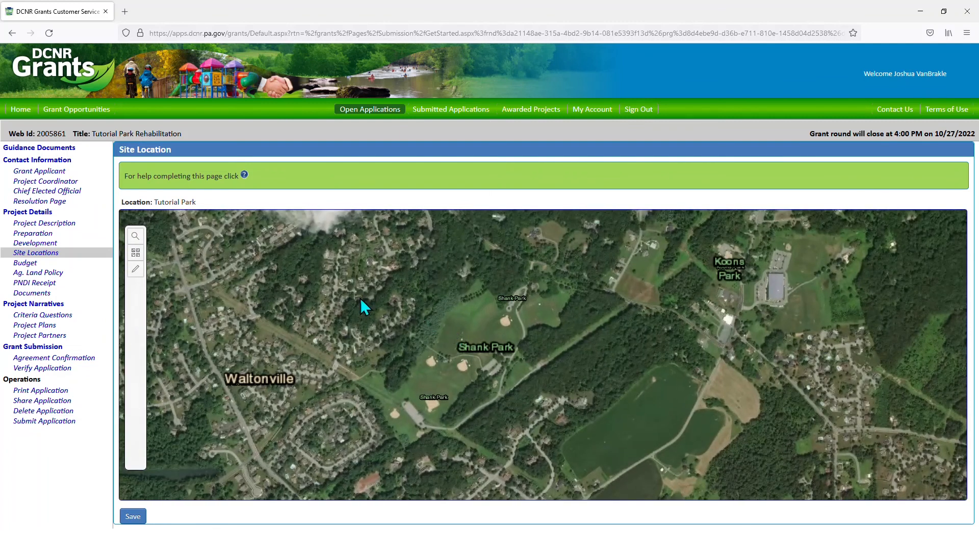
click(135, 269)
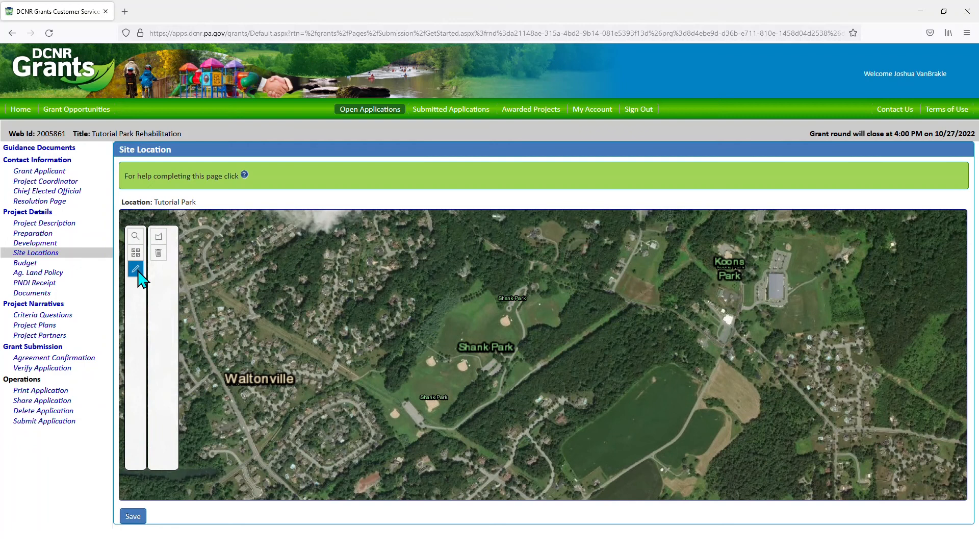
click(158, 236)
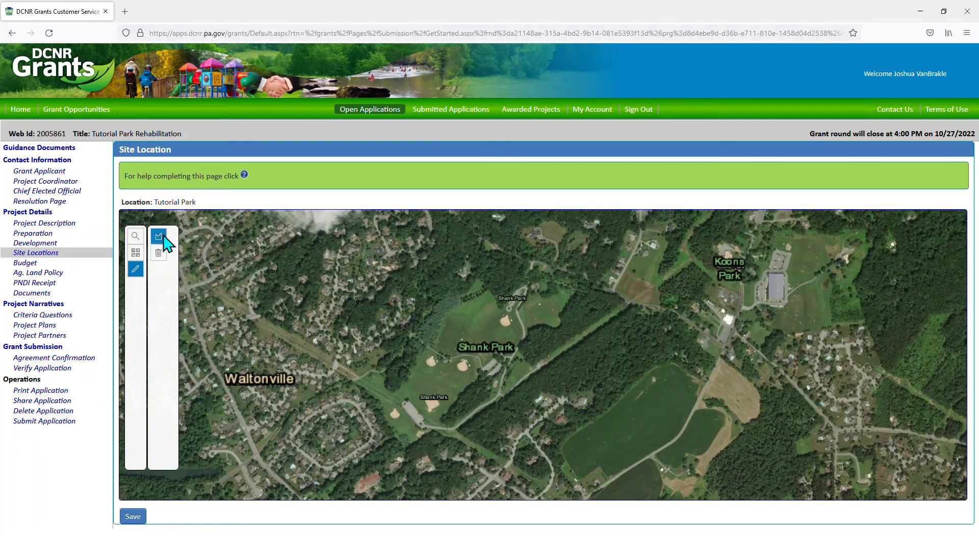
click(484, 240)
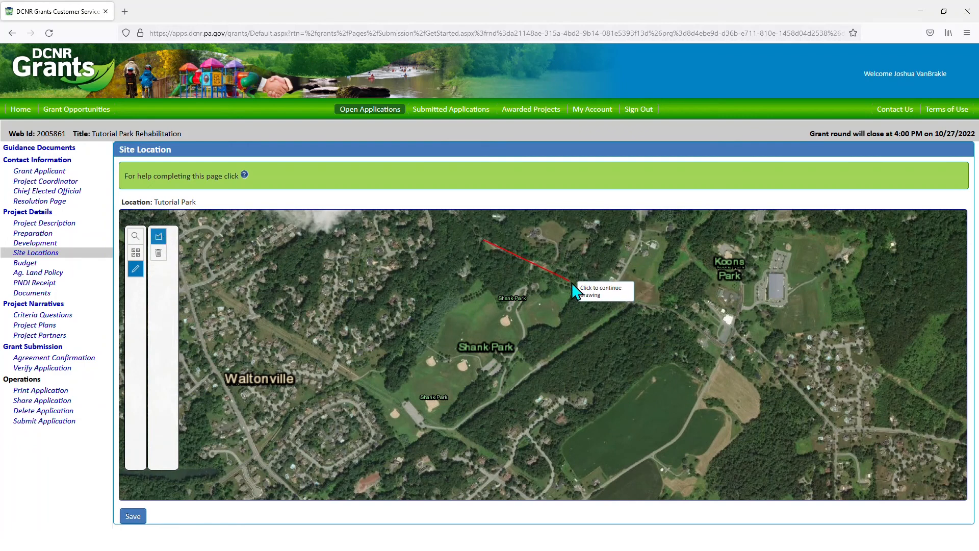
click(623, 300)
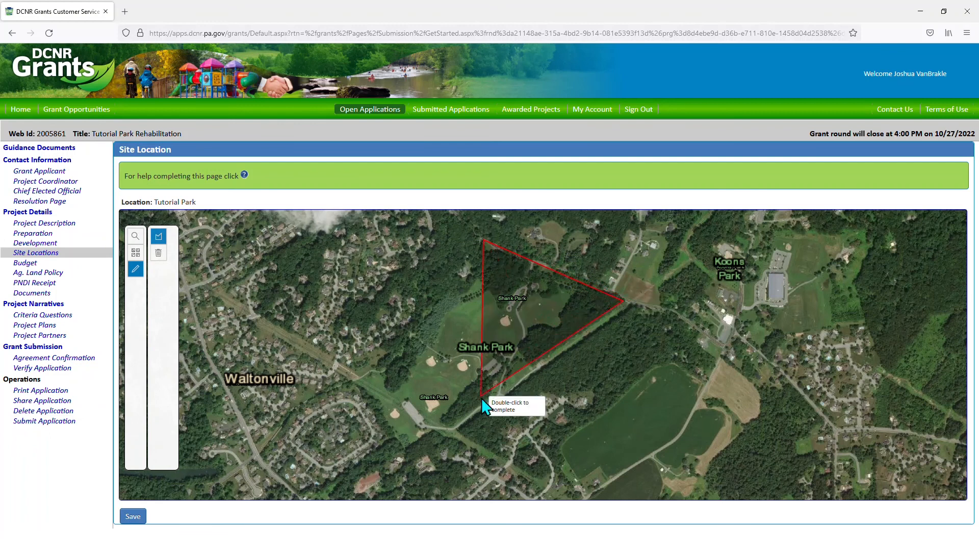
click(454, 427)
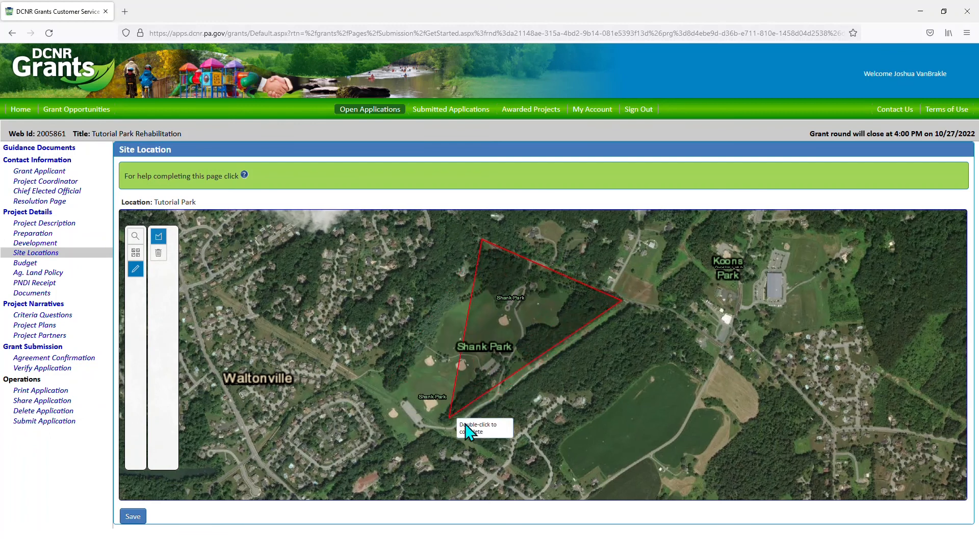
click(356, 373)
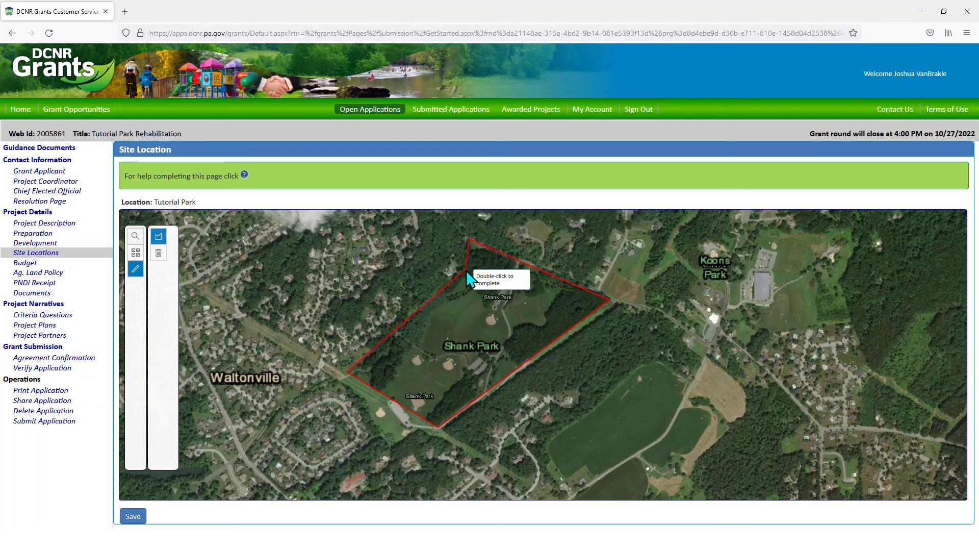
double_click(468, 272)
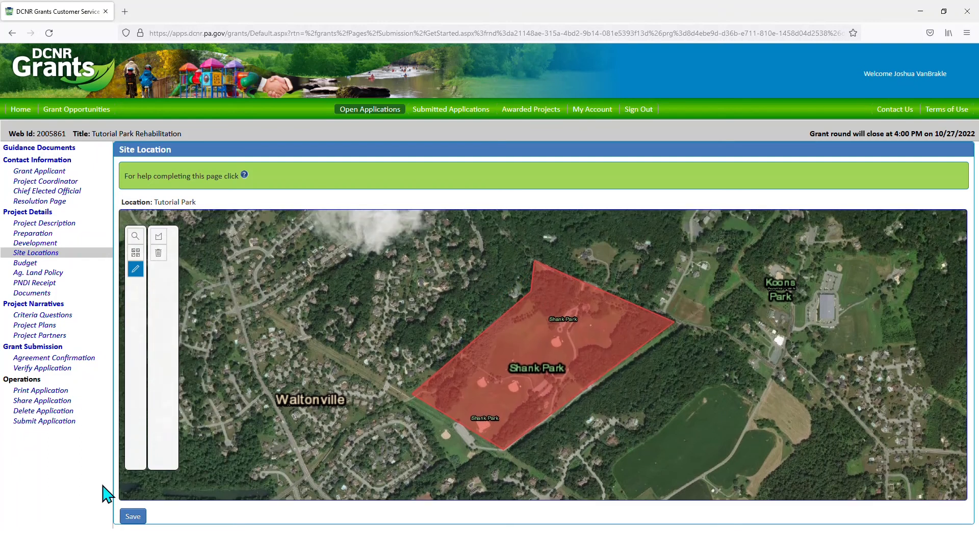
click(128, 516)
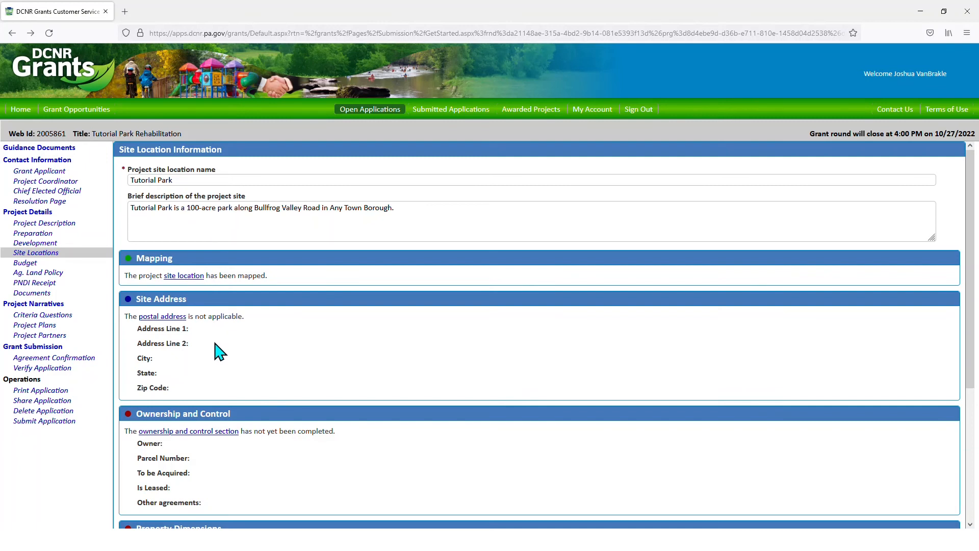
- Set owner to Any Town Borough, answer No to acquired, leased and other agreements, and save
click(184, 433)
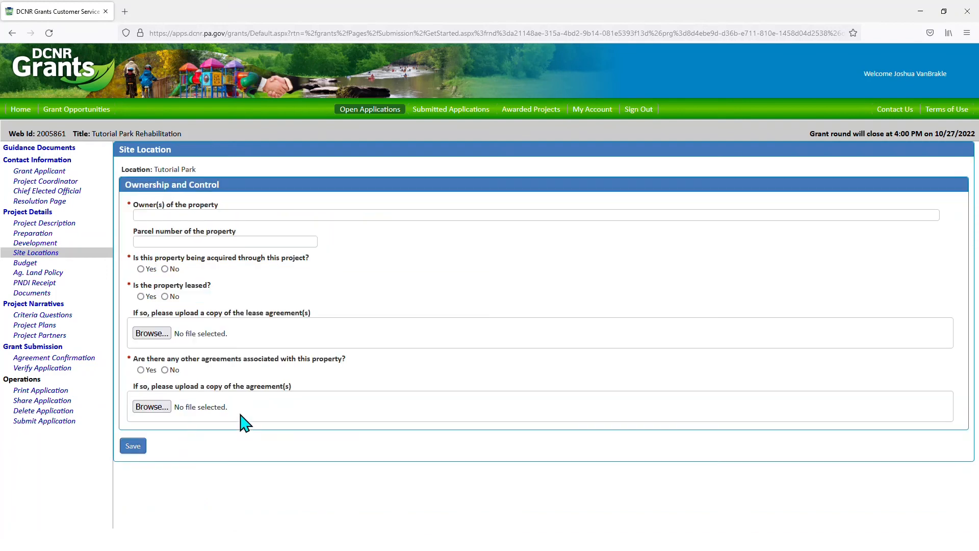
click(284, 215)
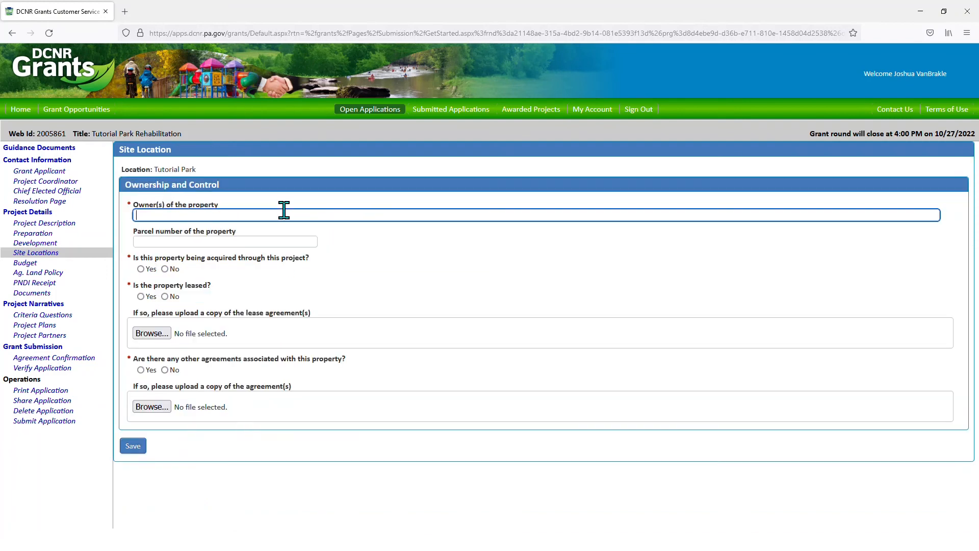
text(Any Town Borough)
click(165, 270)
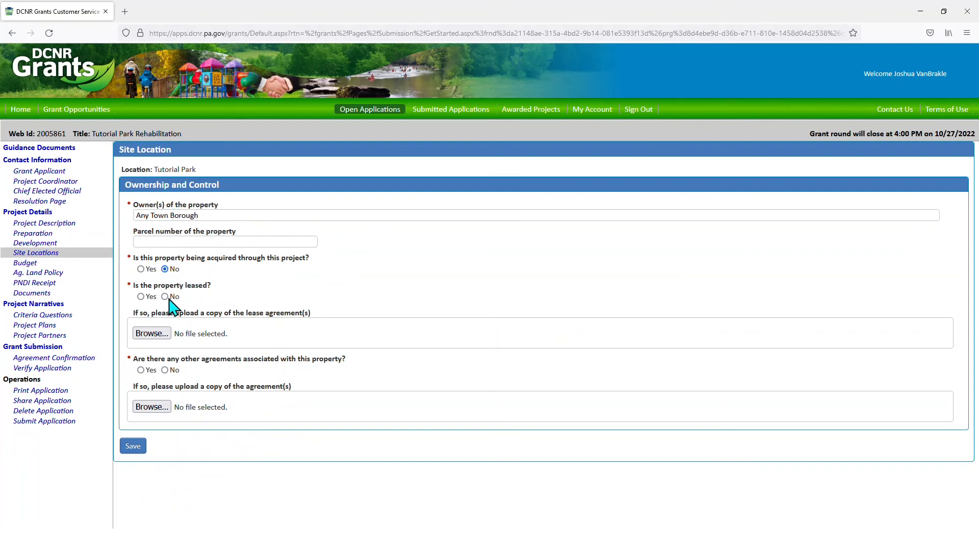
click(165, 296)
click(164, 370)
click(137, 448)
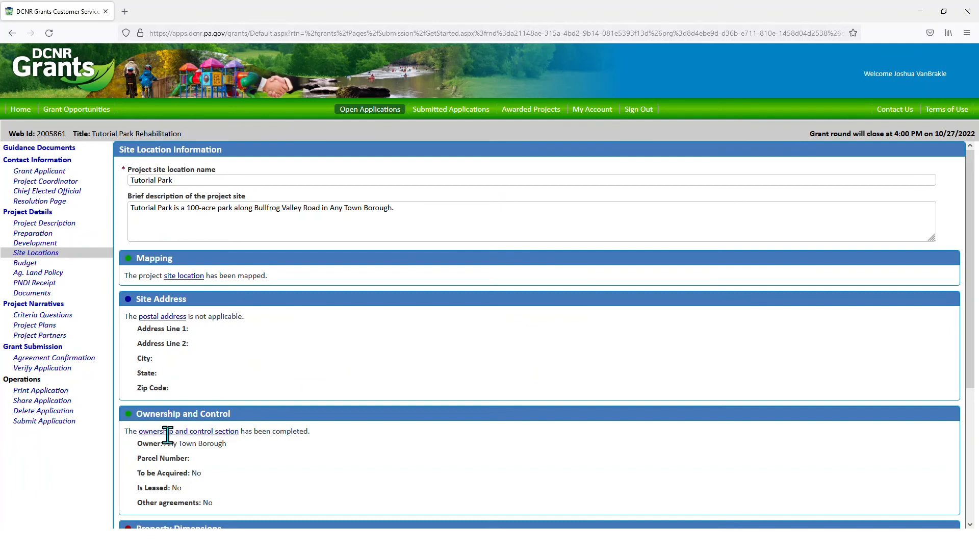
scroll(361, 354, down, 4)
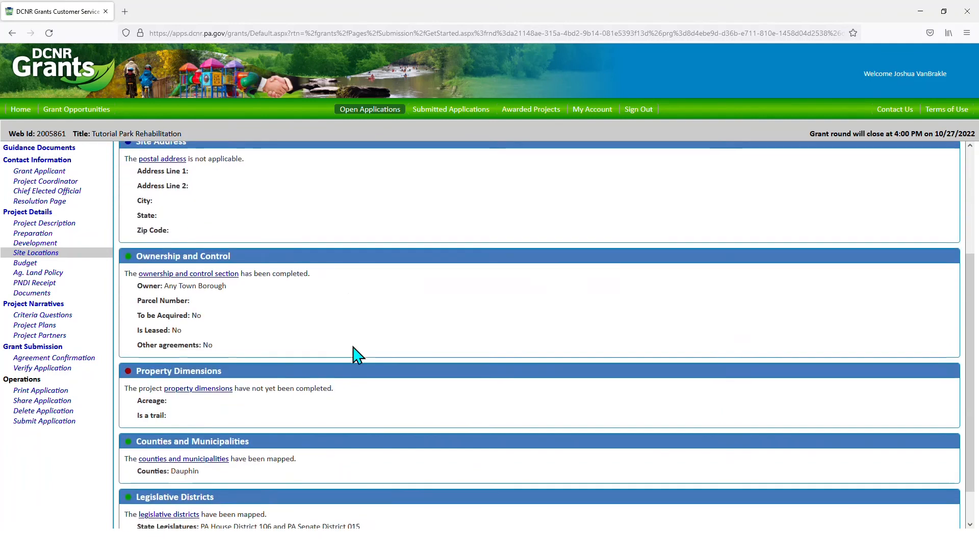
- Record the property dimensions as 100 acres, not a trail, and save them
click(211, 347)
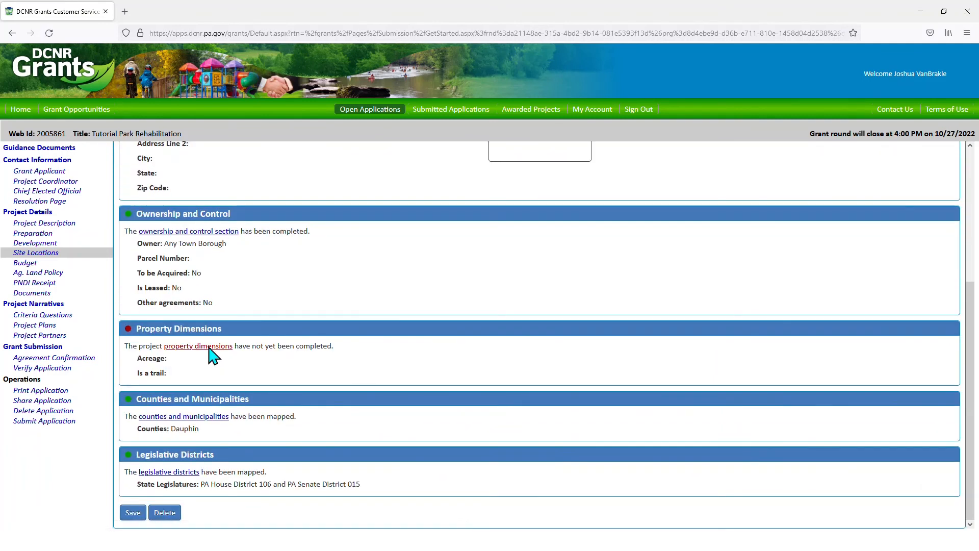
click(182, 215)
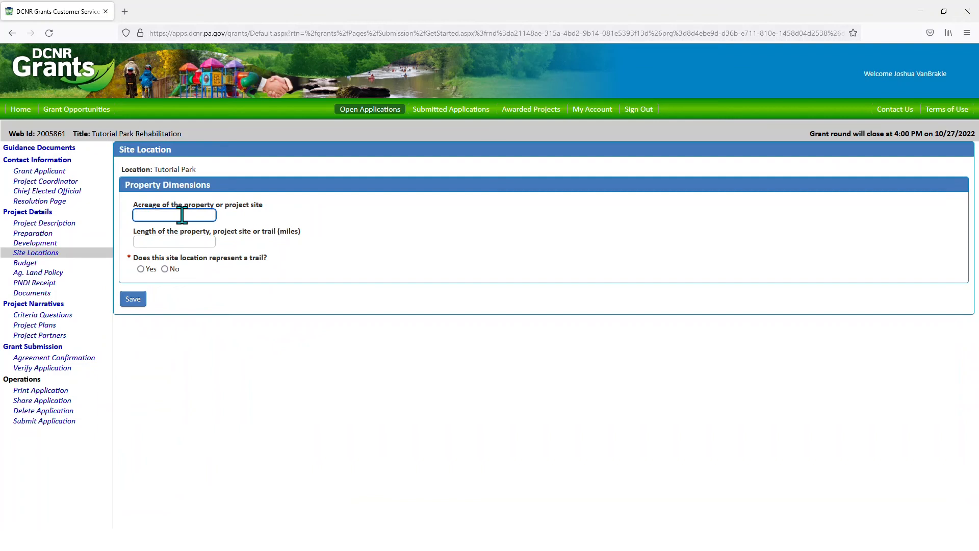
text(100)
click(165, 269)
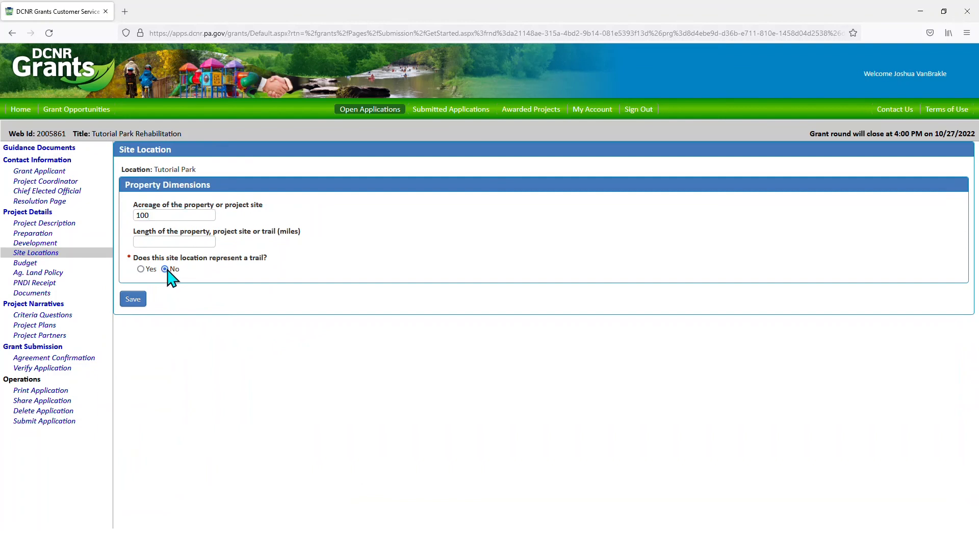
click(131, 301)
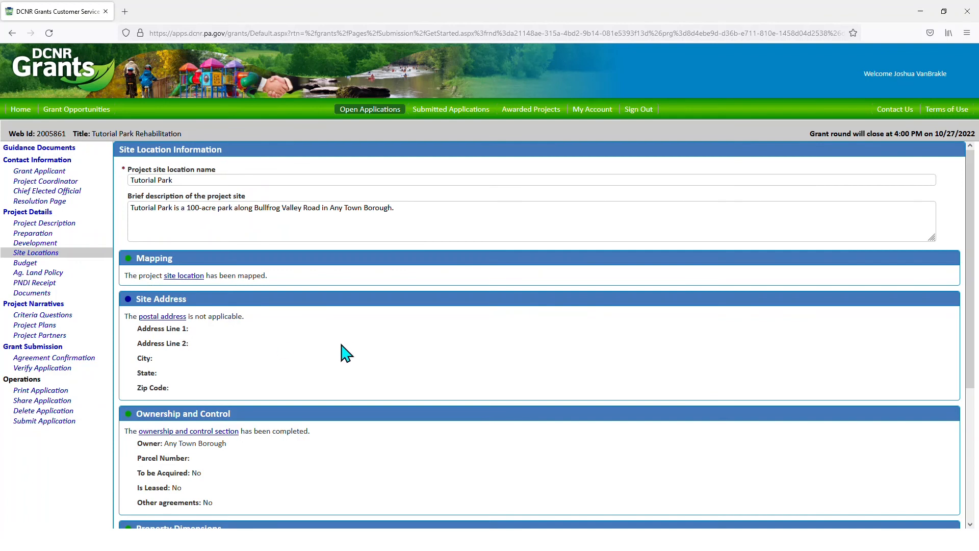
- Save the completed Tutorial Park site location
scroll(345, 350, down, 4)
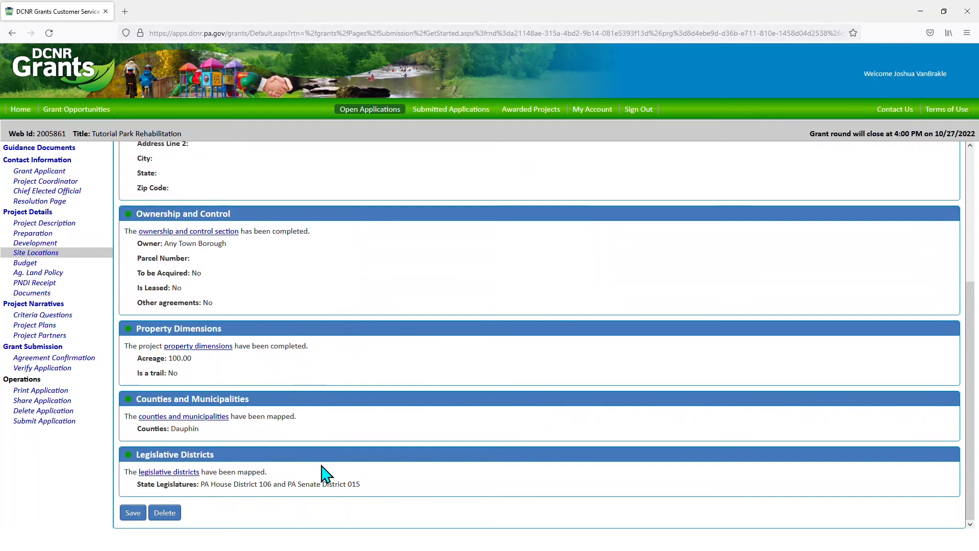
scroll(365, 408, up, 4)
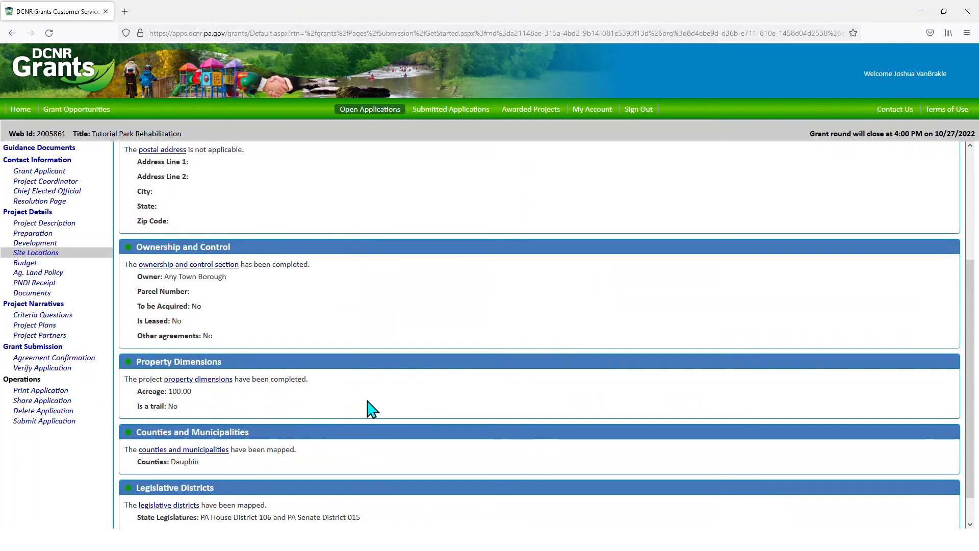
scroll(367, 400, down, 4)
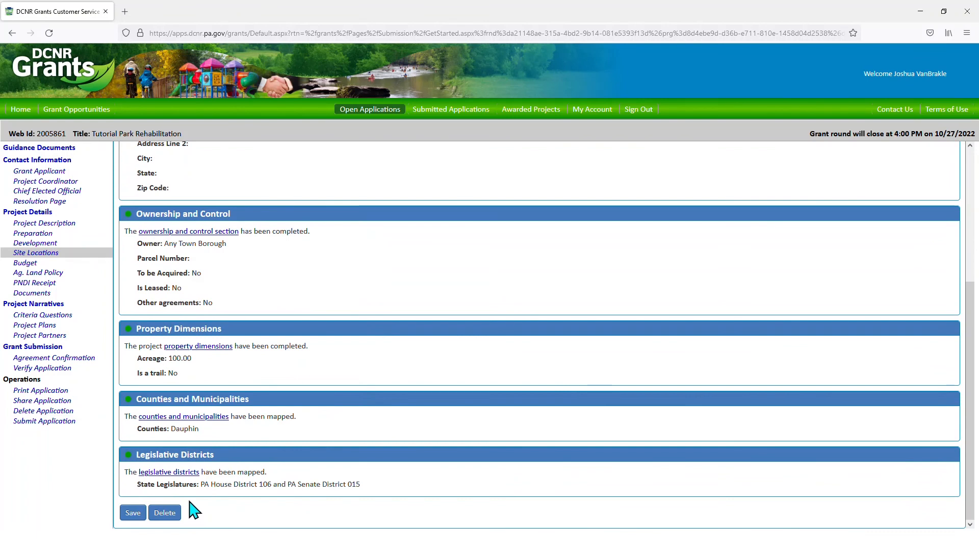
click(124, 513)
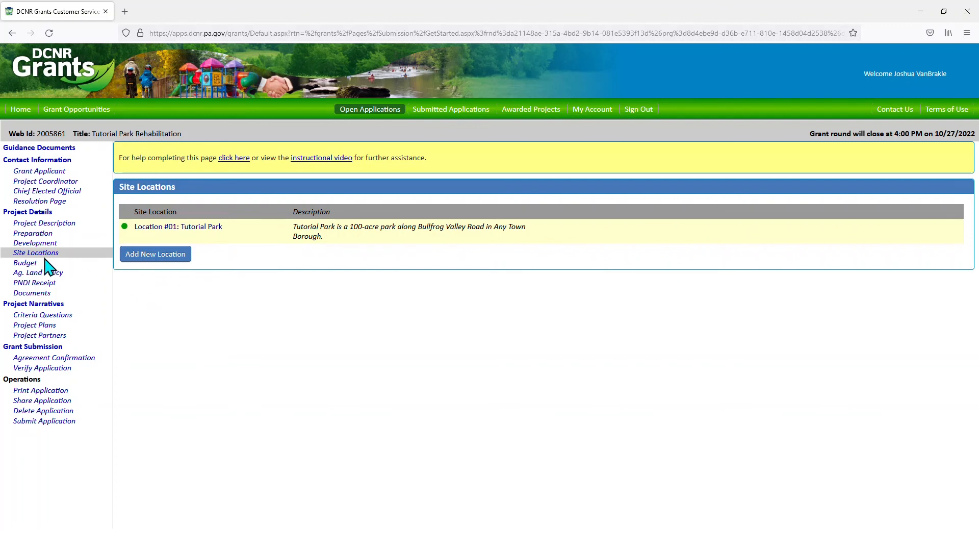
- Go to the Budget section and bring up the Total Project Cost form
click(25, 264)
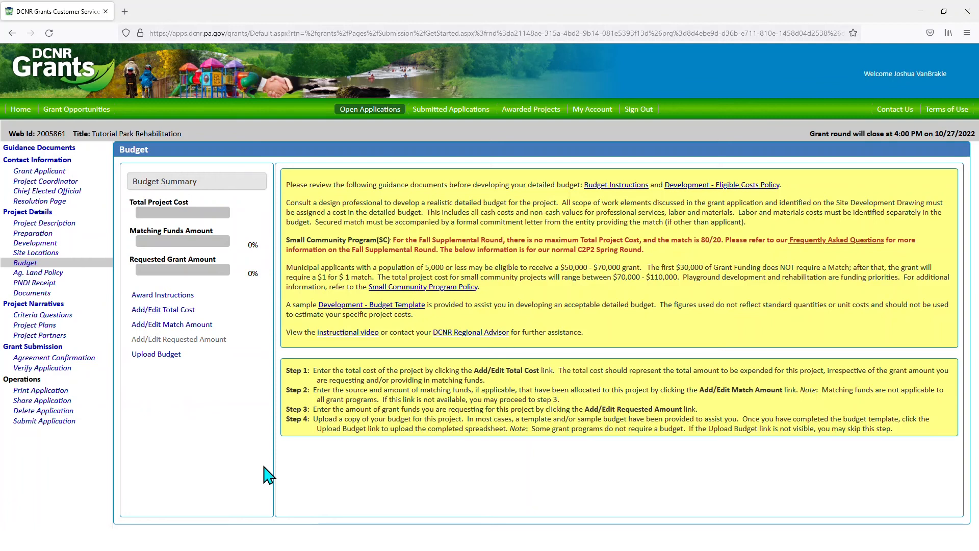
click(173, 310)
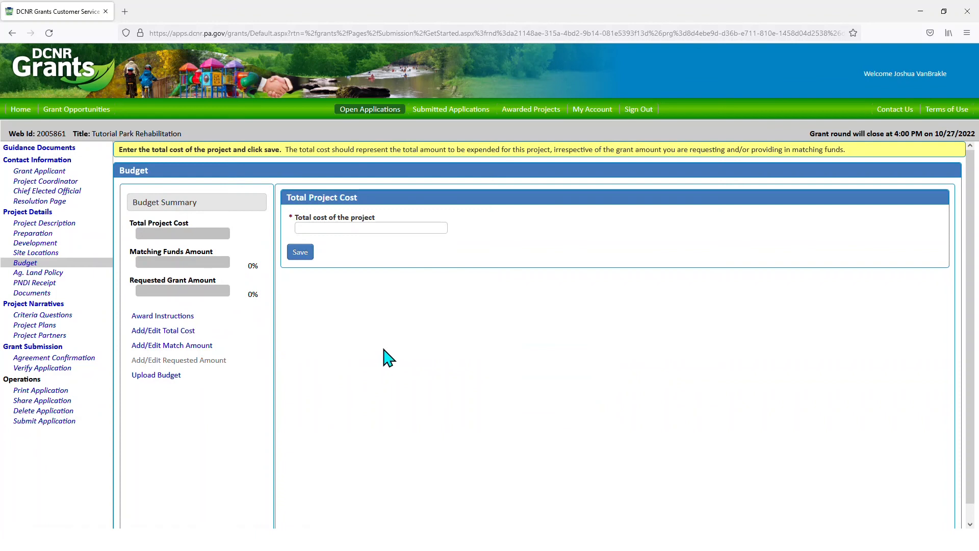
- Save 200,000 as the total project cost, then move to the matching funds list
click(342, 224)
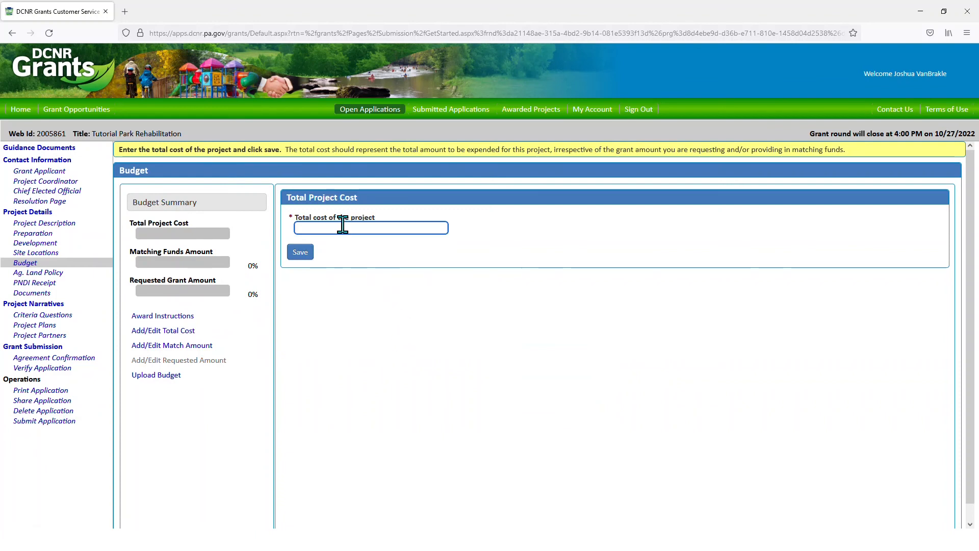
text(2000)
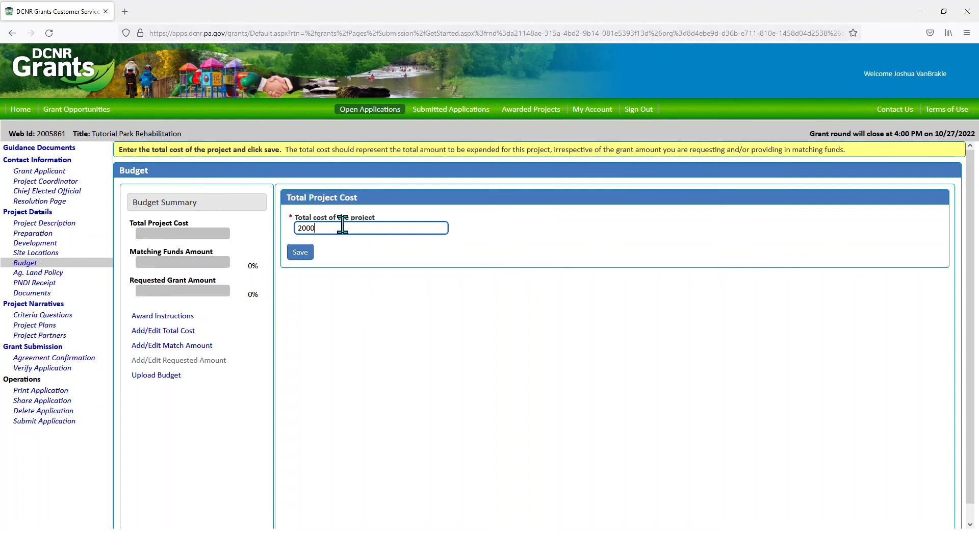
text(00)
click(304, 257)
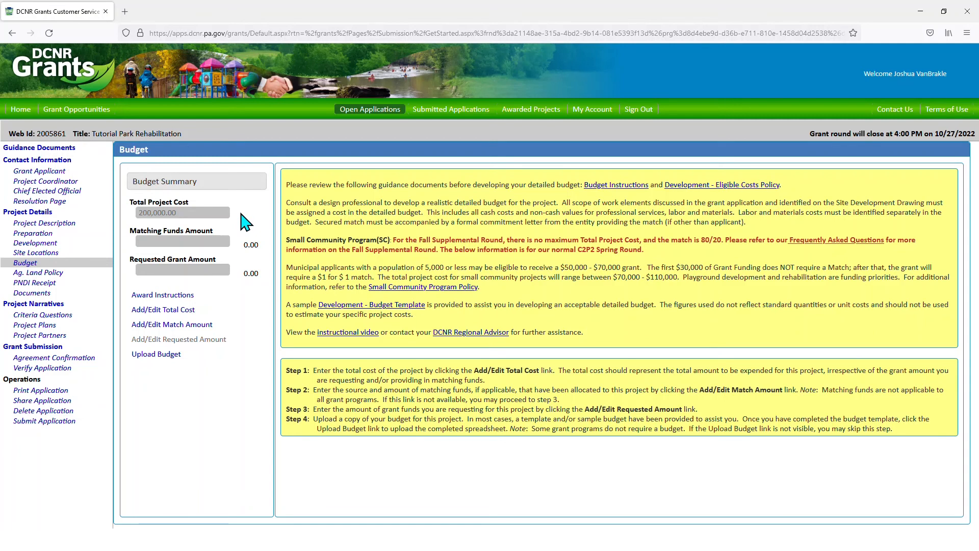
click(197, 327)
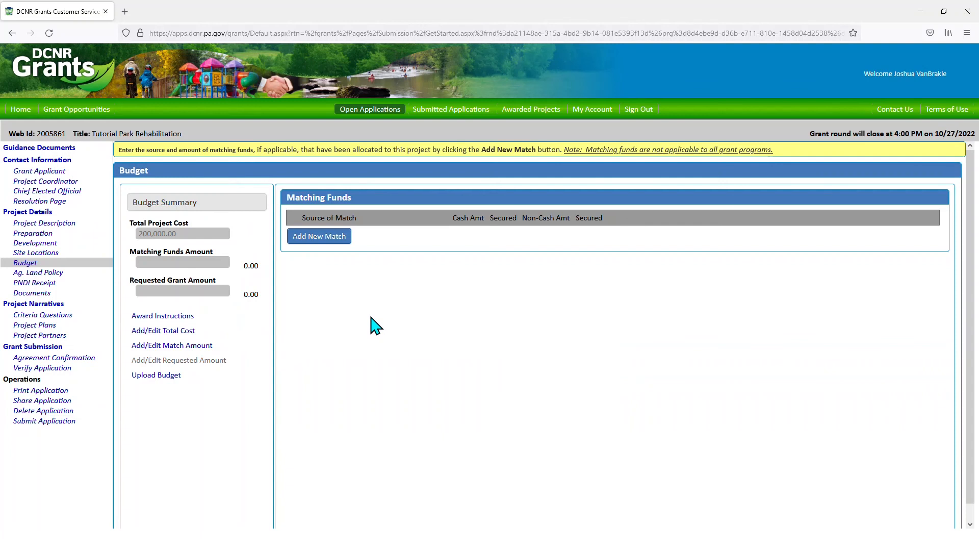
- Add a secured 80,000 cash match from 'Any Town Borough municipal budget' and save it
click(325, 239)
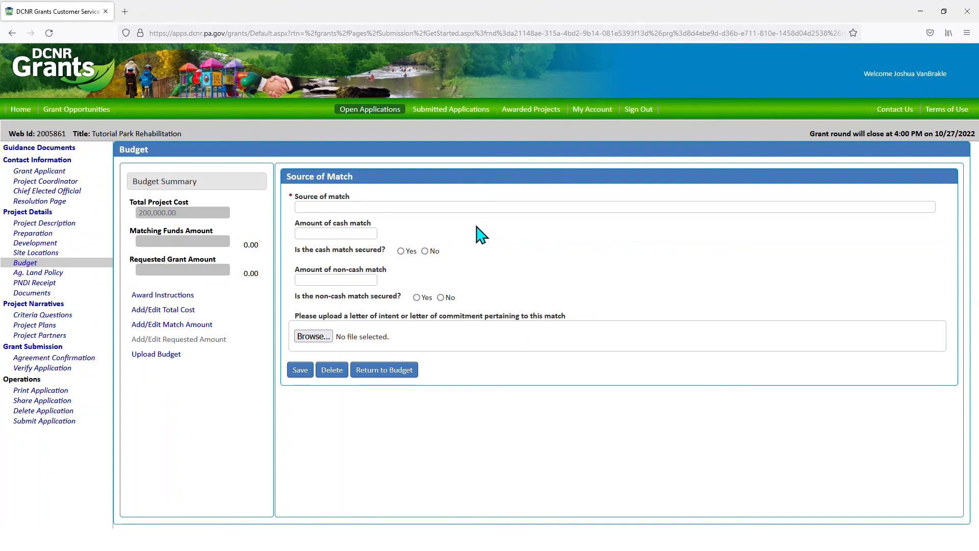
click(474, 206)
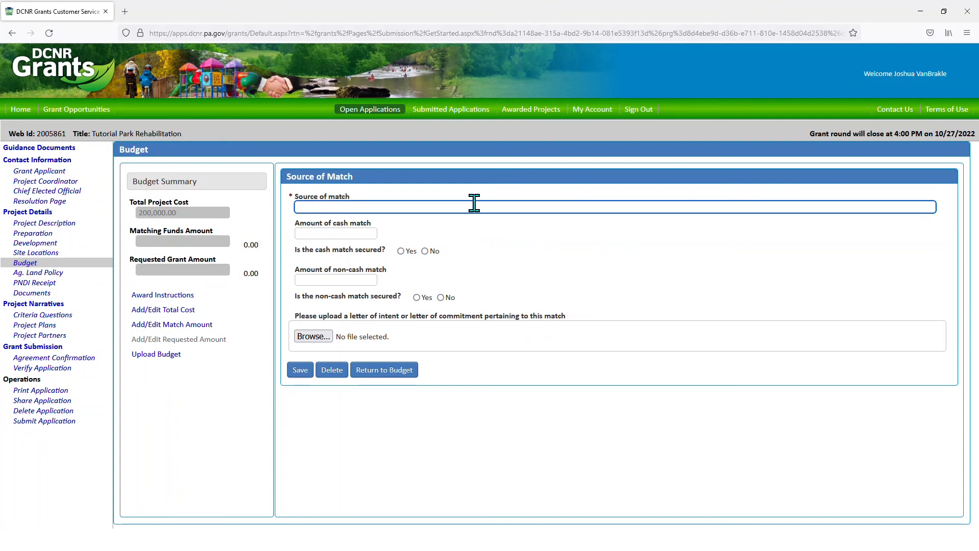
text(Any Town Borough municipal budget)
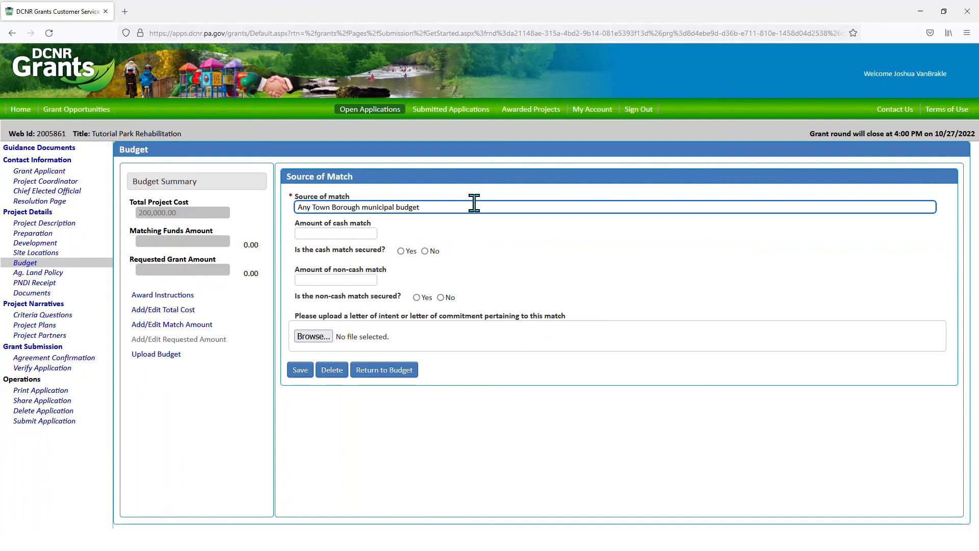
key(Tab)
text(80000)
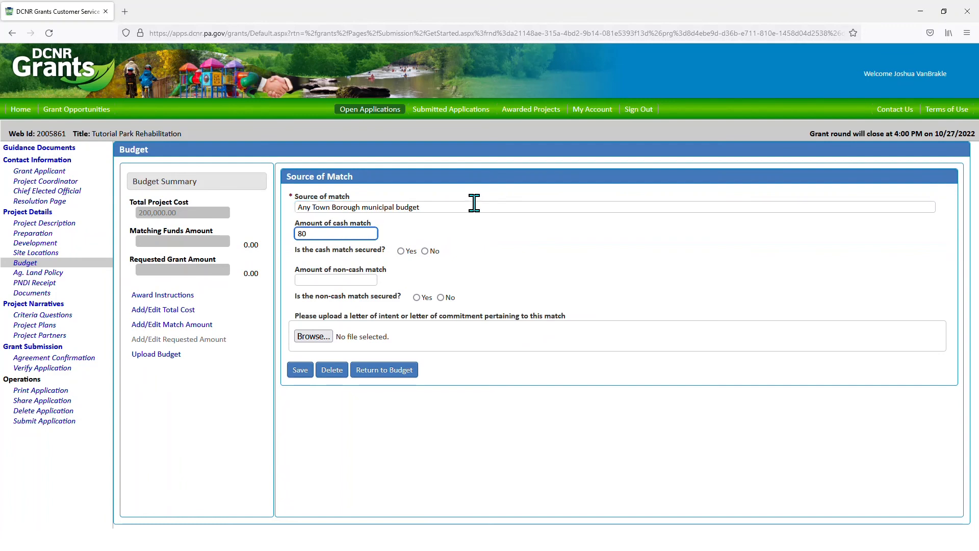
click(401, 251)
click(301, 372)
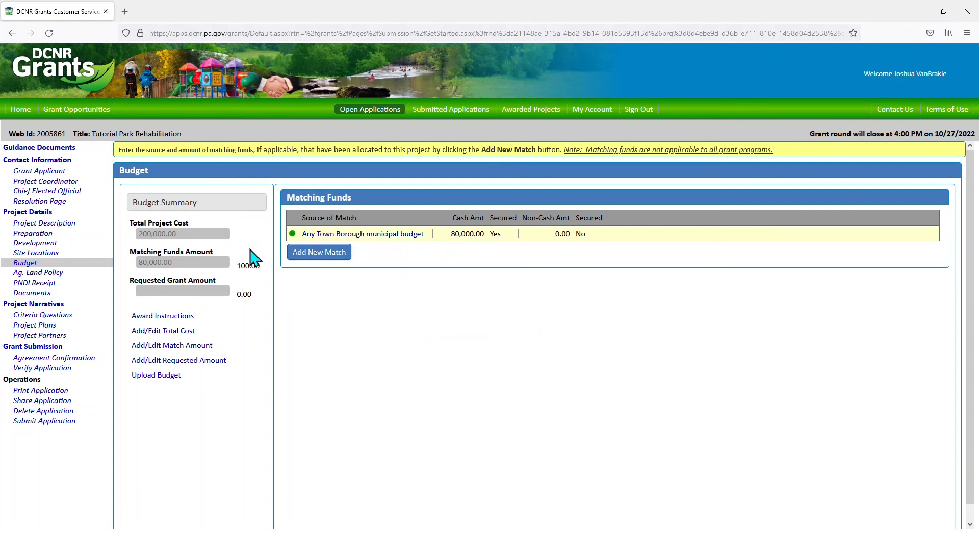
- Start a second match from Friends of Tutorial Park: 20,000 non-cash, marked secured
click(320, 255)
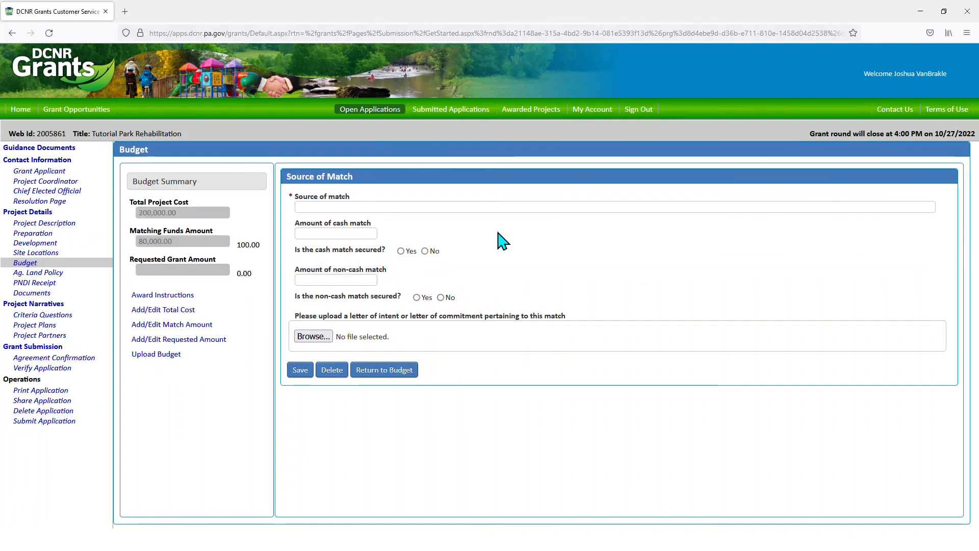
click(499, 206)
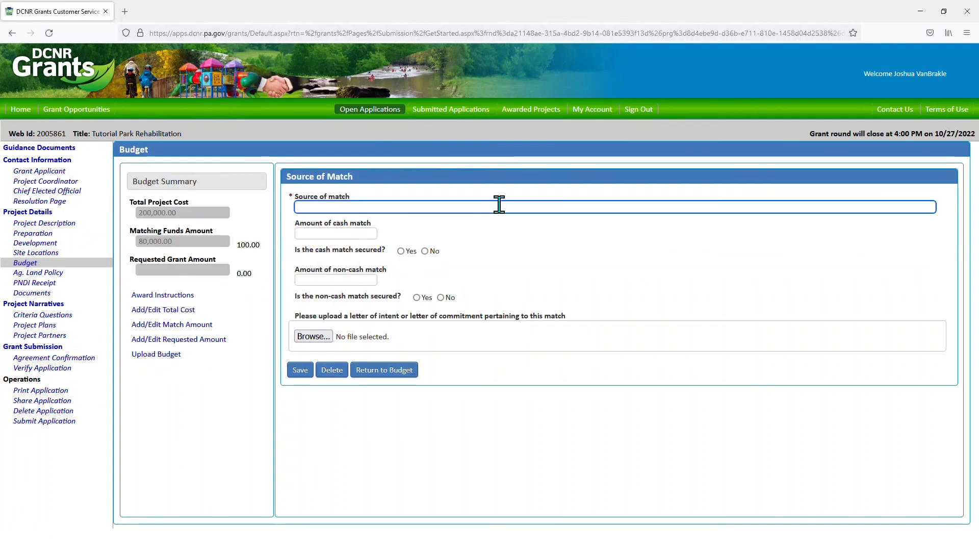
text(Friends o)
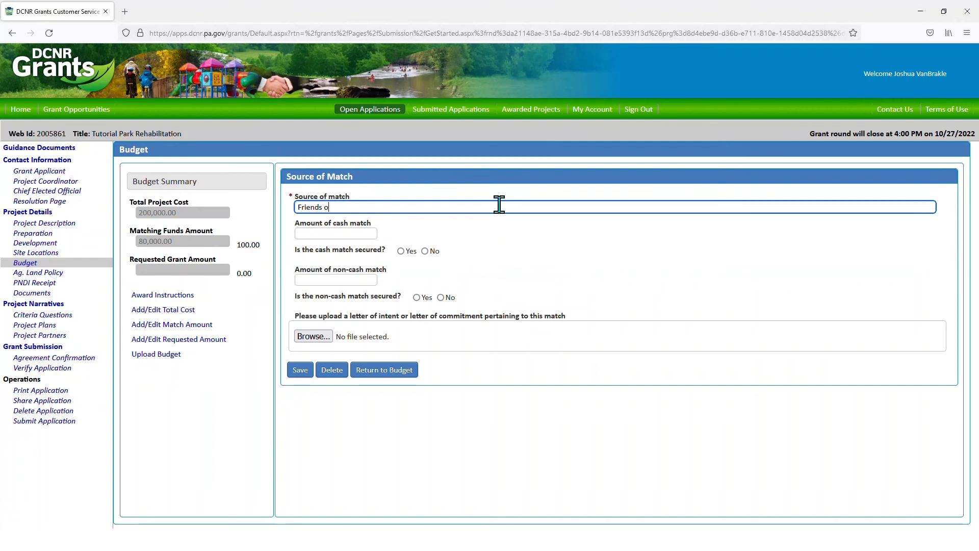
text(f Tutorial Park)
click(359, 273)
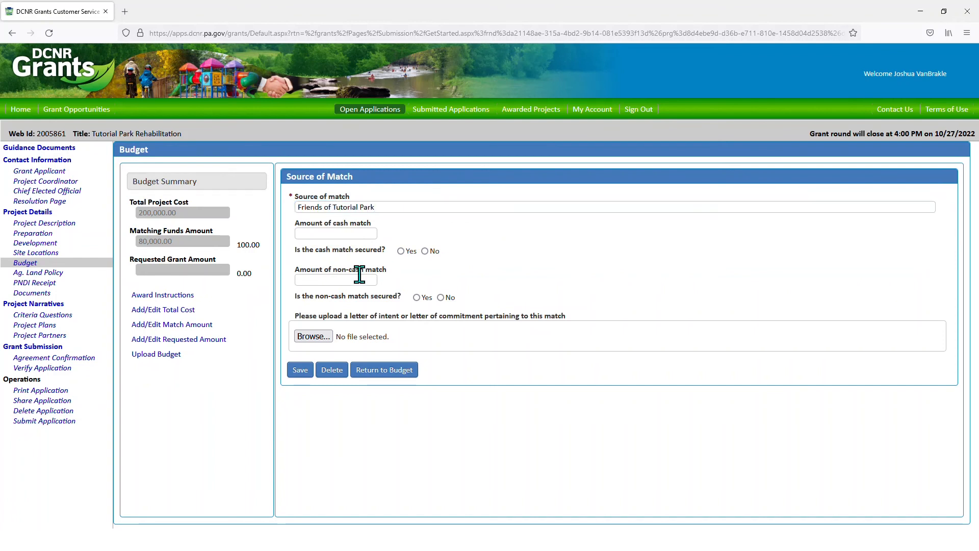
click(360, 278)
text(200)
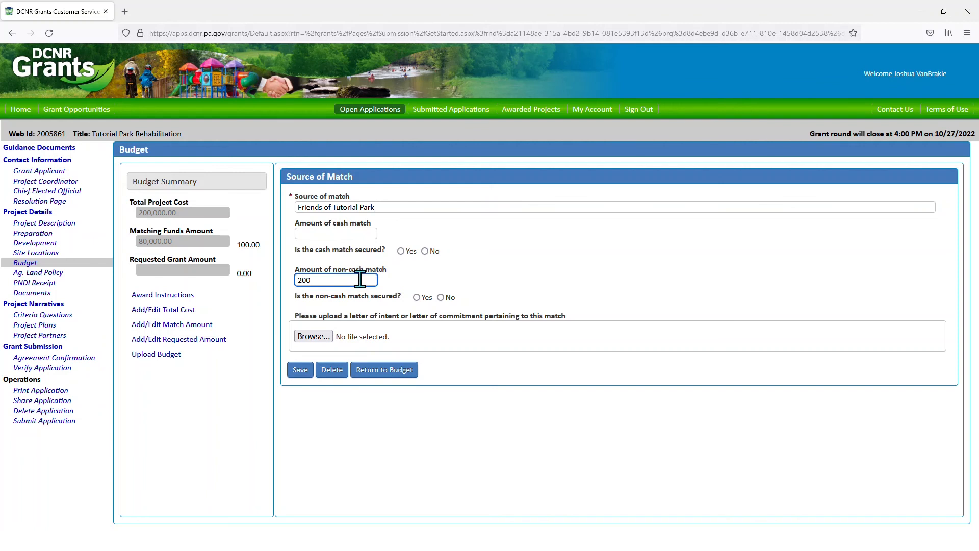
text(00)
click(418, 297)
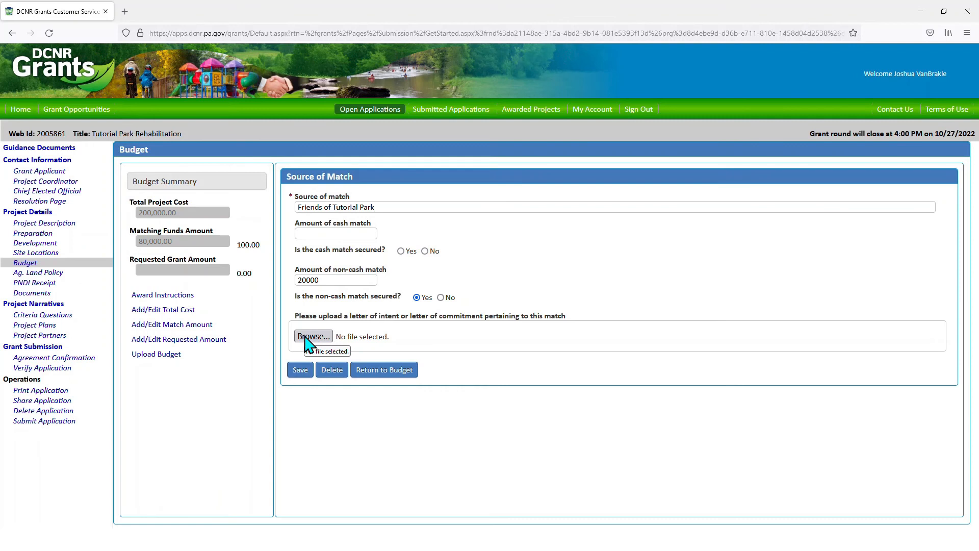
- Attach Friends of Tutorial Park Match Letter.pdf as the commitment letter and save the match
click(306, 337)
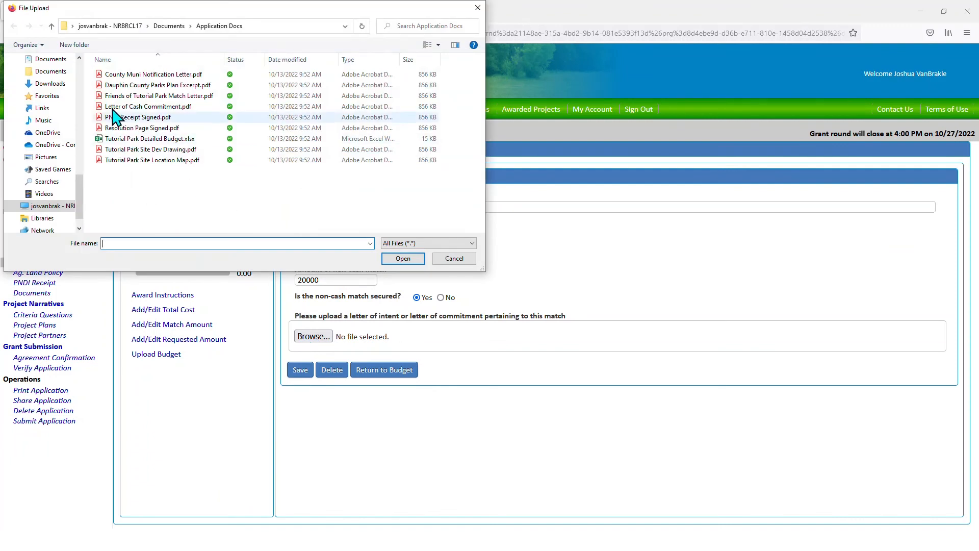
click(164, 96)
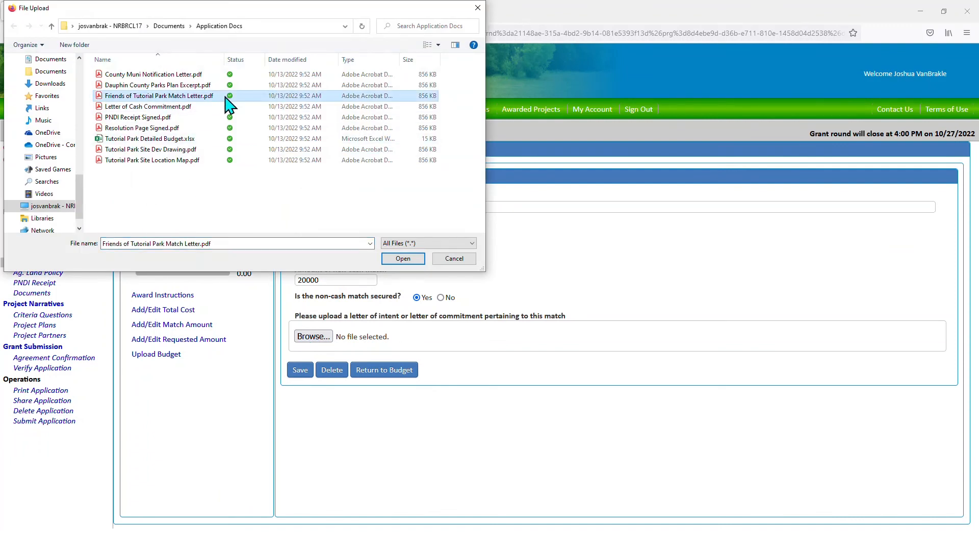
click(403, 260)
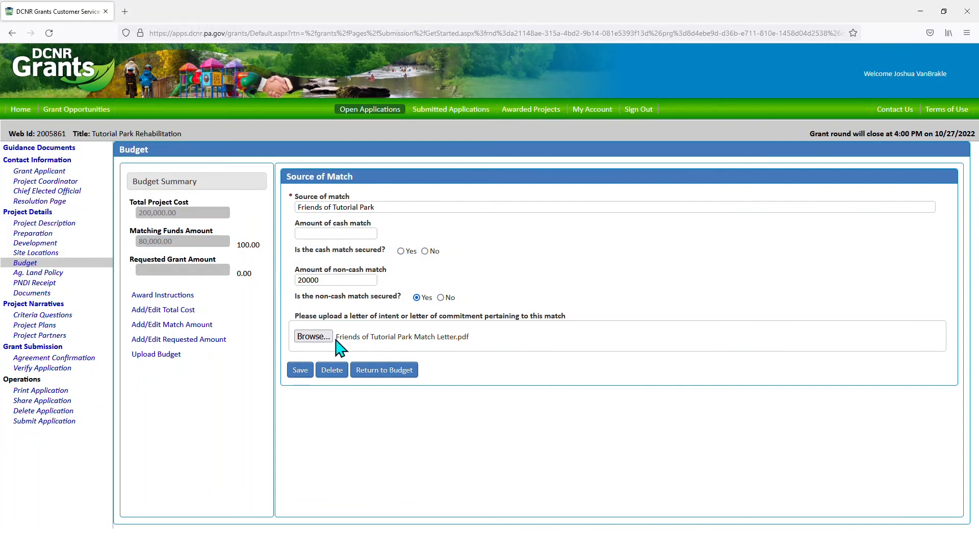
click(300, 375)
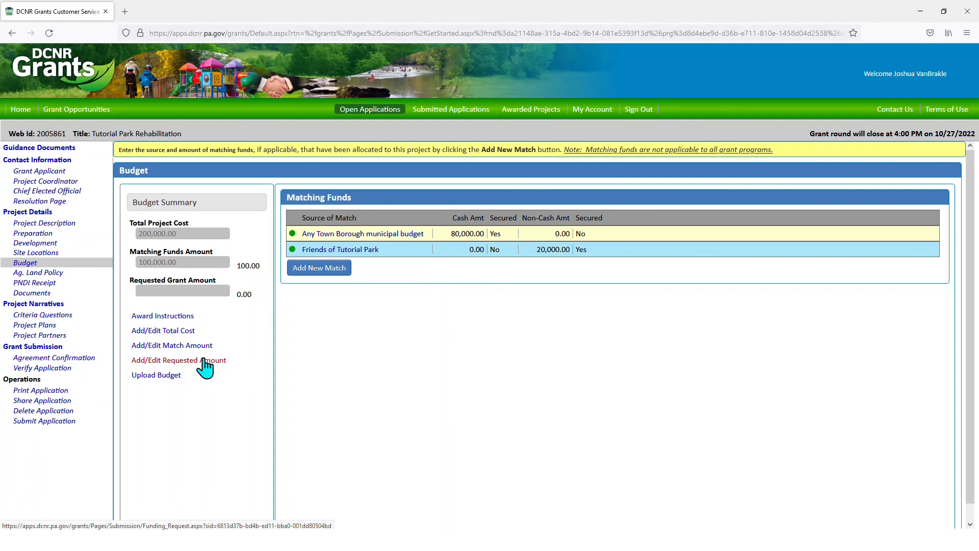
- Enter and save 100,000 as the requested grant amount
click(204, 363)
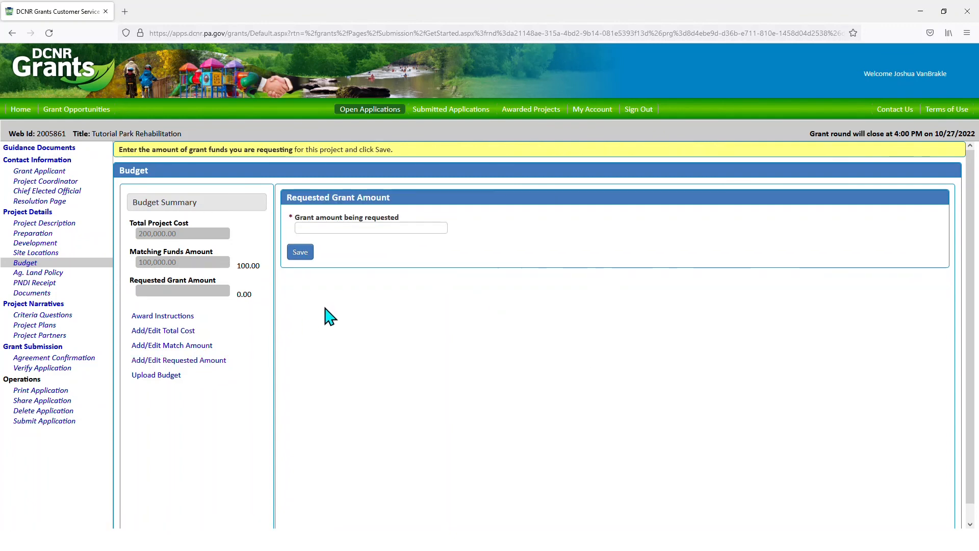
click(360, 228)
text(100)
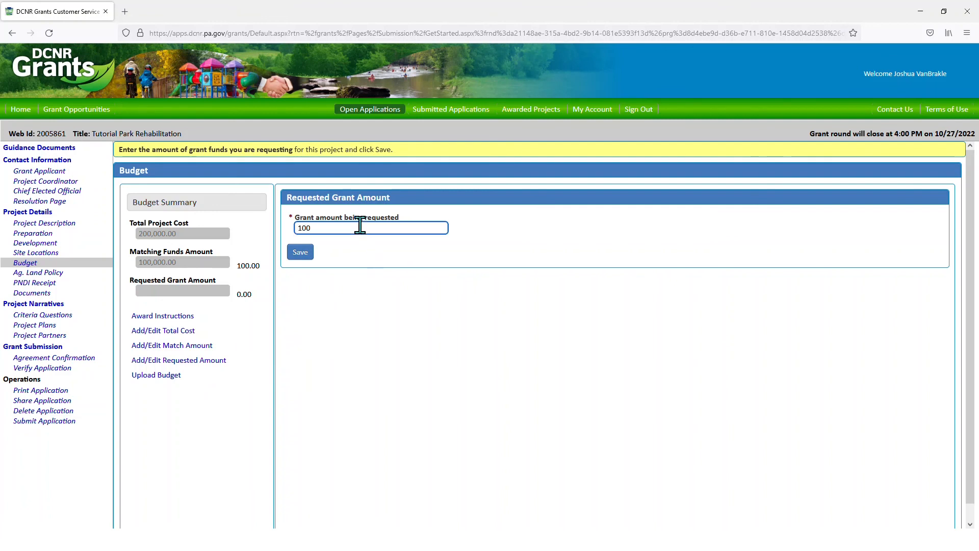
text(000)
click(300, 252)
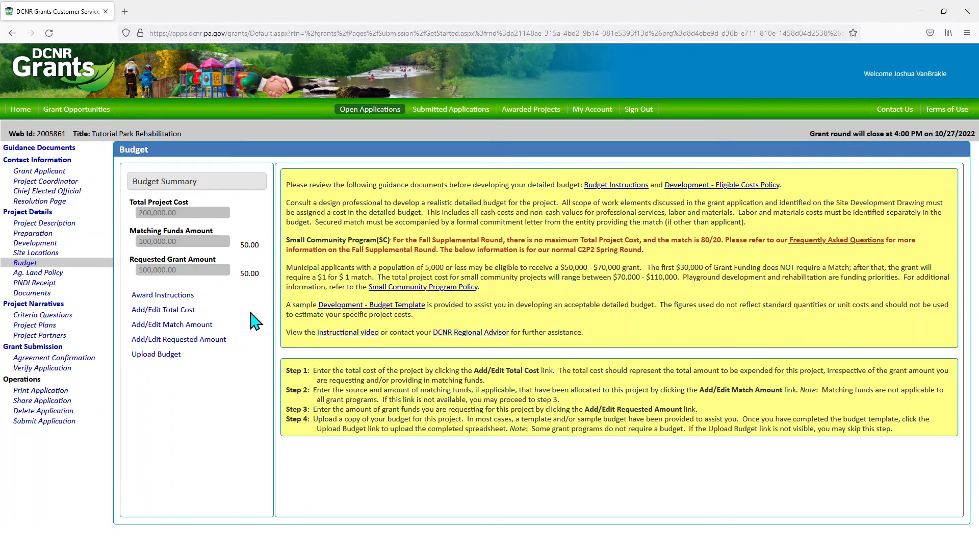
- Attach Tutorial Park Detailed Budget.xlsx as the detailed budget and save it
click(169, 356)
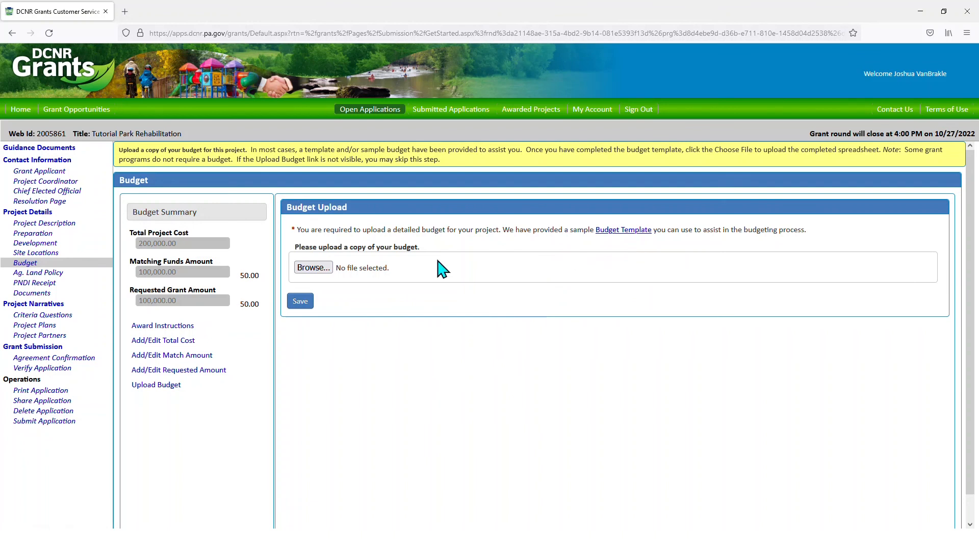
click(324, 269)
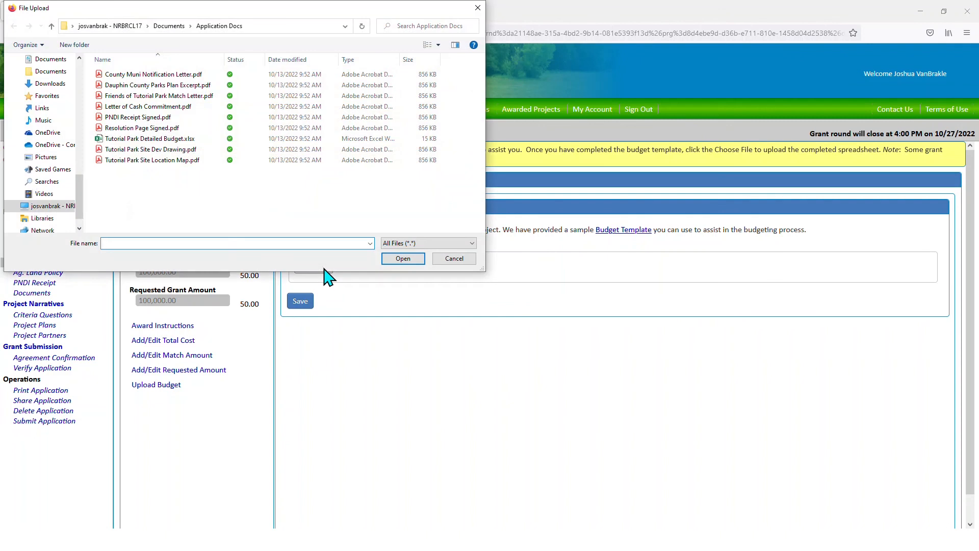
click(123, 142)
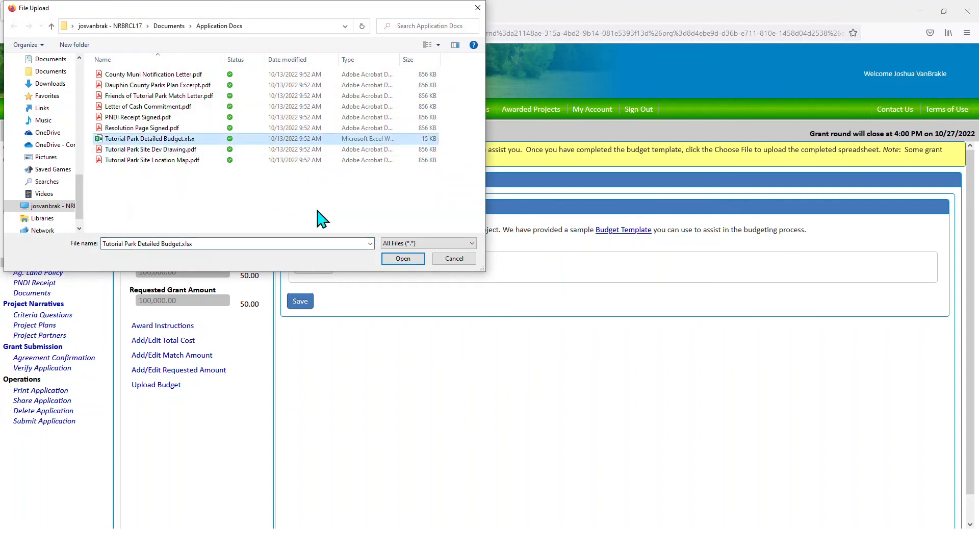
click(394, 259)
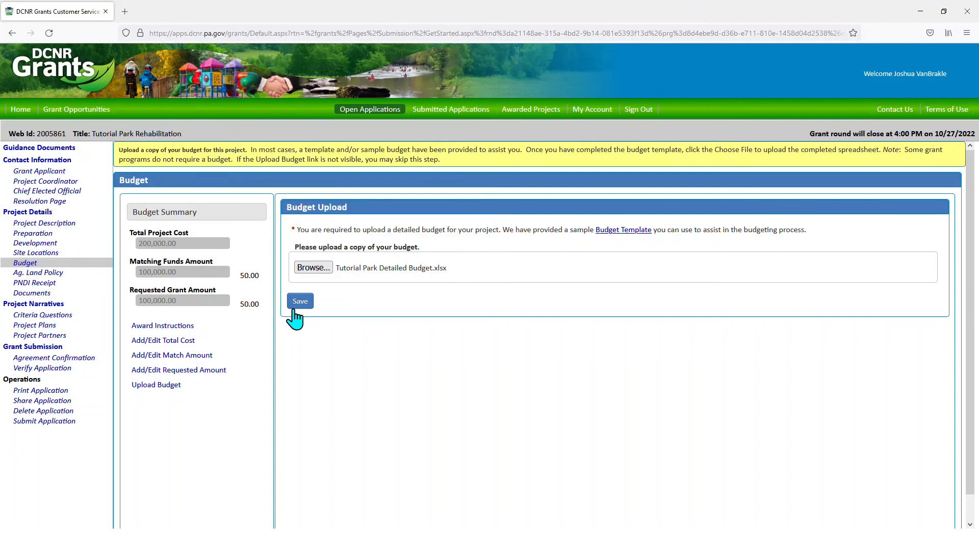
click(295, 303)
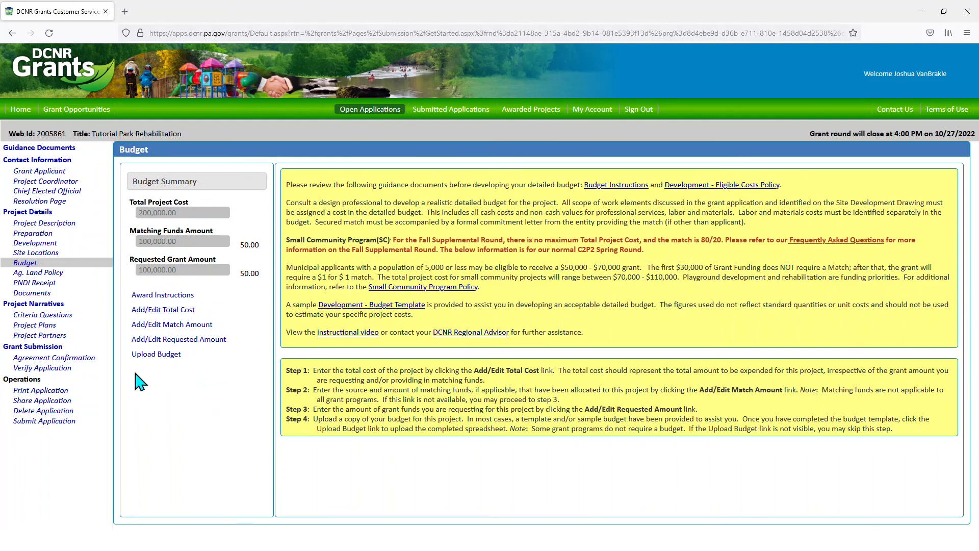
- On the Agricultural Land Policy form, answer No to active use, use within three years, and prime land
click(58, 275)
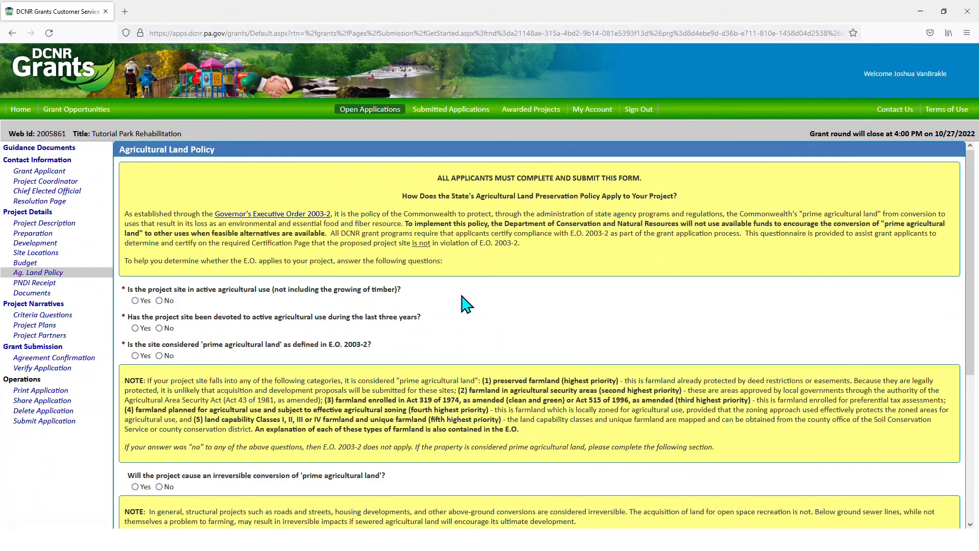
scroll(464, 301, down, 2)
scroll(464, 301, down, 3)
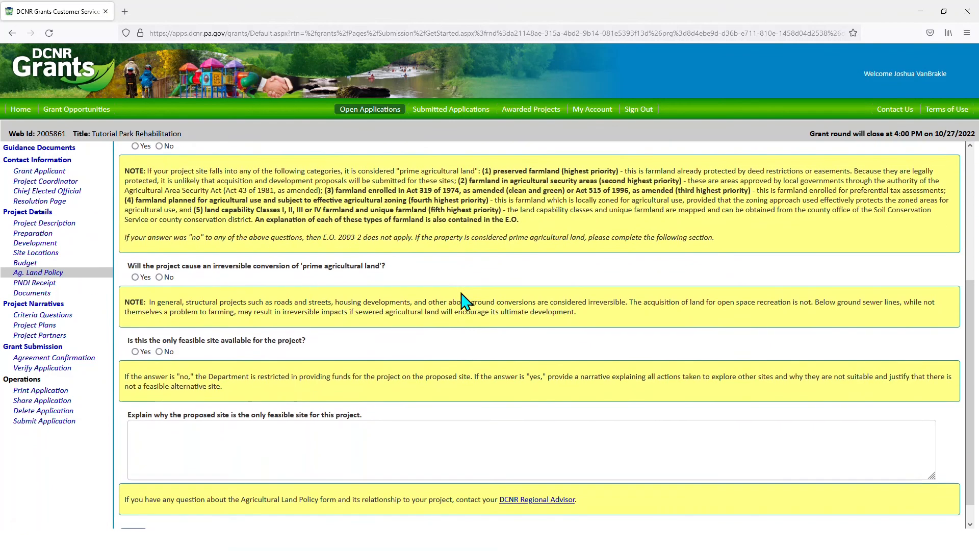
scroll(461, 292, up, 5)
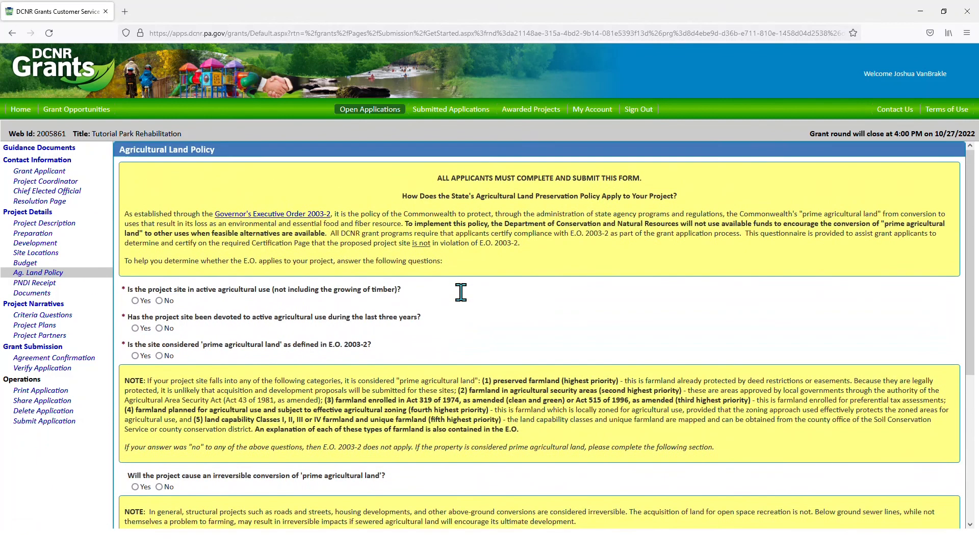
click(159, 300)
click(160, 328)
click(159, 356)
- Save the Agricultural Land Policy answers and go to the PNDI Receipt page
scroll(448, 318, down, 5)
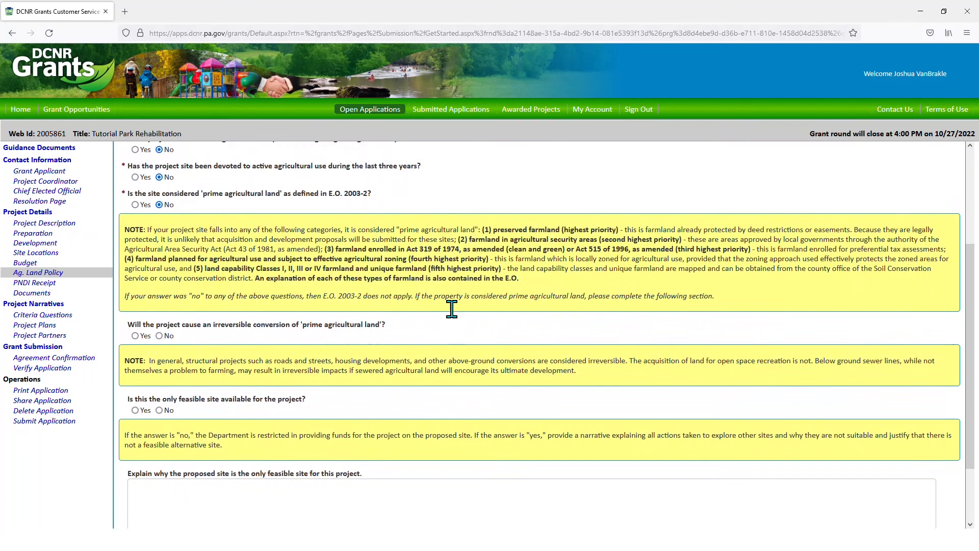
click(126, 511)
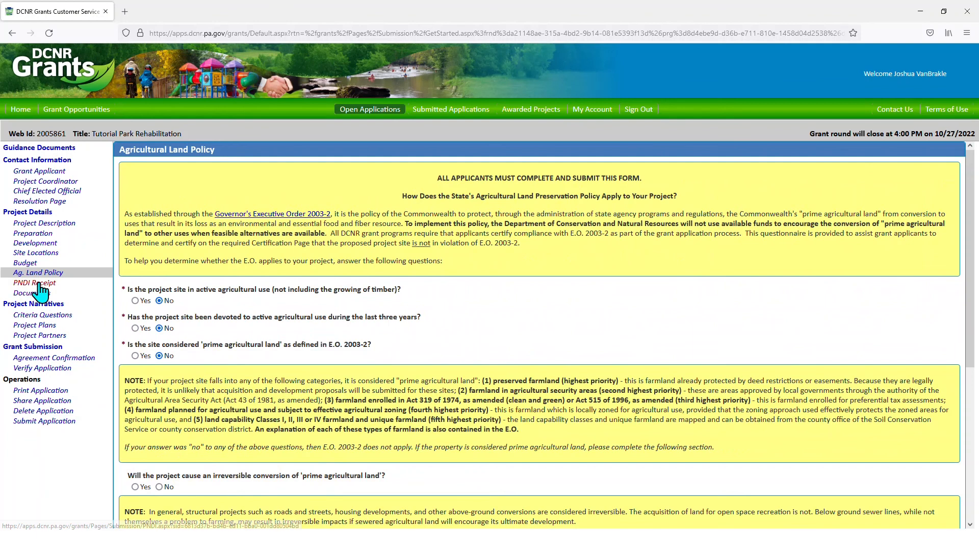
click(55, 288)
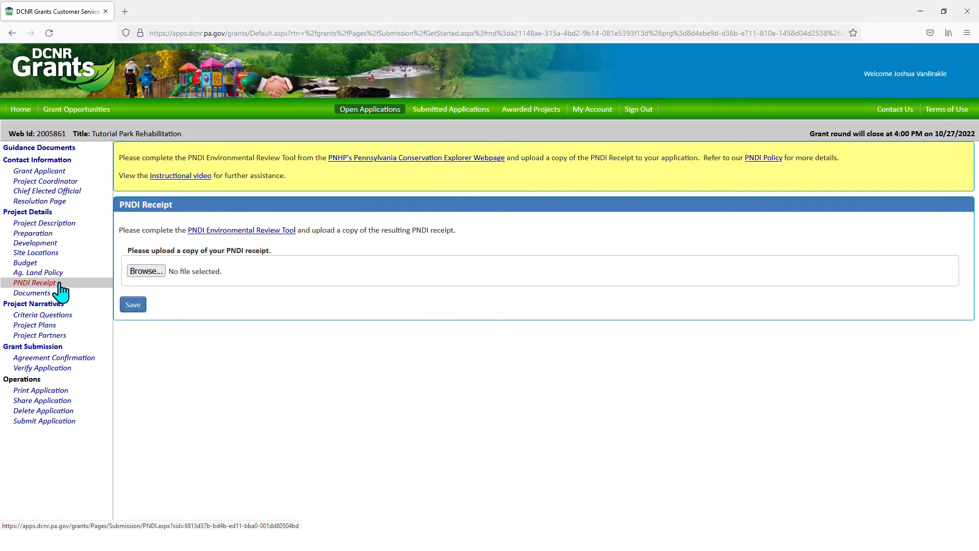
- Upload and save PNDI Receipt Signed.pdf as the PNDI receipt, then go to the Documents page
click(152, 271)
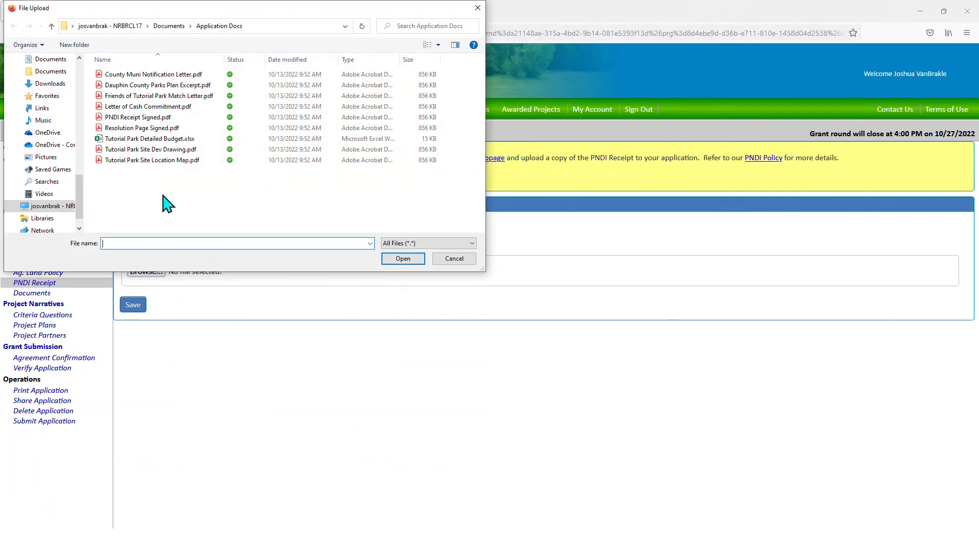
click(141, 118)
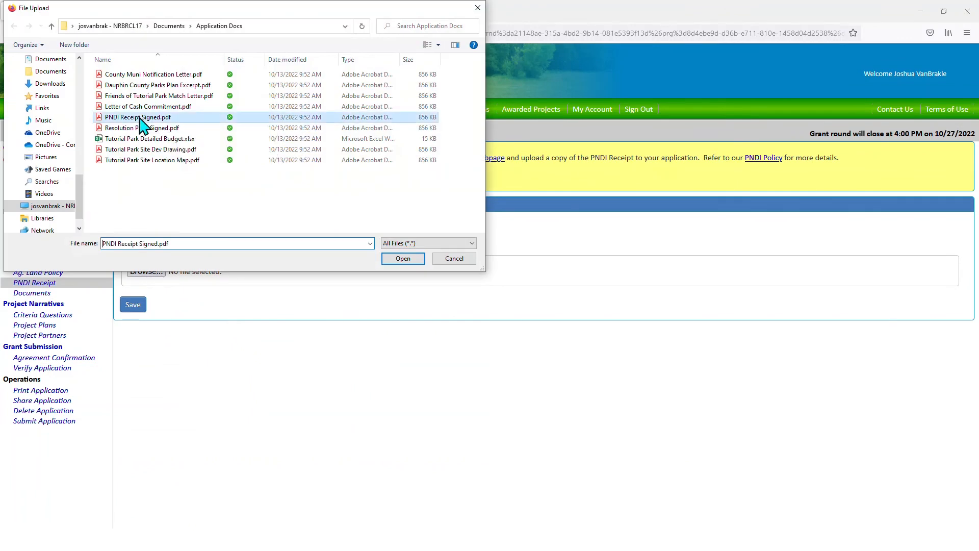
click(390, 260)
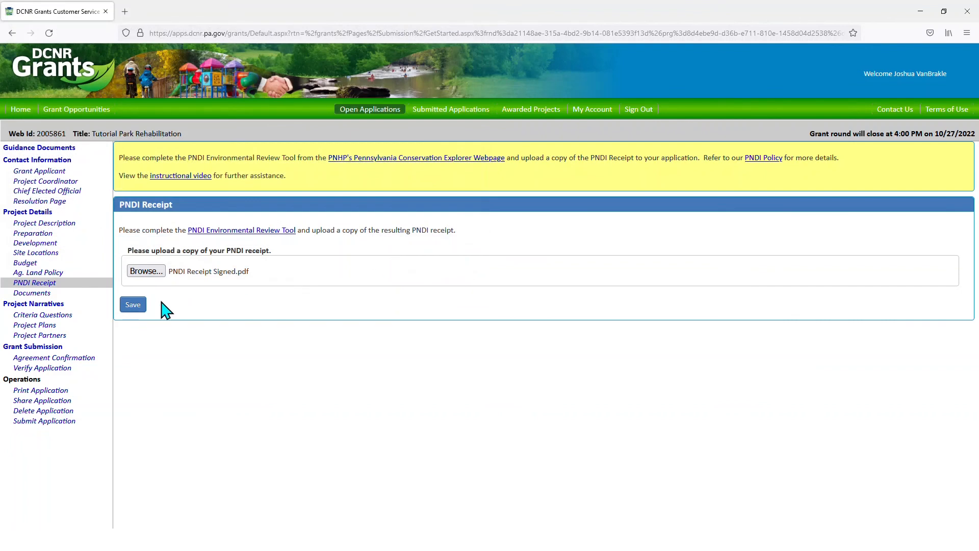
click(125, 309)
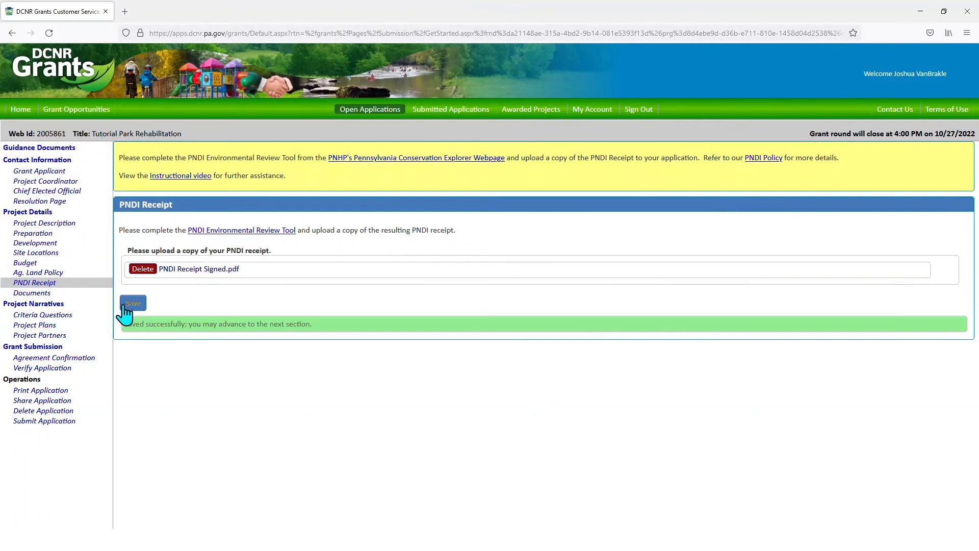
click(31, 294)
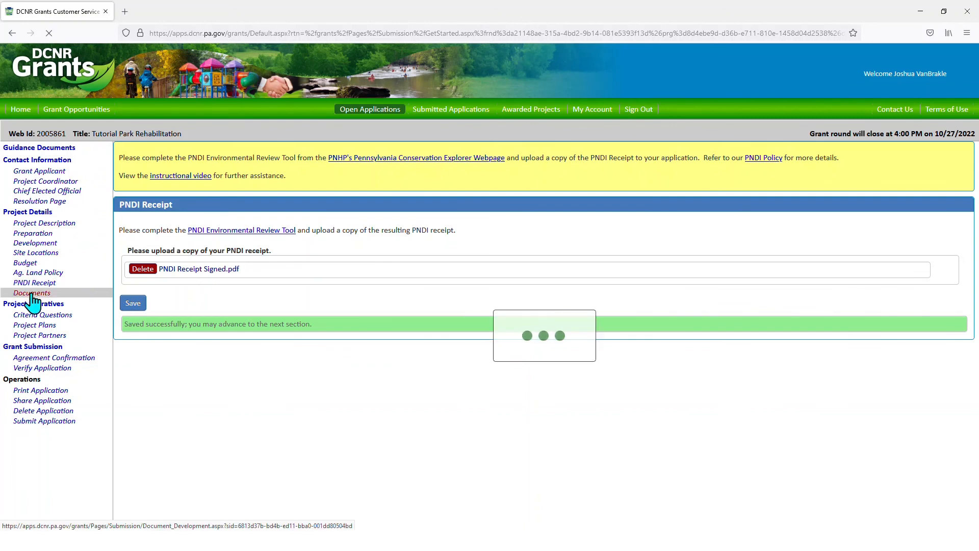
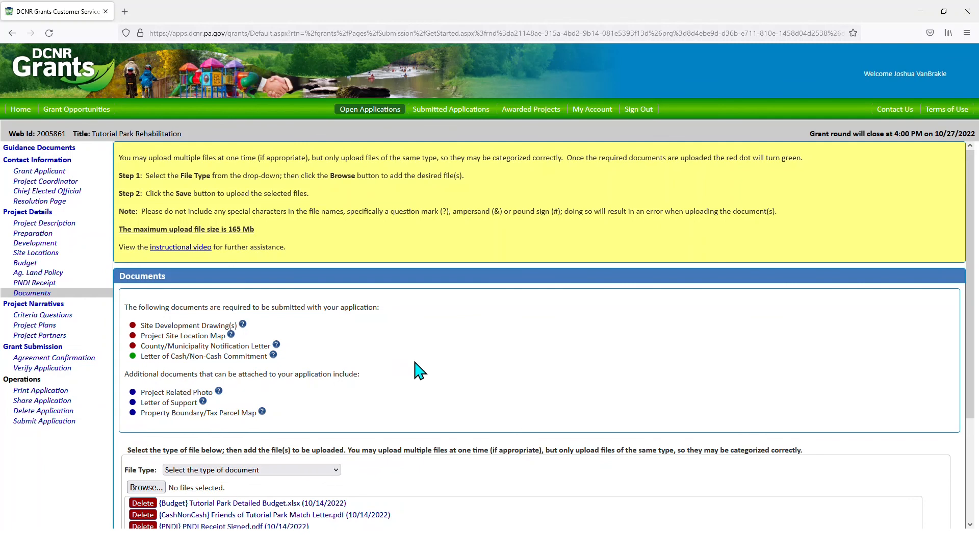
- Upload Tutorial Park Site Dev Drawing.pdf as the Site Development Drawing(s) document
scroll(415, 368, down, 2)
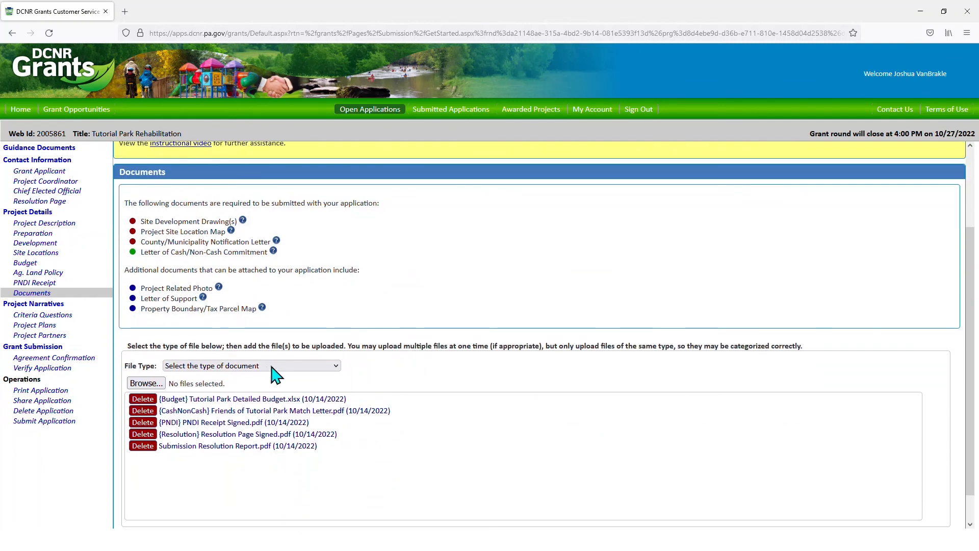
click(304, 375)
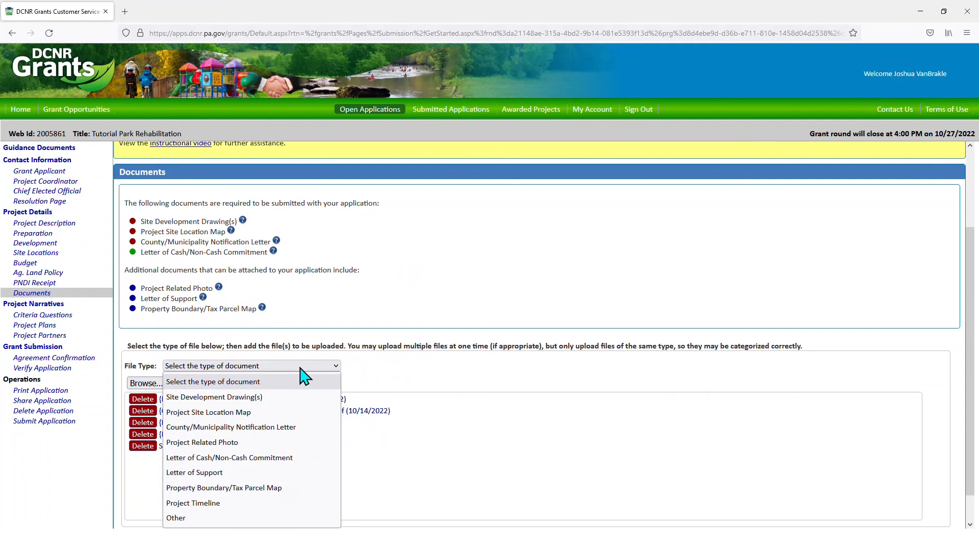
click(274, 398)
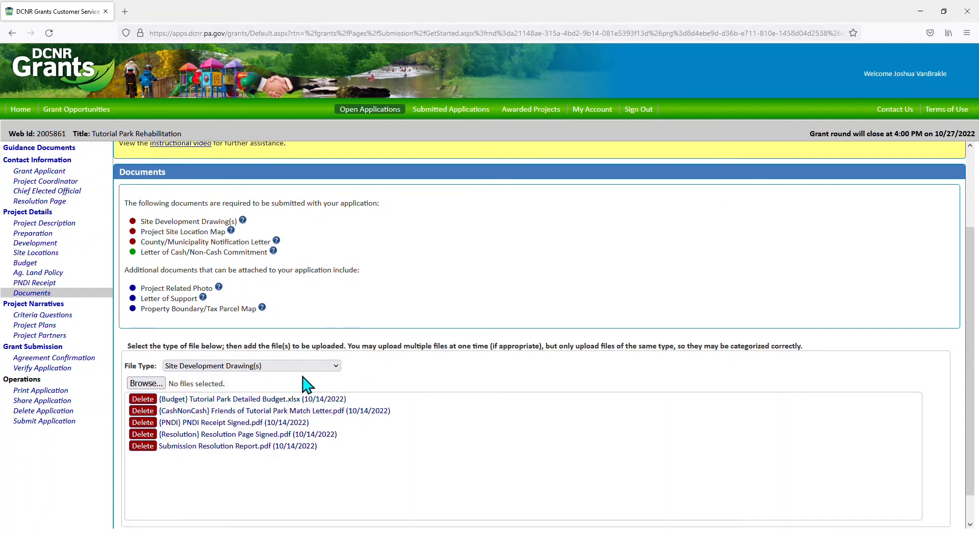
click(146, 383)
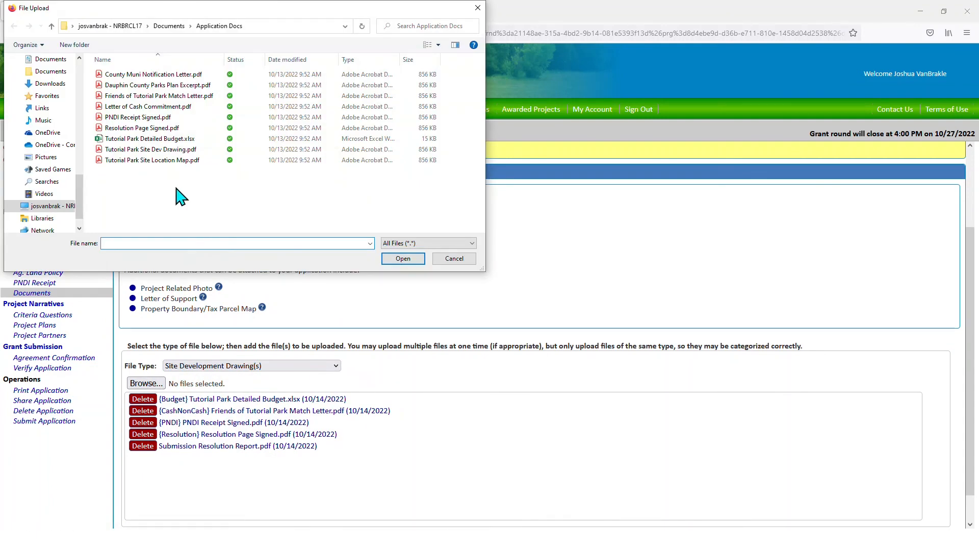
click(153, 151)
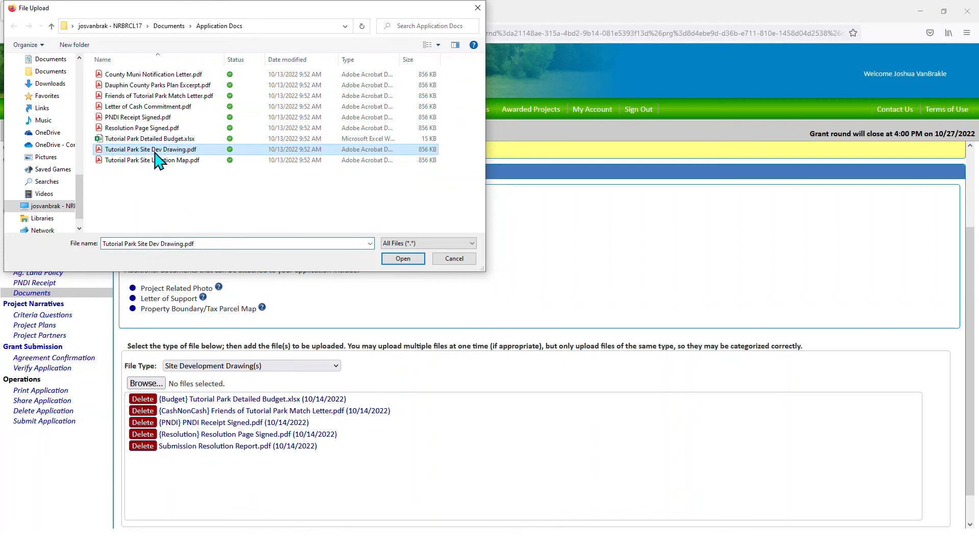
click(401, 259)
scroll(396, 265, down, 1)
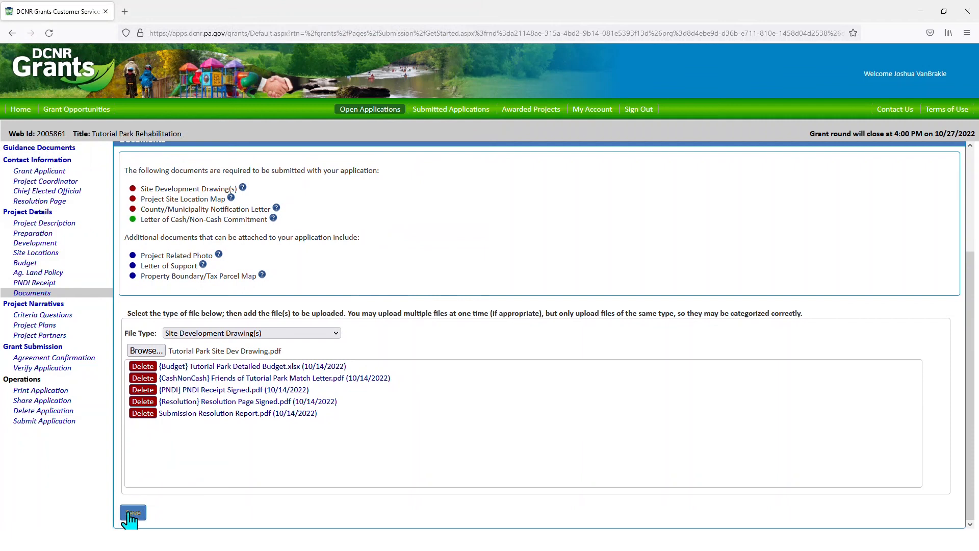
click(131, 514)
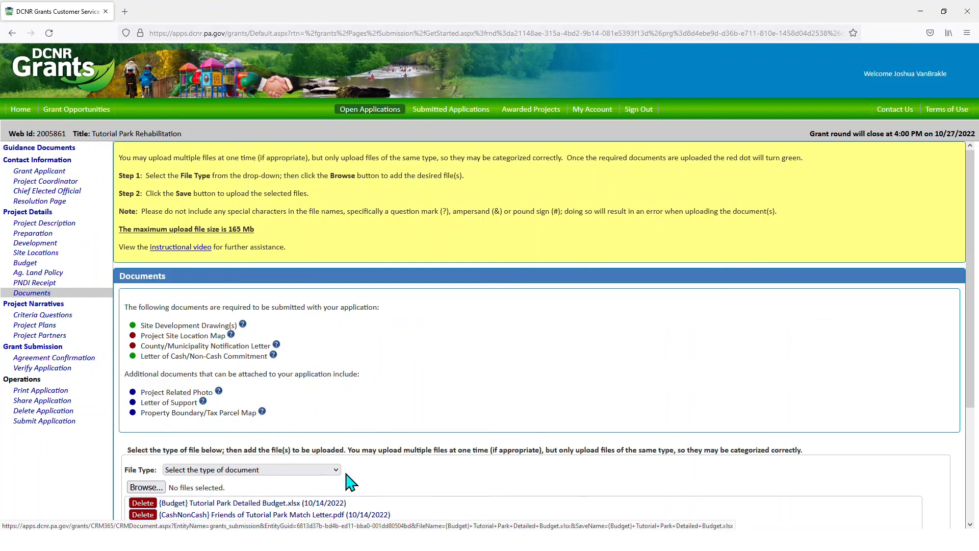
- Upload Tutorial Park Site Location Map.pdf as the Project Site Location Map
scroll(433, 464, down, 3)
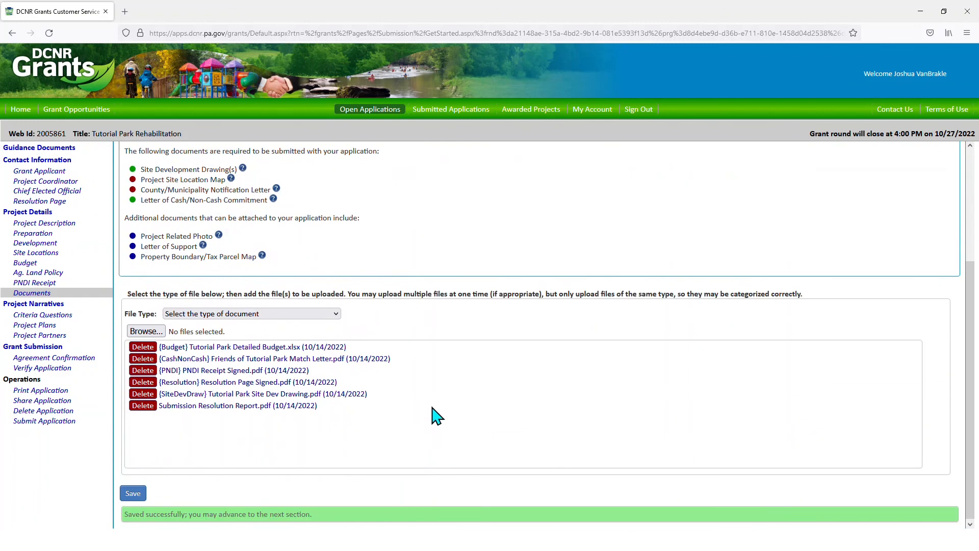
click(332, 314)
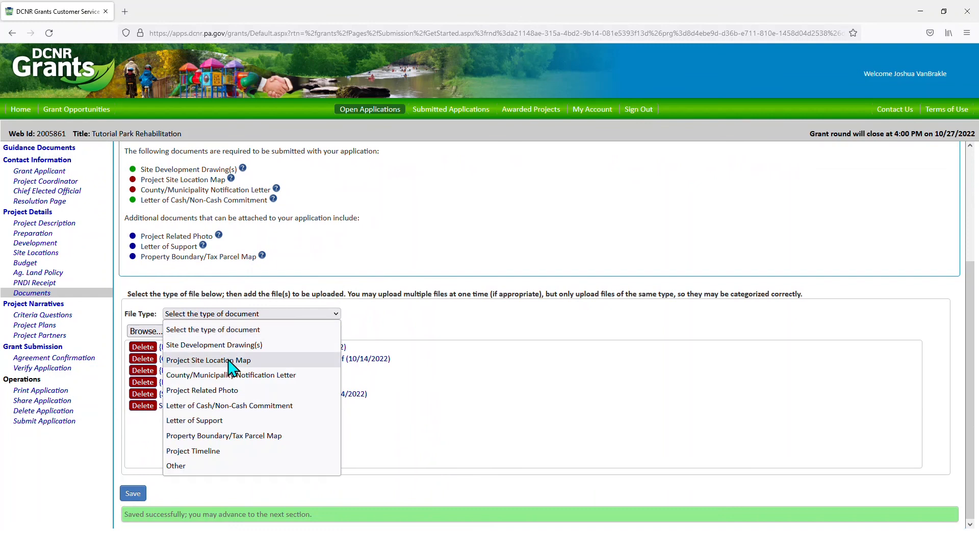
click(234, 363)
click(146, 332)
click(142, 160)
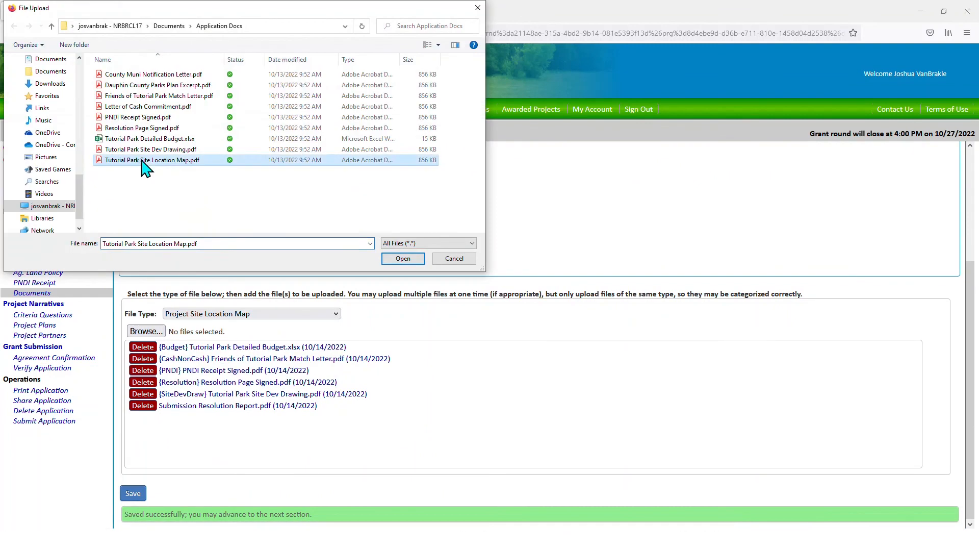
click(403, 258)
click(133, 493)
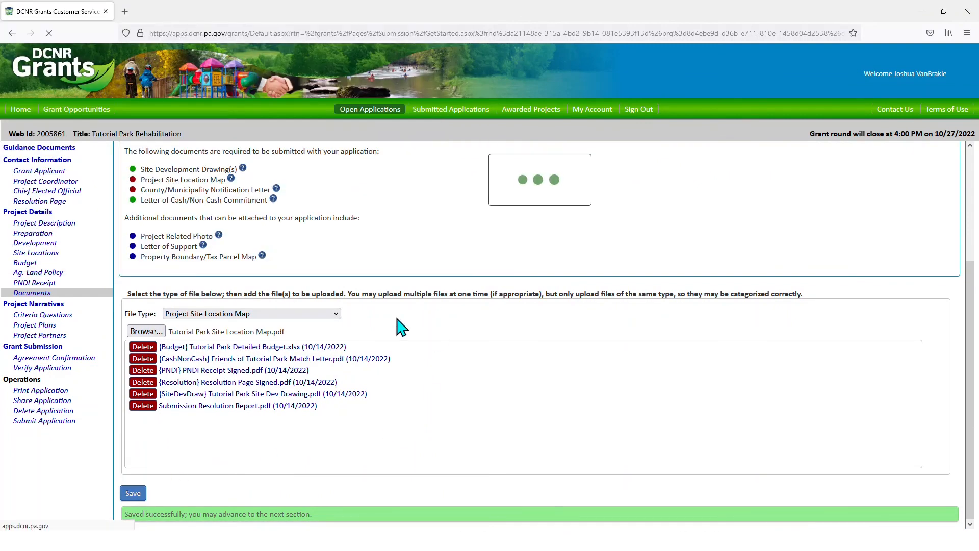
- Upload County Muni Notification Letter.pdf as the County/Municipality Notification Letter
click(329, 366)
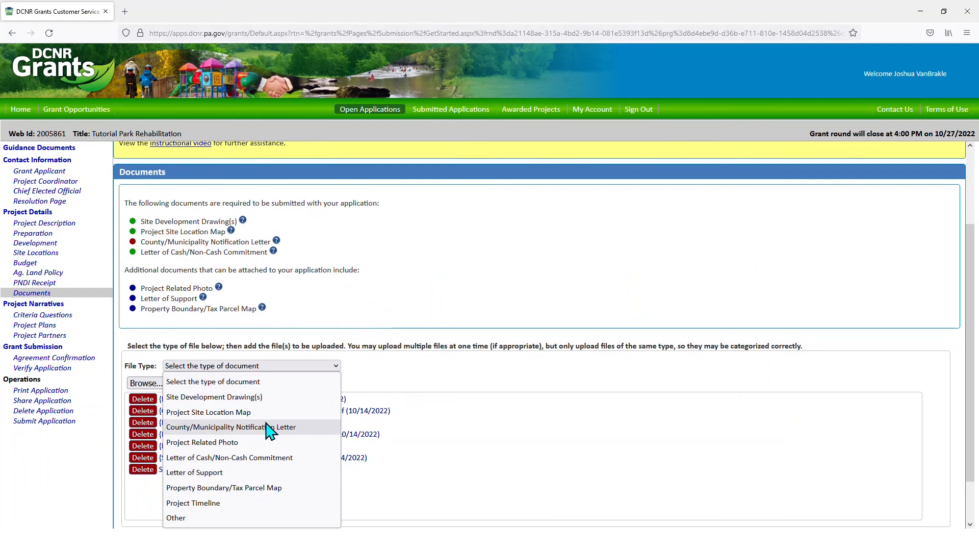
click(327, 427)
click(146, 383)
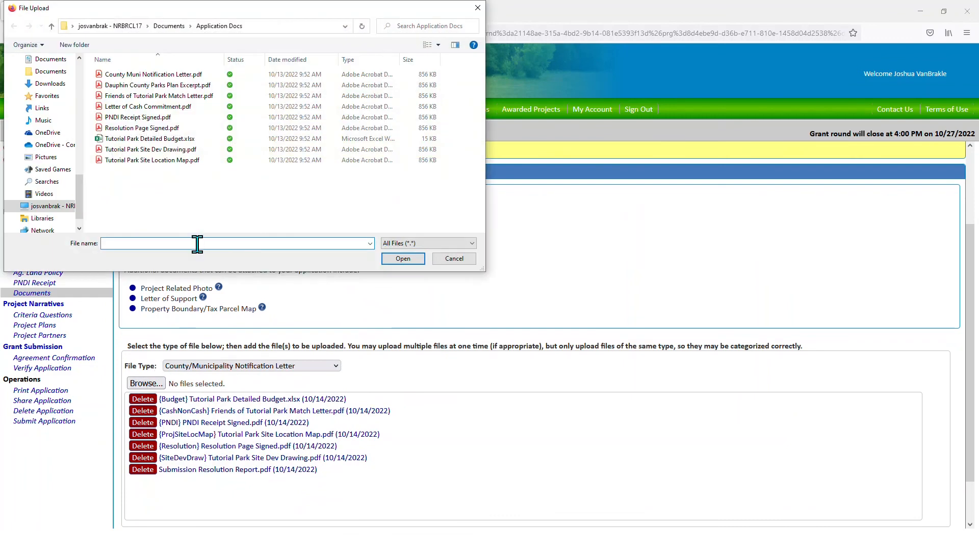
click(153, 75)
click(403, 259)
scroll(306, 383, down, 2)
click(132, 492)
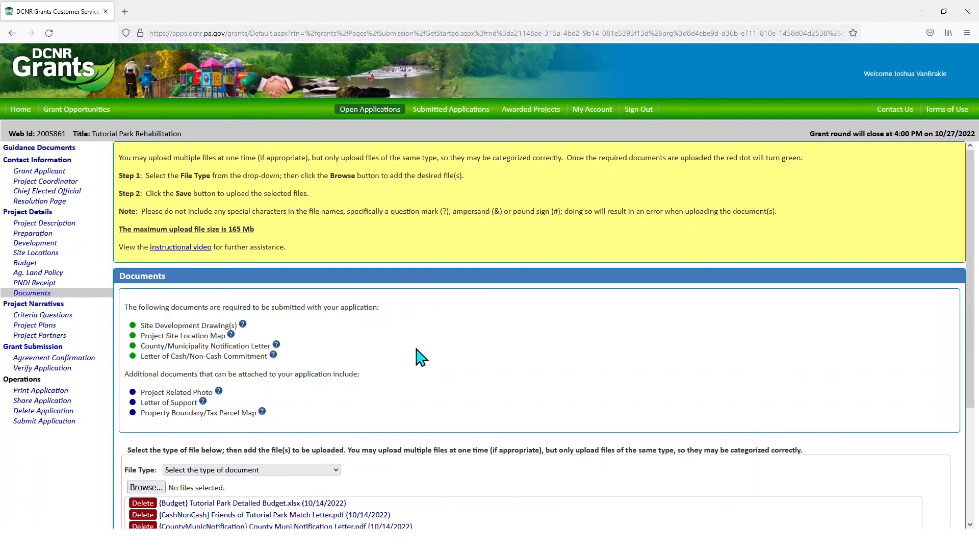
- Go to the Project Narratives overview, where criteria questions, plans and partners are still incomplete
click(43, 305)
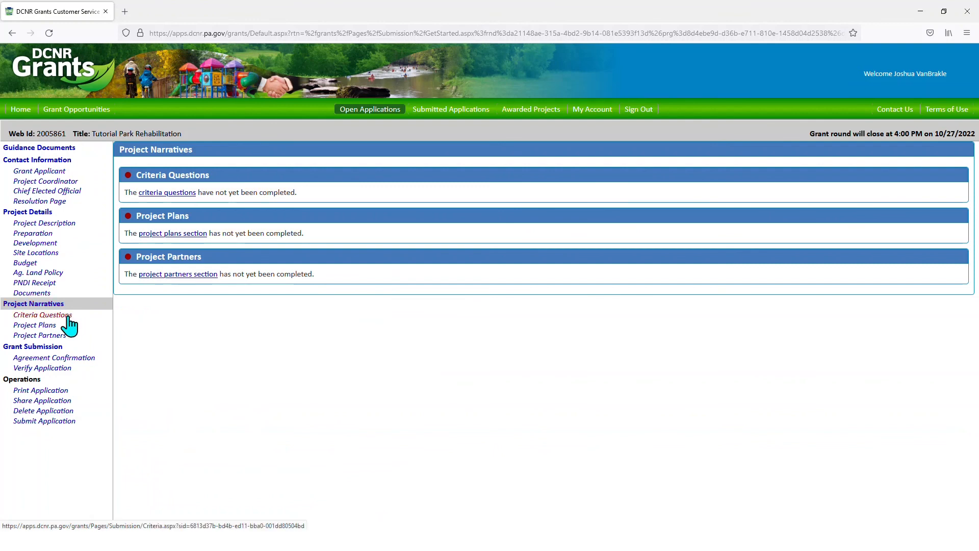
- Go to the Criteria Questions page with its empty numbered answer boxes
click(67, 318)
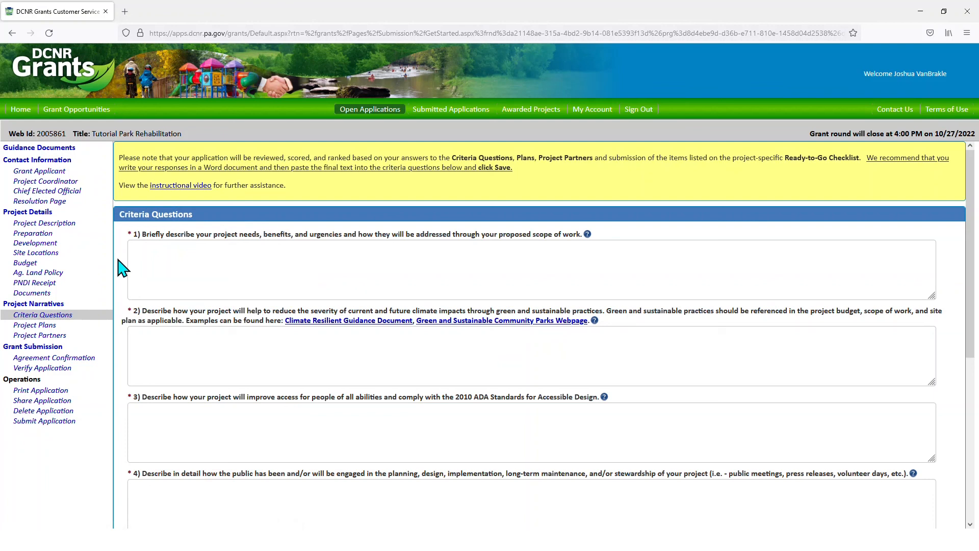
- Answer question 1 with 'sample text' and reuse that answer for questions 2 and 3
click(198, 262)
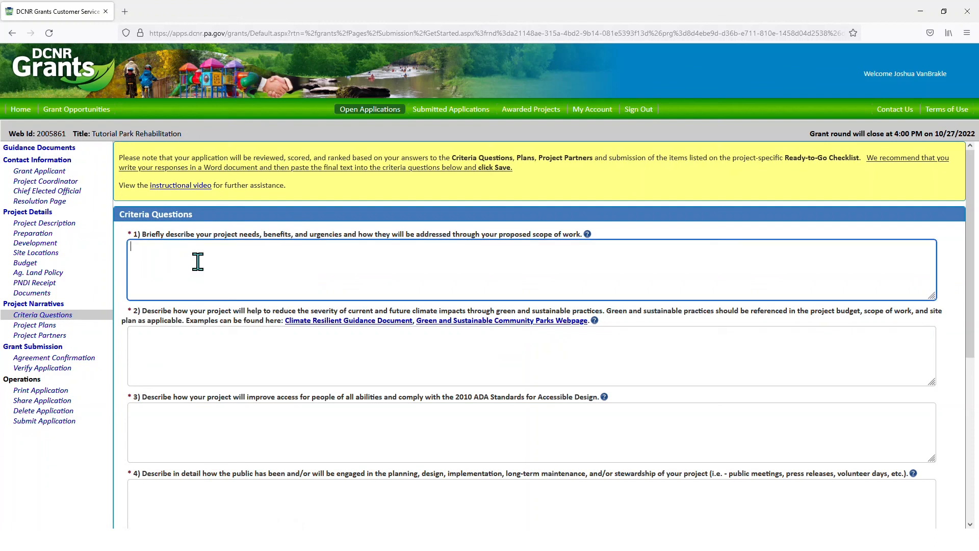
text(sample text)
drag(189, 248, 130, 248)
key(ctrl+c)
click(220, 375)
key(ctrl+v)
click(202, 424)
key(ctrl+v)
- Fill questions 4, 5 and 6 with the same 'sample text' answer
scroll(201, 422, down, 3)
scroll(201, 422, down, 3)
click(201, 372)
key(ctrl+v)
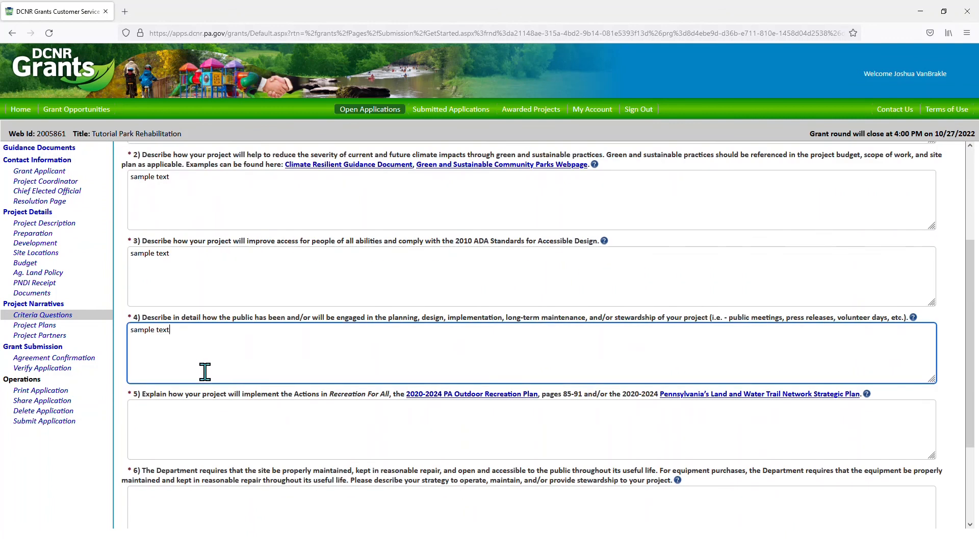
click(198, 419)
key(ctrl+v)
scroll(198, 418, down, 3)
click(193, 410)
key(ctrl+v)
- Answer No to having a written maintenance plan and save the criteria answers
scroll(193, 408, down, 1)
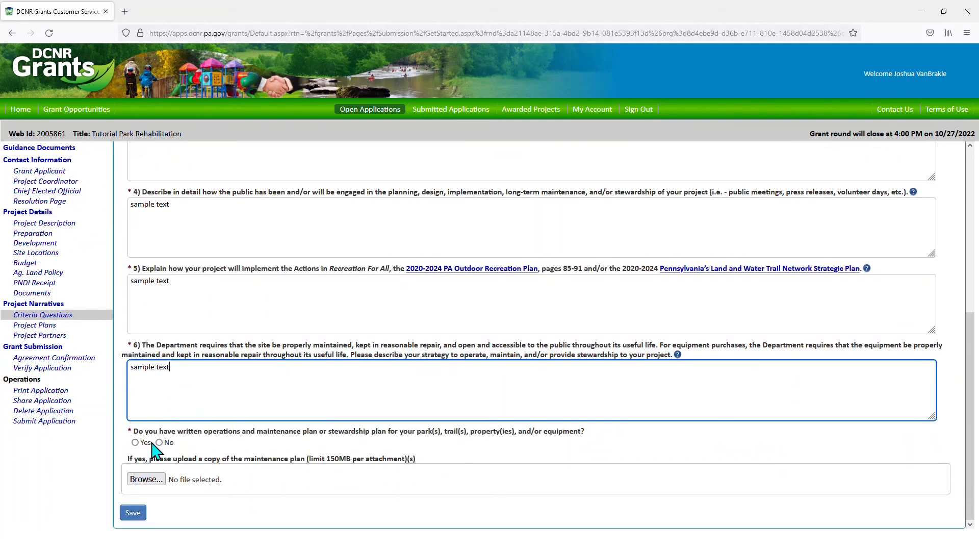
click(159, 442)
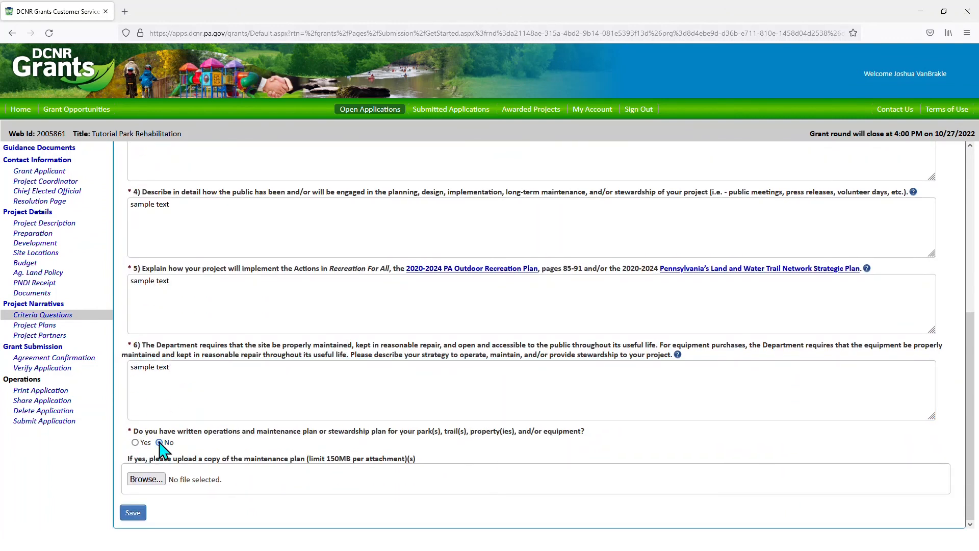
click(133, 514)
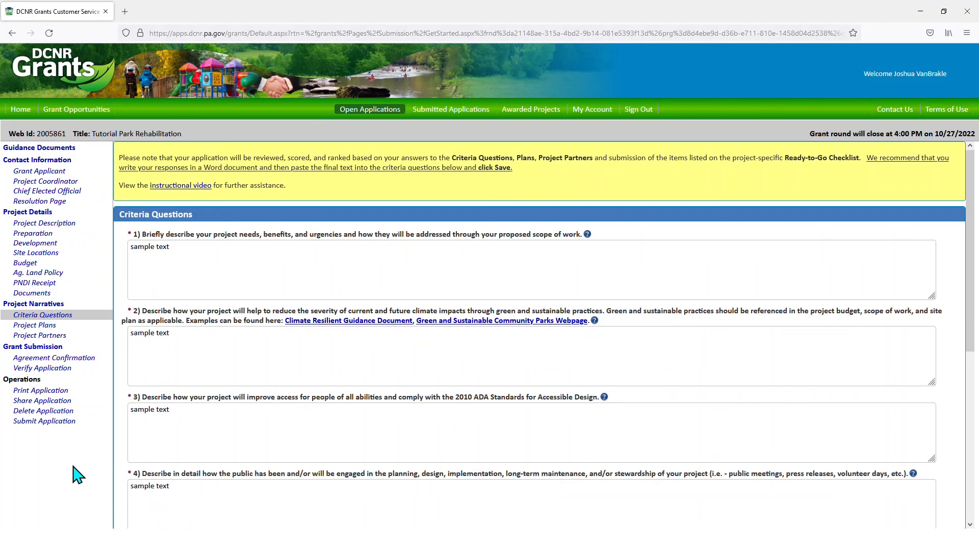
click(45, 328)
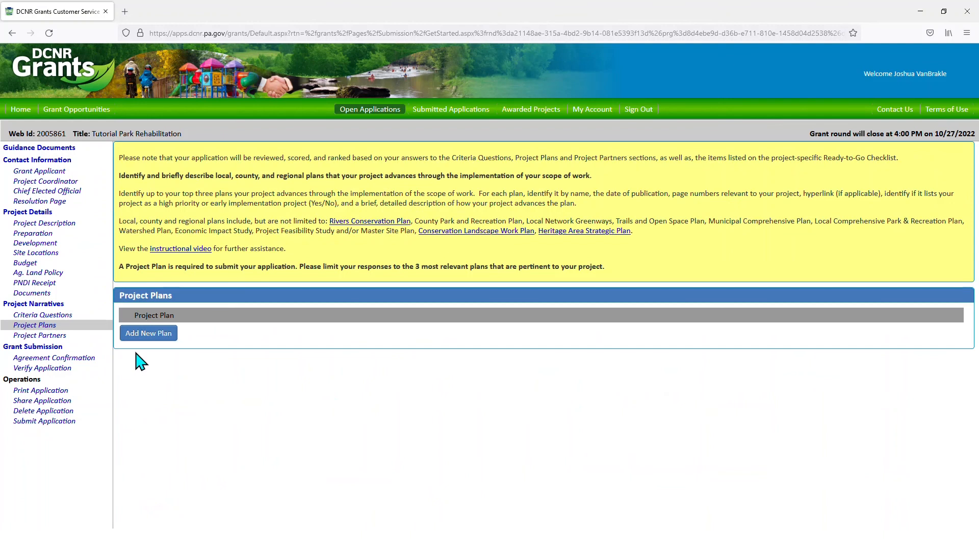
- Add a project plan 'Dauphin County Parks Improvement Plan' dated 01/03/2022, marked high priority
click(159, 337)
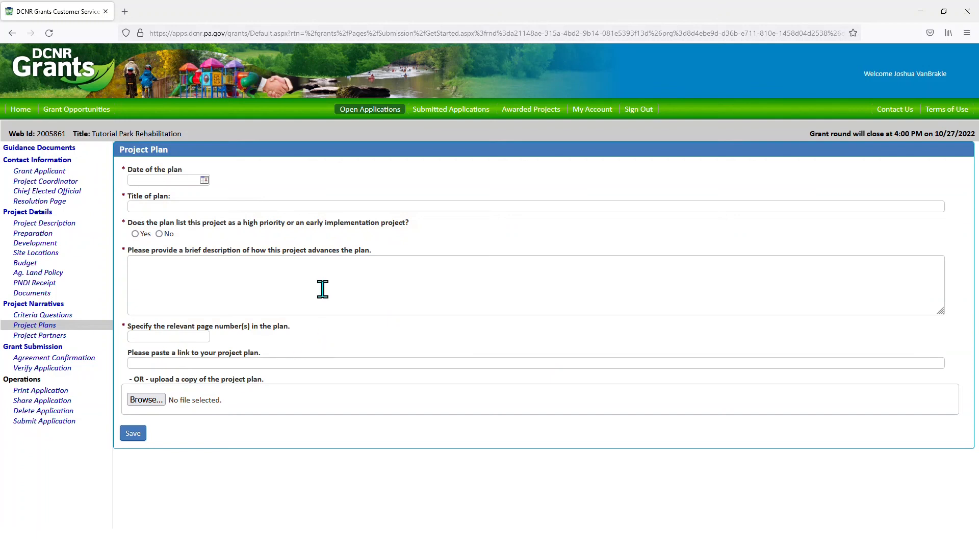
click(204, 179)
click(135, 194)
click(135, 194)
click(135, 193)
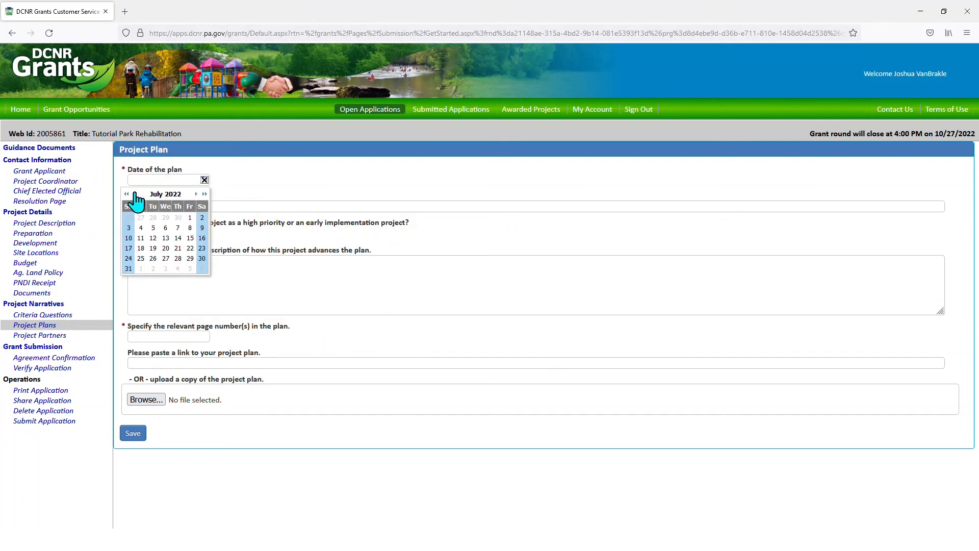
click(135, 194)
click(134, 194)
click(134, 194)
click(134, 194)
click(134, 194)
click(140, 228)
click(175, 205)
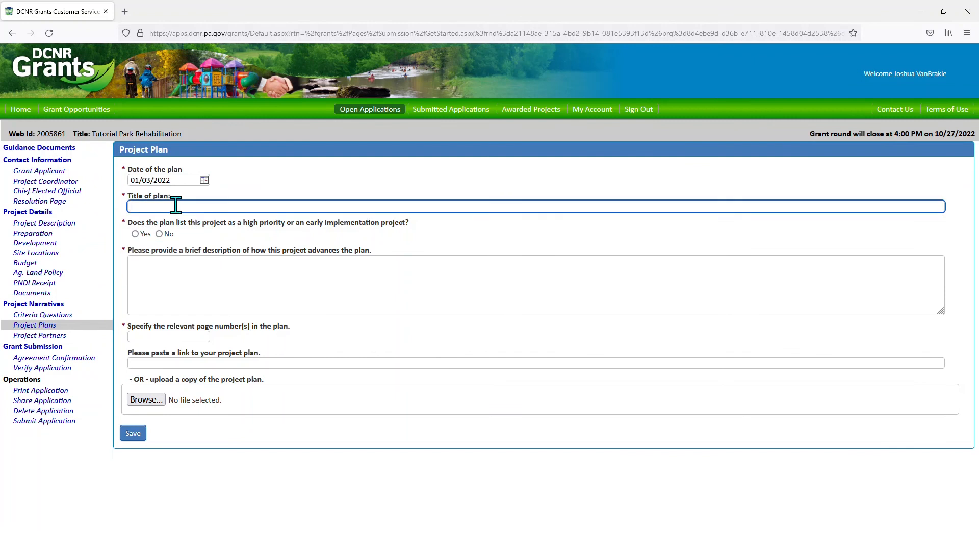
text(Dauphin County Parks Improvement Plan)
click(134, 234)
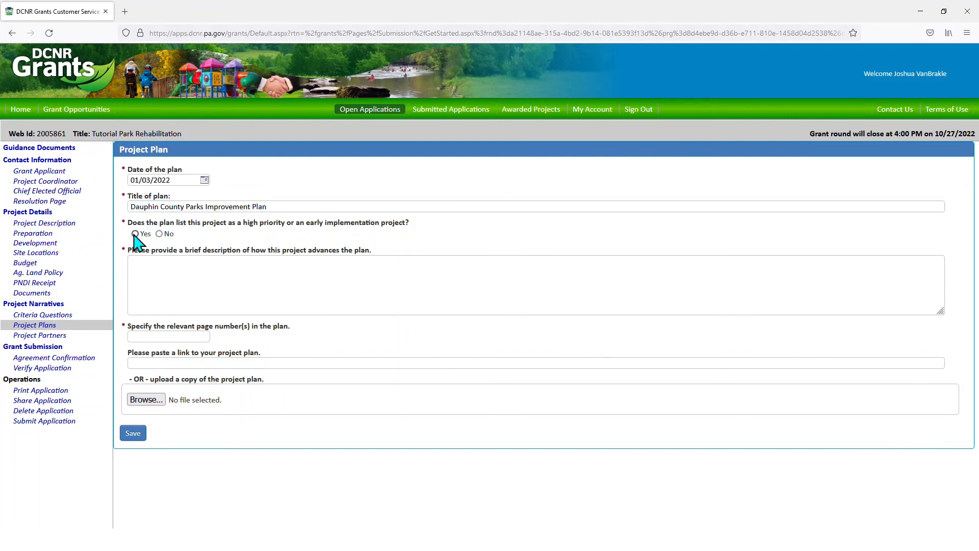
- Give the plan the description 'sample text' and relevant pages '5, 12-16'
click(188, 279)
text(sample text)
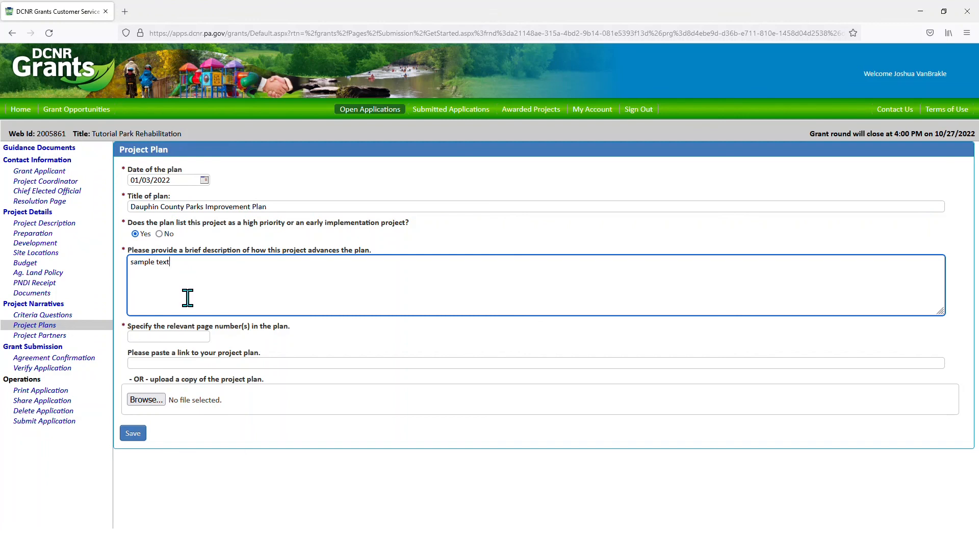
click(183, 336)
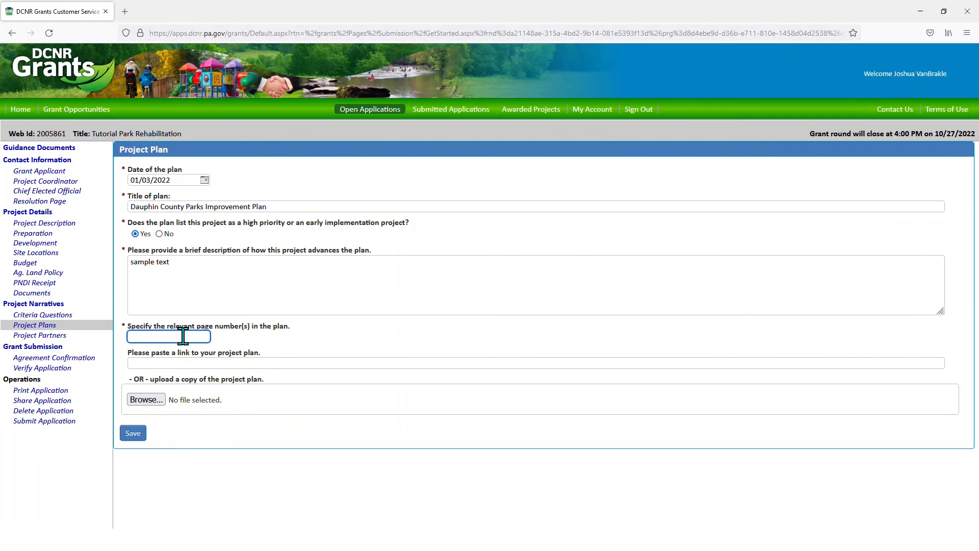
text(5, 12-16)
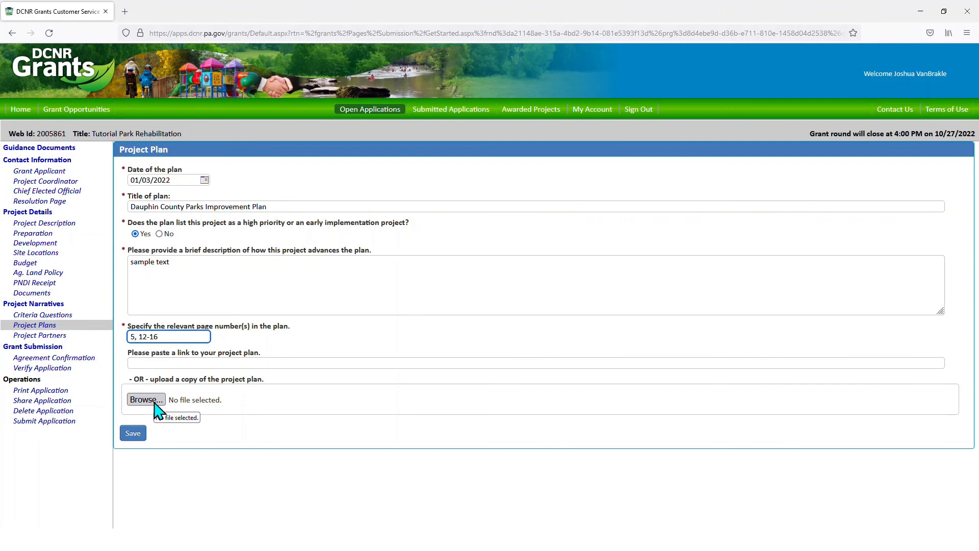
- Attach Dauphin County Parks Plan Excerpt.pdf to the plan and save it
click(154, 403)
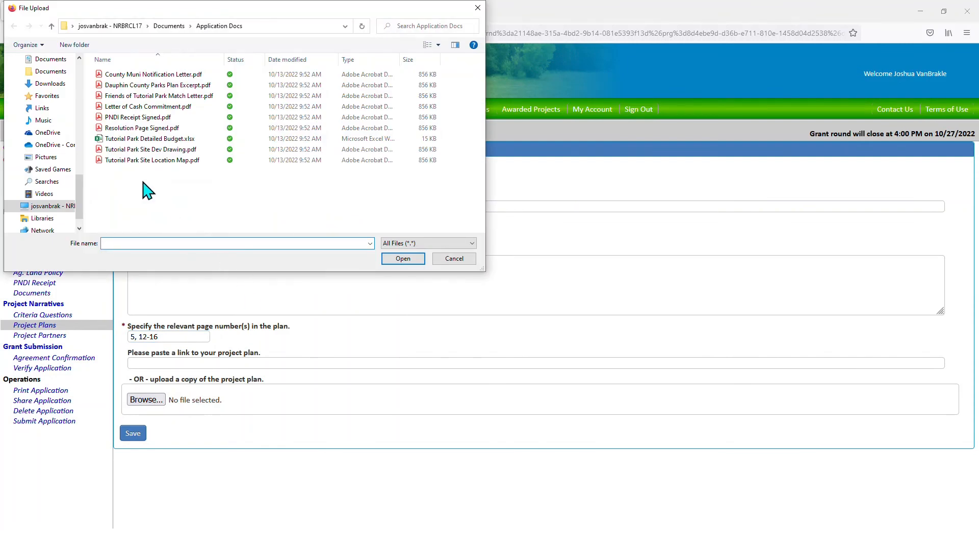
click(133, 85)
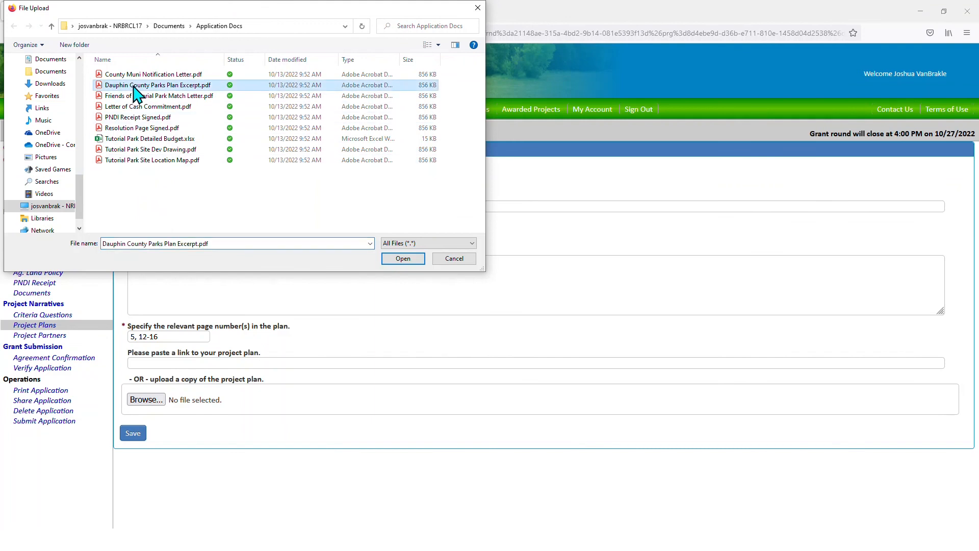
click(398, 259)
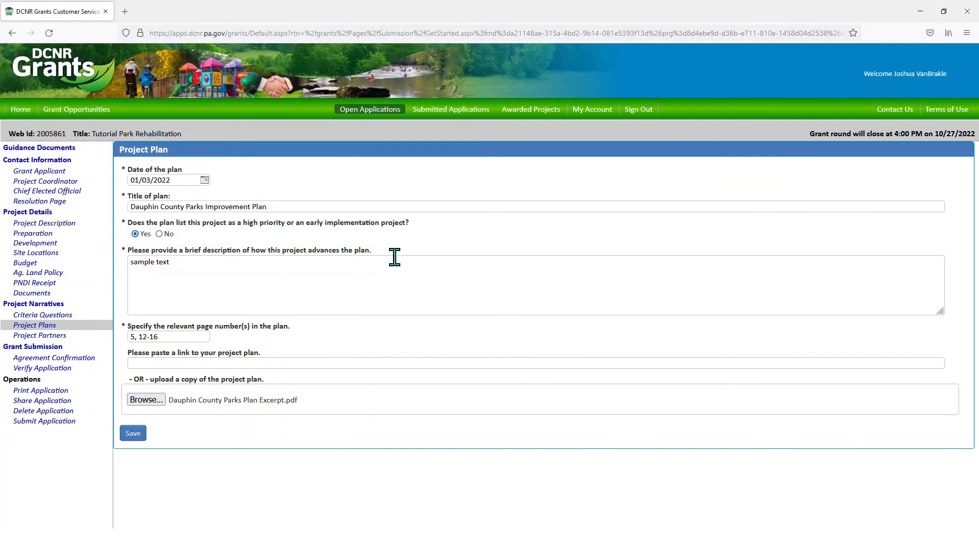
click(141, 437)
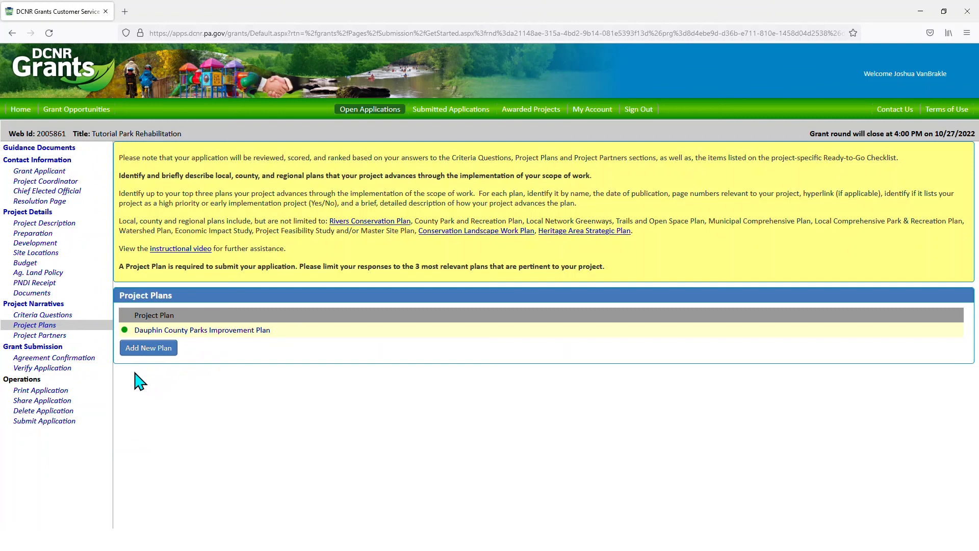
- In Project Partners, enter the partner name 'Friends of Tutorial Park'
click(39, 336)
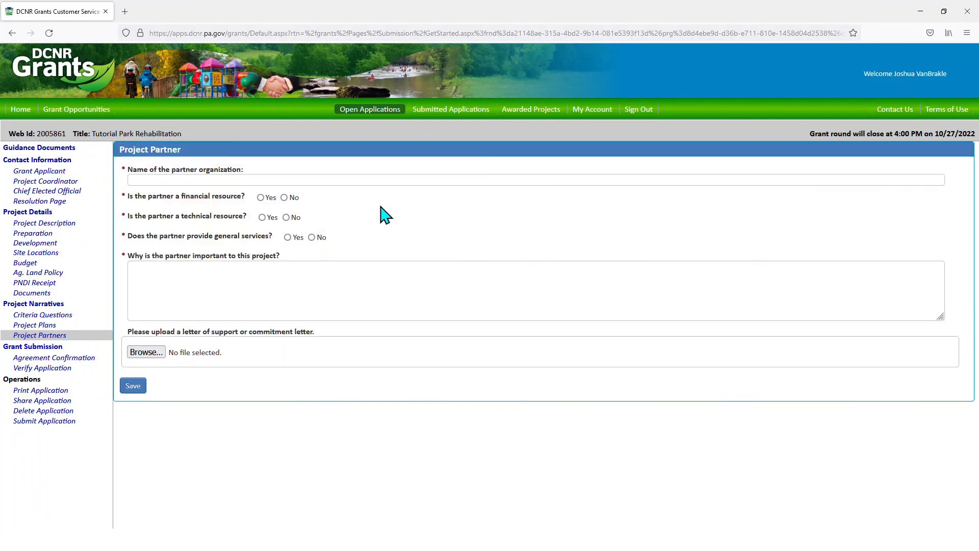
click(367, 180)
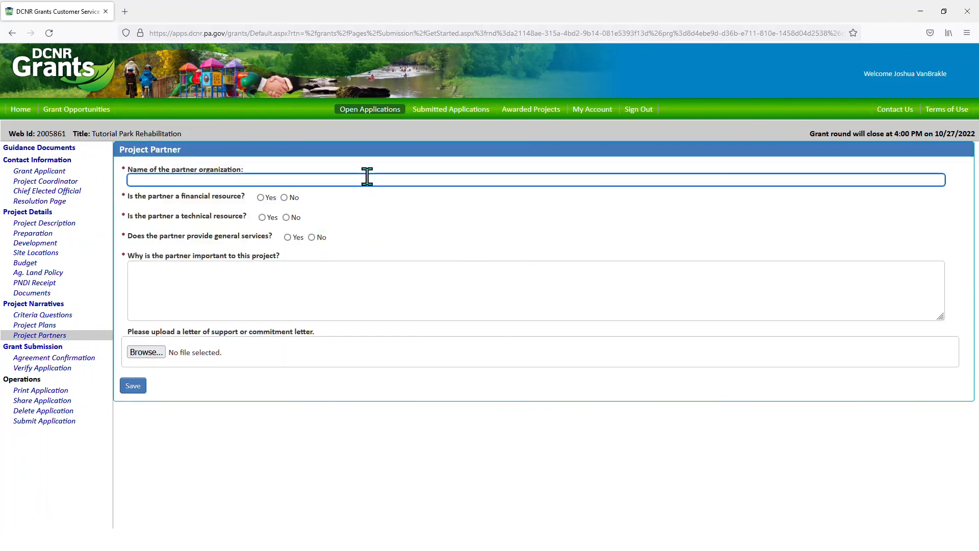
text(Friends o)
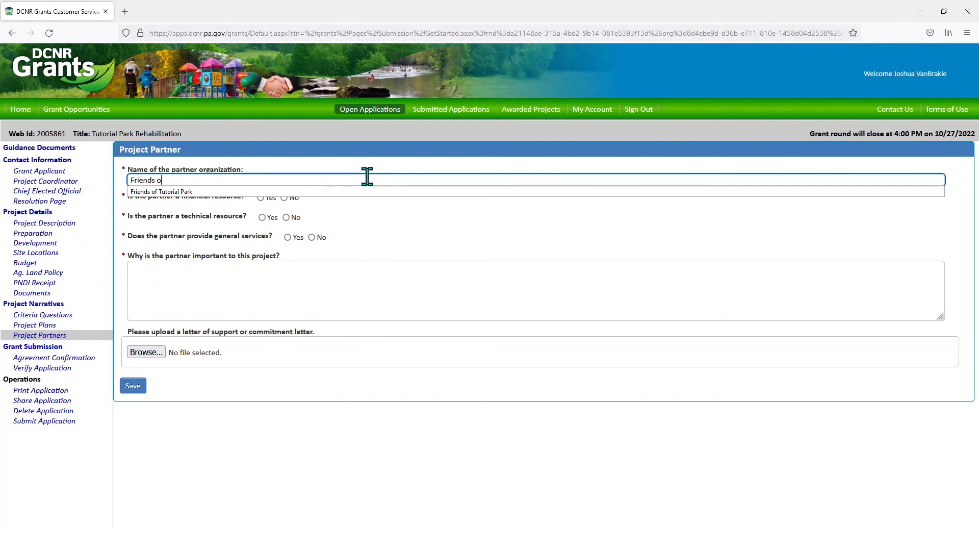
text(f Tutorial Park)
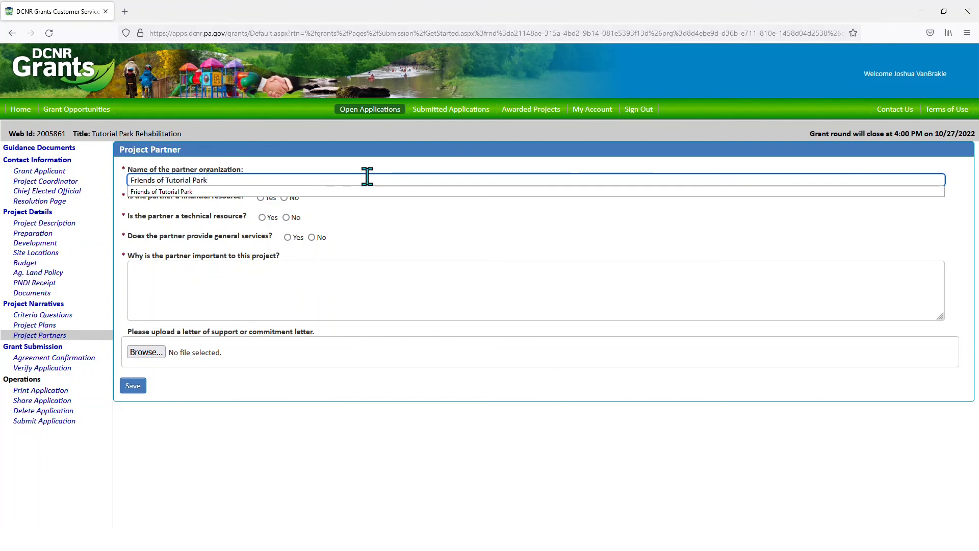
click(403, 227)
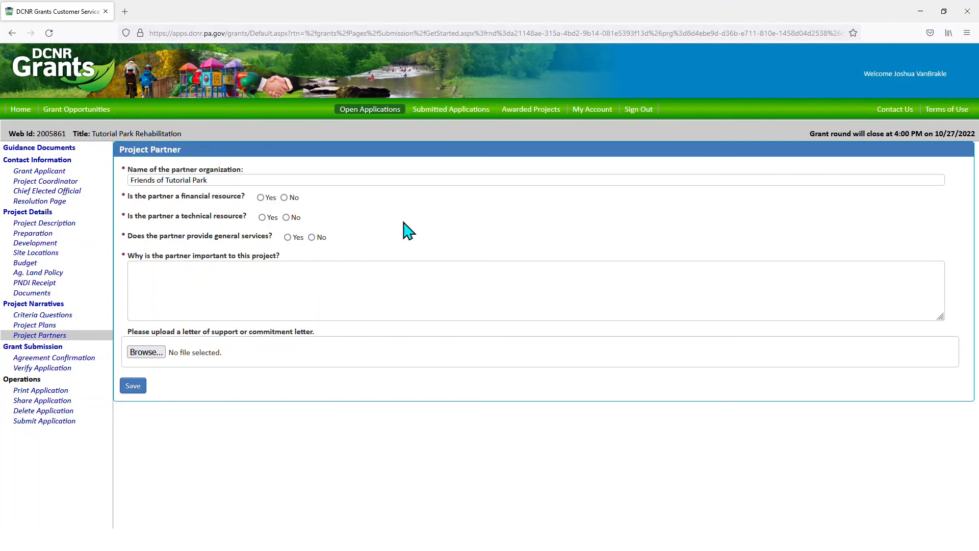
- Mark the partner financial Yes, technical No, general services Yes, explain importance with 'sample text', and save
click(260, 197)
click(286, 218)
click(288, 238)
click(245, 288)
text(sample text)
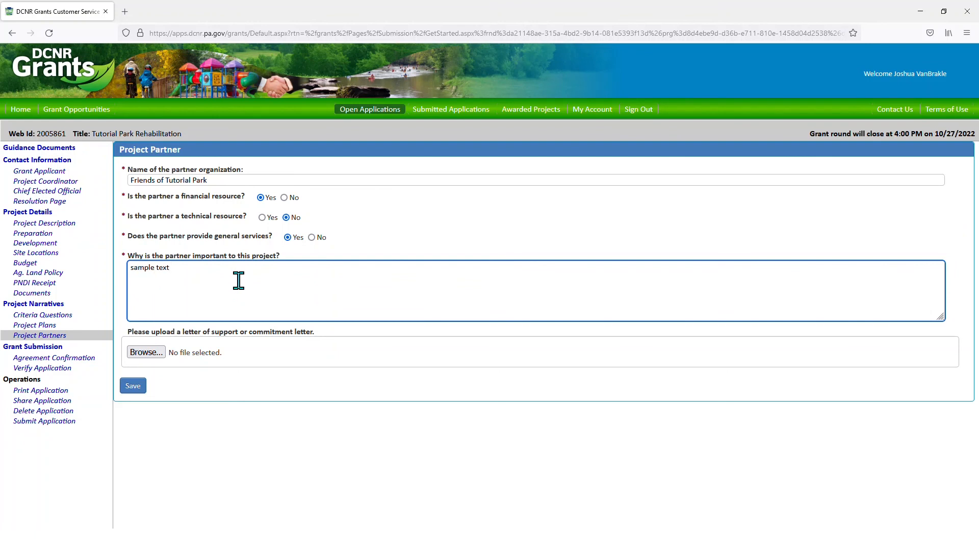
click(390, 245)
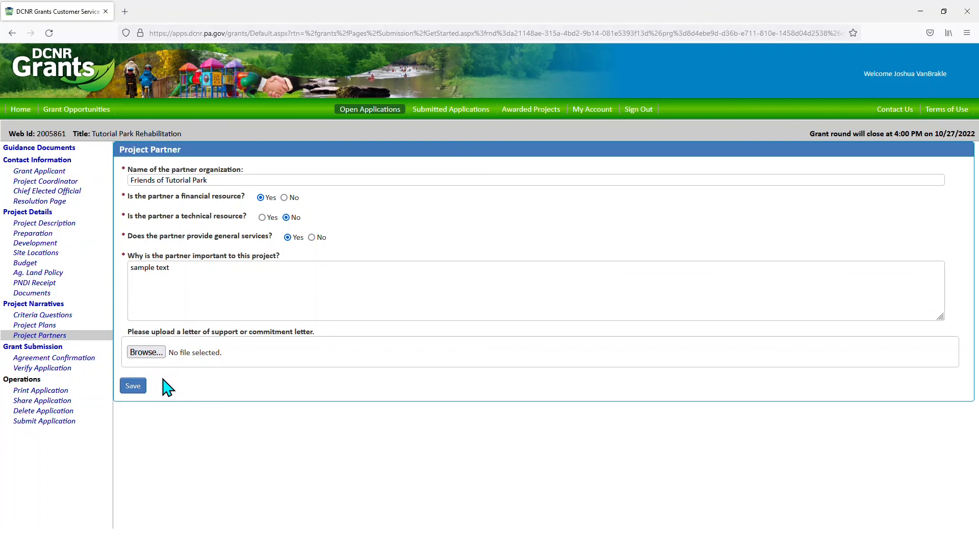
click(132, 386)
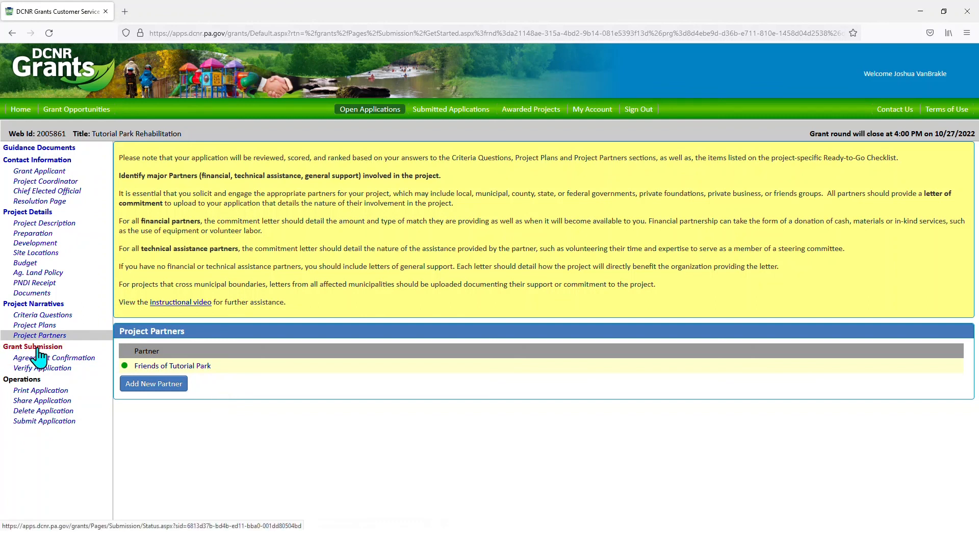
- Check the Grant Submission status, then bring up the Grant Agreement Signature Page dated 10/14/2022
click(57, 349)
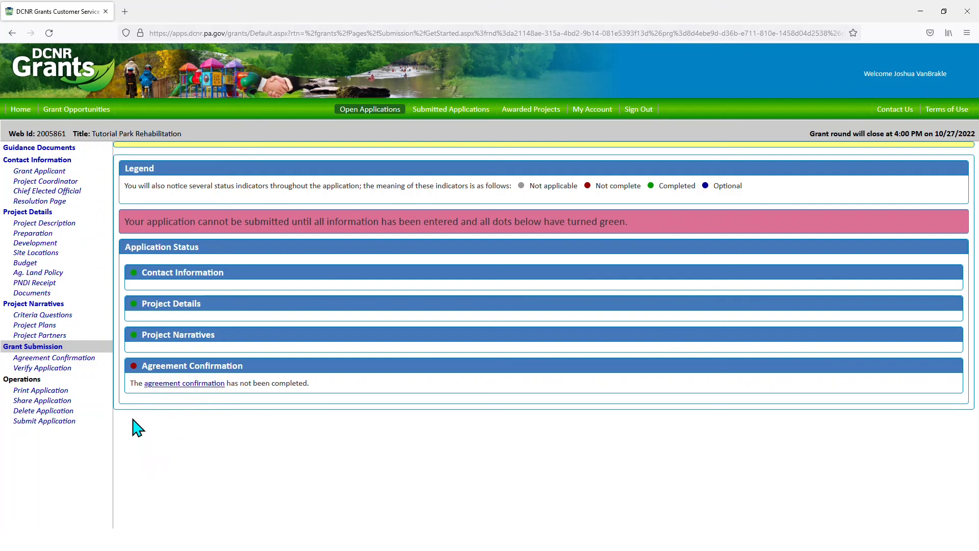
click(82, 358)
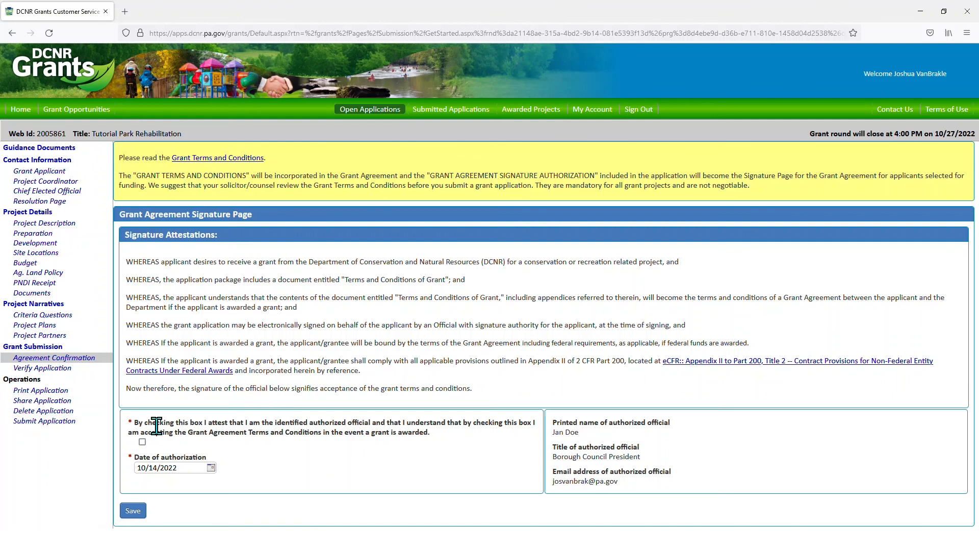
- Check the authorized-official attestation and save the Grant Agreement Signature Page
click(142, 441)
click(134, 514)
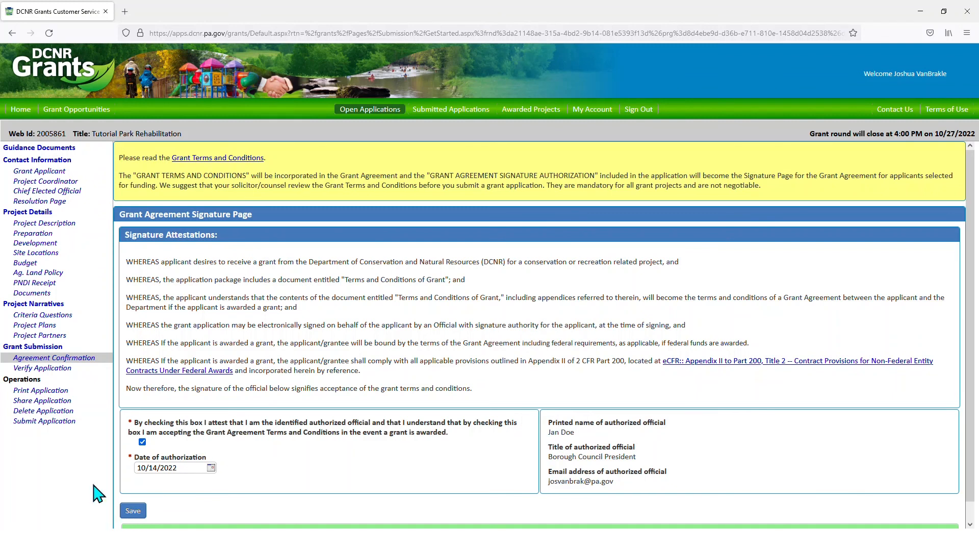
- Confirm the application is complete and bring up its 4-page printable version
click(51, 368)
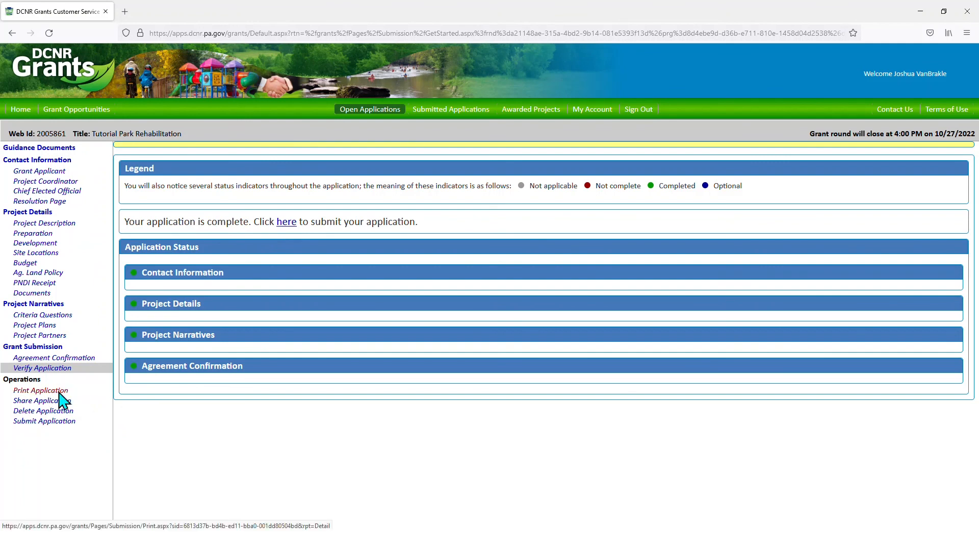
click(59, 391)
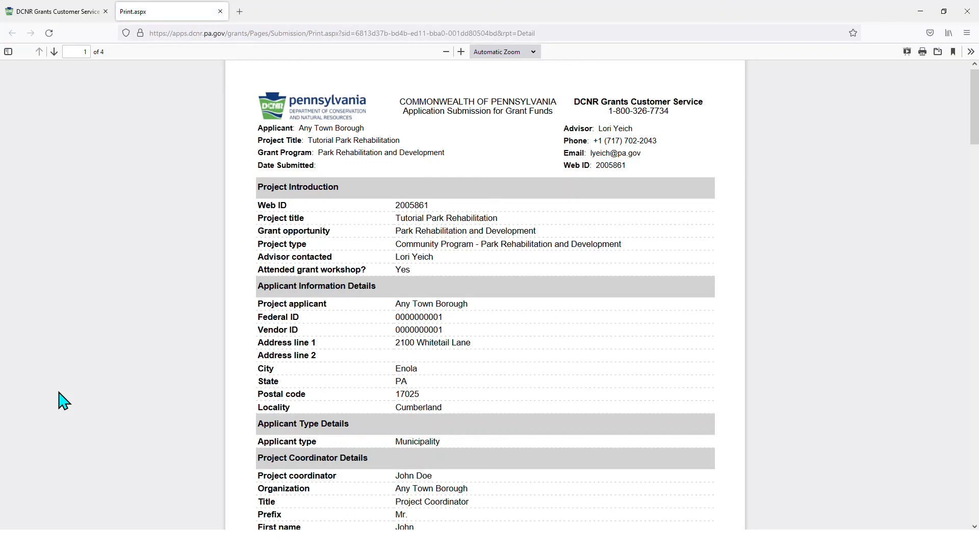
click(220, 11)
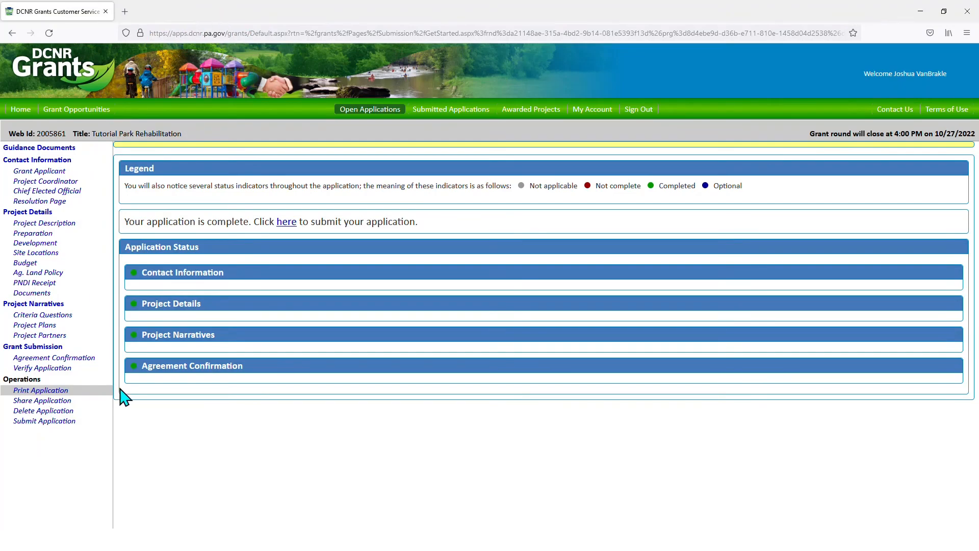
- Begin assigning a new user on the Share Application page
click(62, 402)
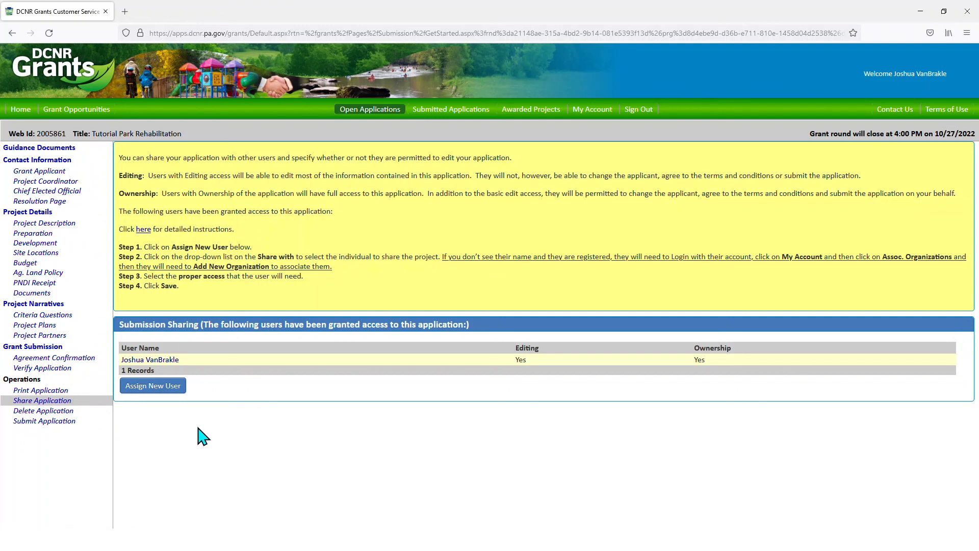
click(155, 390)
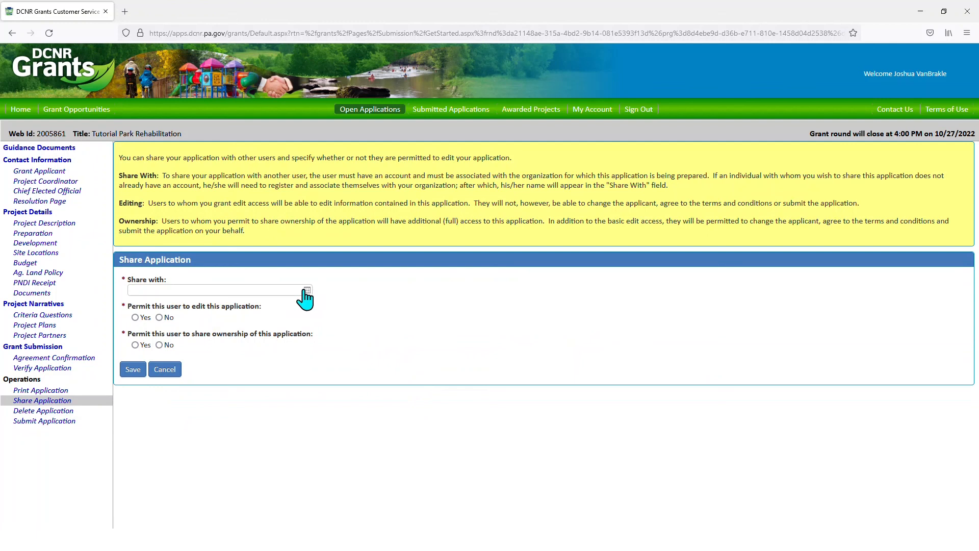
- Share the application with a second user, setting editing and ownership rights to No, and save
click(307, 290)
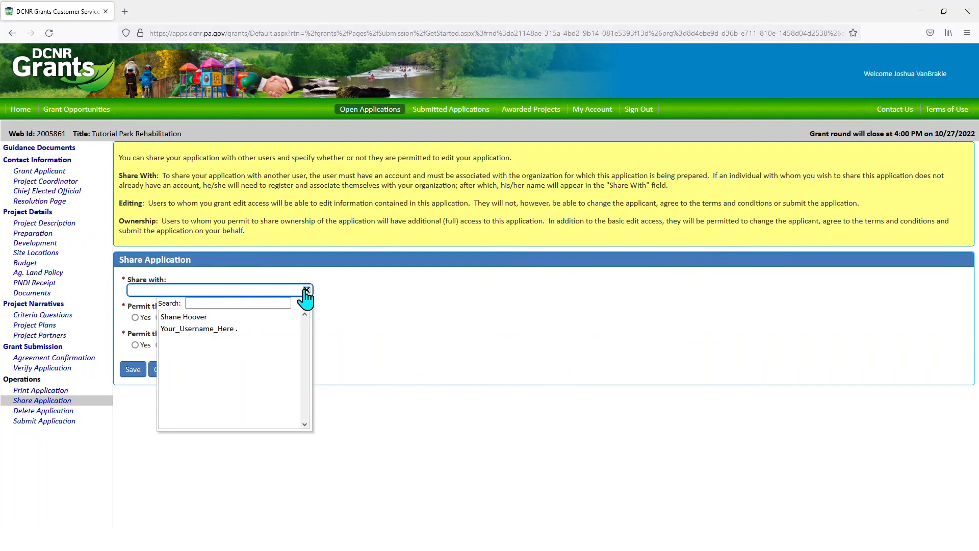
click(184, 318)
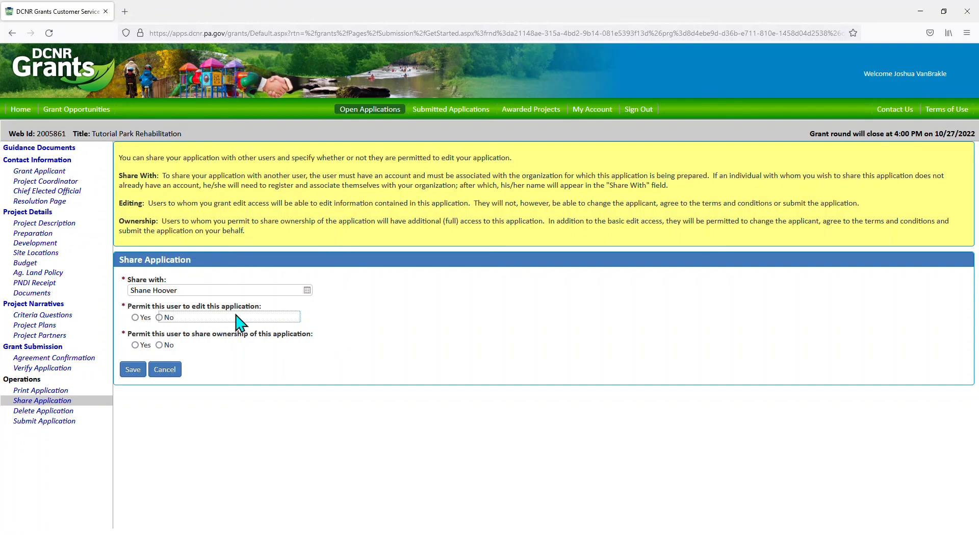
click(159, 317)
click(129, 371)
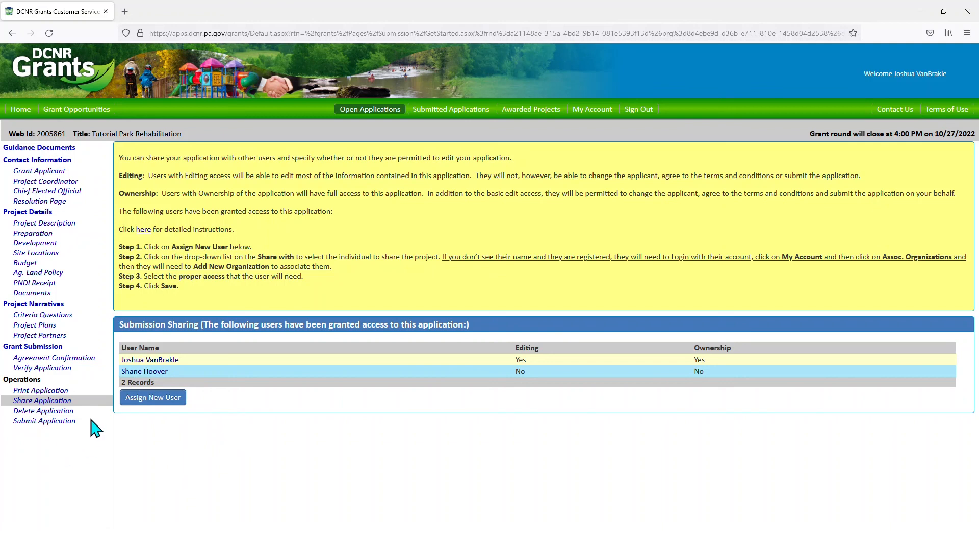
- Open Delete Application for Tutorial Park Rehabilitation to reach its confirmation page
click(56, 413)
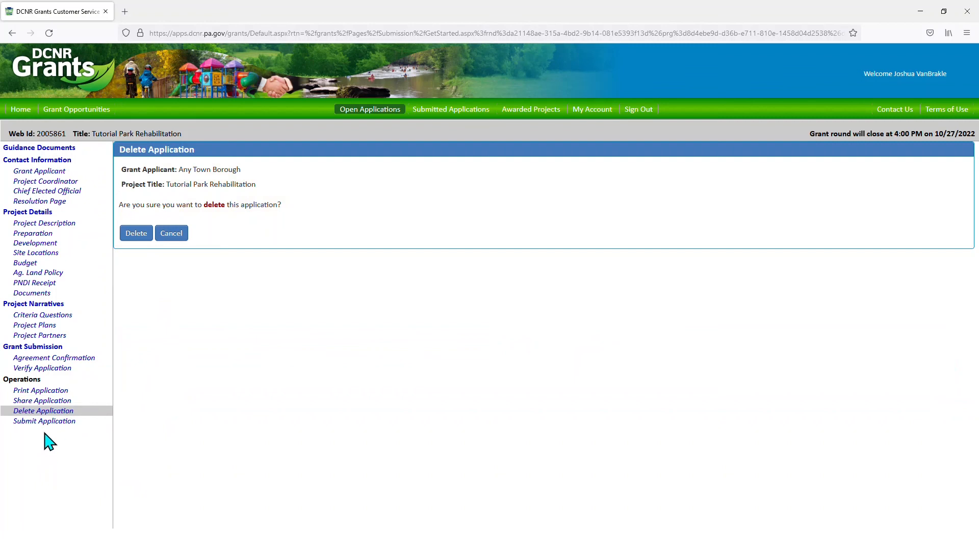
click(59, 423)
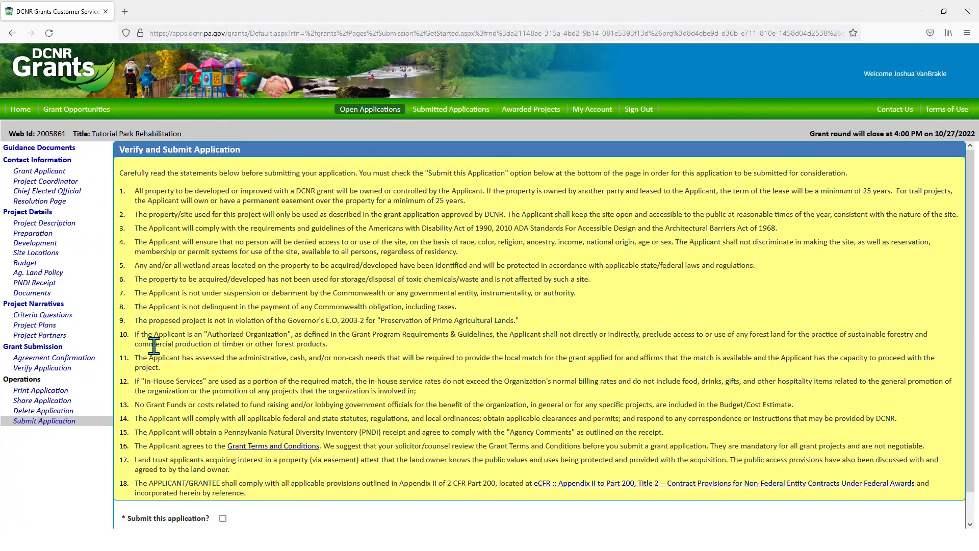
scroll(383, 364, down, 1)
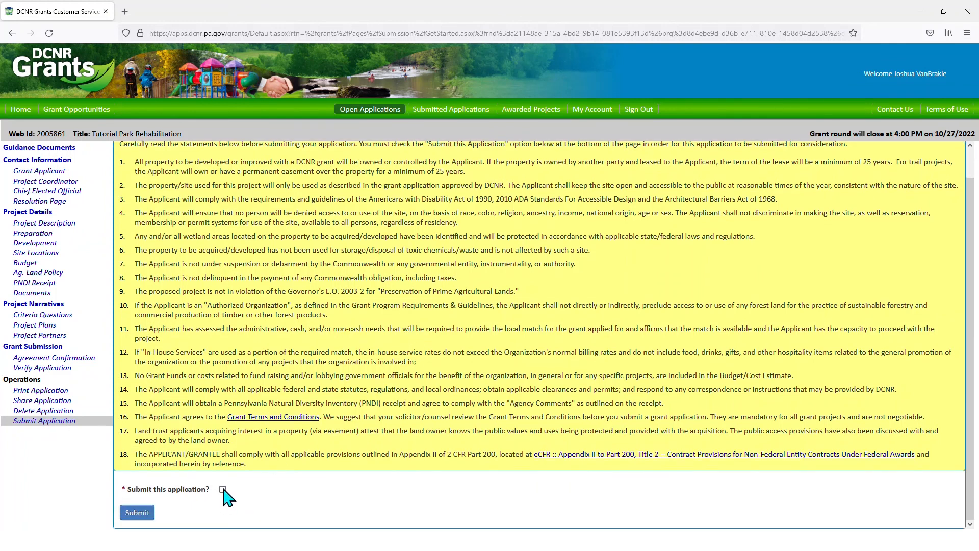
click(223, 490)
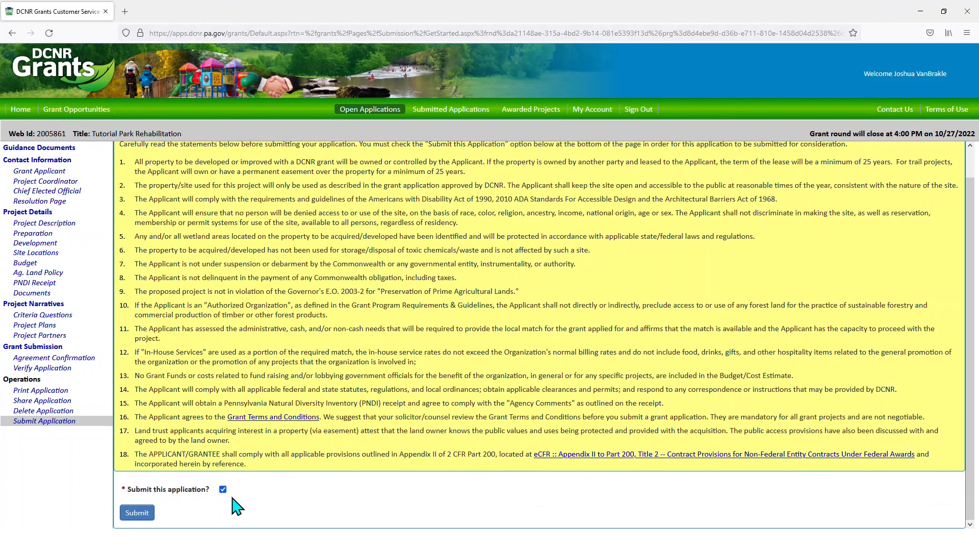